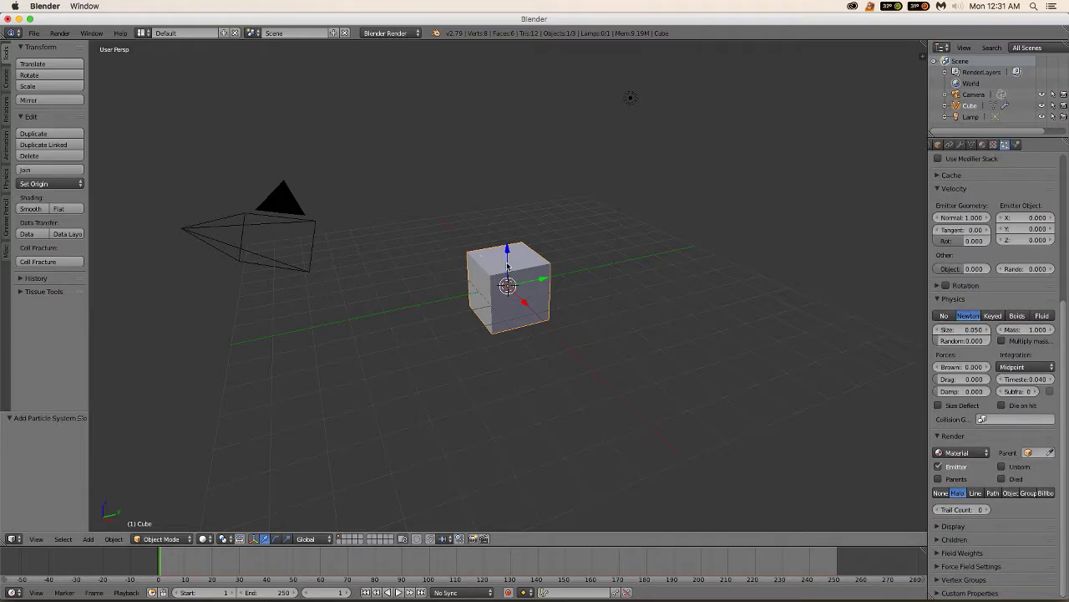
Step: Raise the cube about 3.2 units along Z and add a ground plane scaled up about 7.5 times
{"action": "left_click_drag", "start_coordinate": [508, 266], "coordinate": [506, 170]}
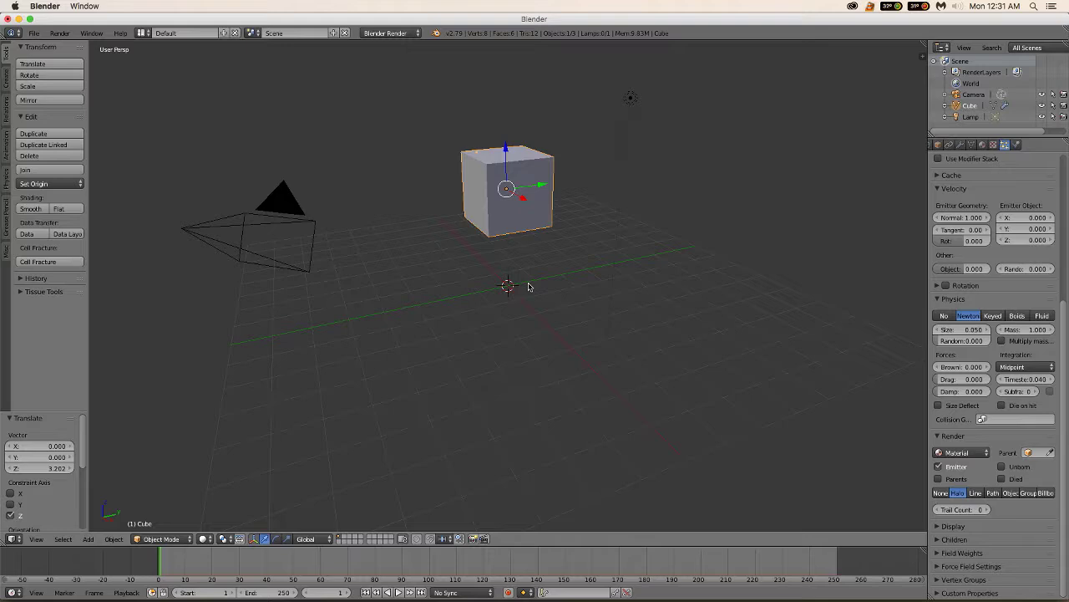
{"action": "key", "text": "shift+a"}
{"action": "mouse_move", "coordinate": [530, 287]}
{"action": "left_click", "coordinate": [569, 288]}
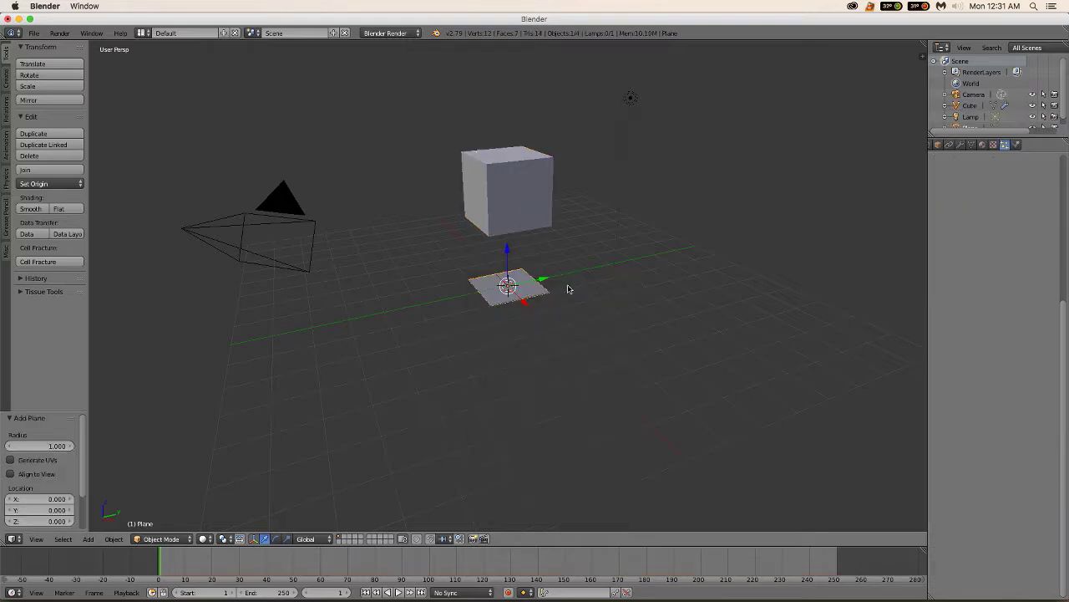
{"action": "key", "text": "s"}
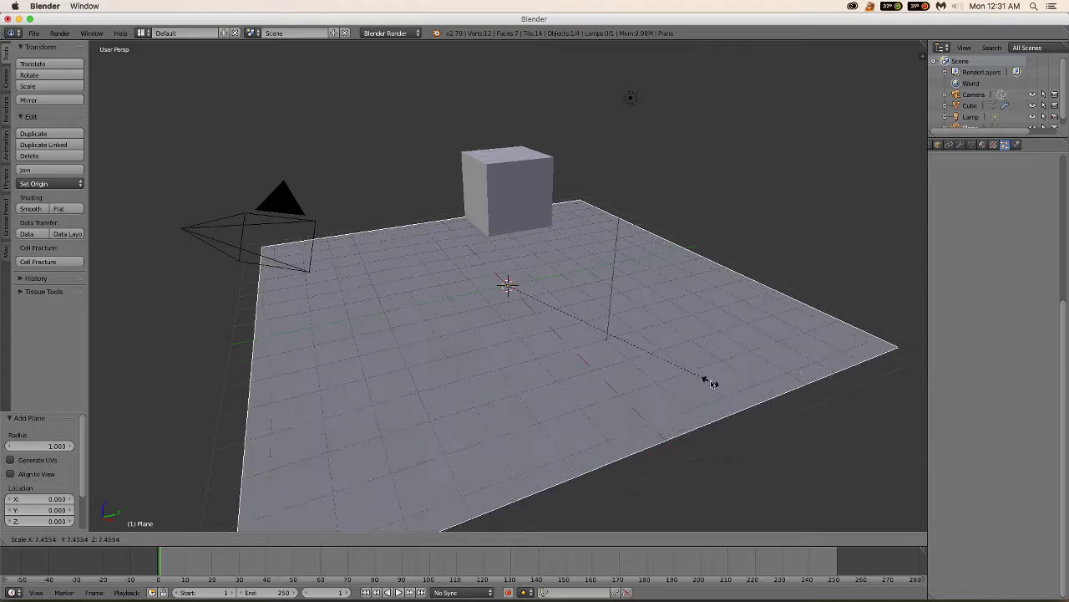
{"action": "left_click", "coordinate": [656, 380]}
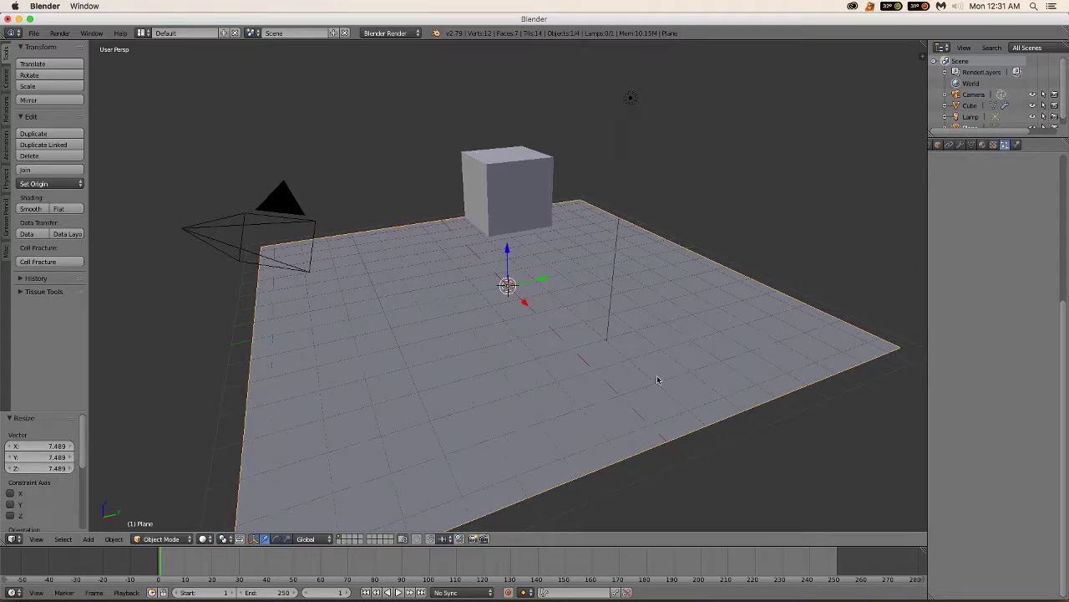
Step: Scale the raised cube up uniformly by about 2.16
{"action": "right_click", "coordinate": [519, 178]}
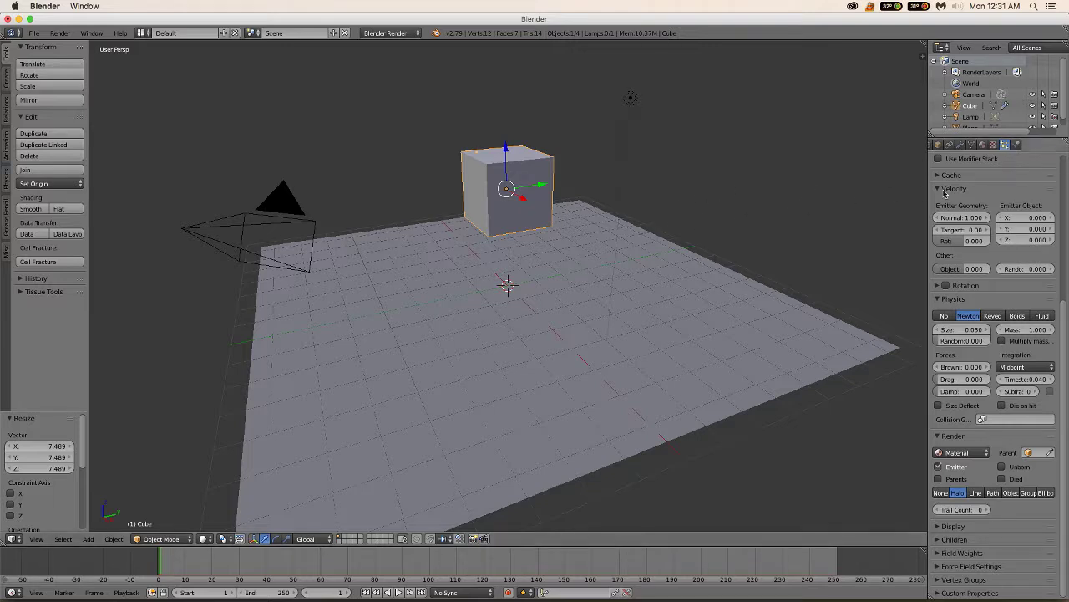
{"action": "left_click", "coordinate": [1016, 145]}
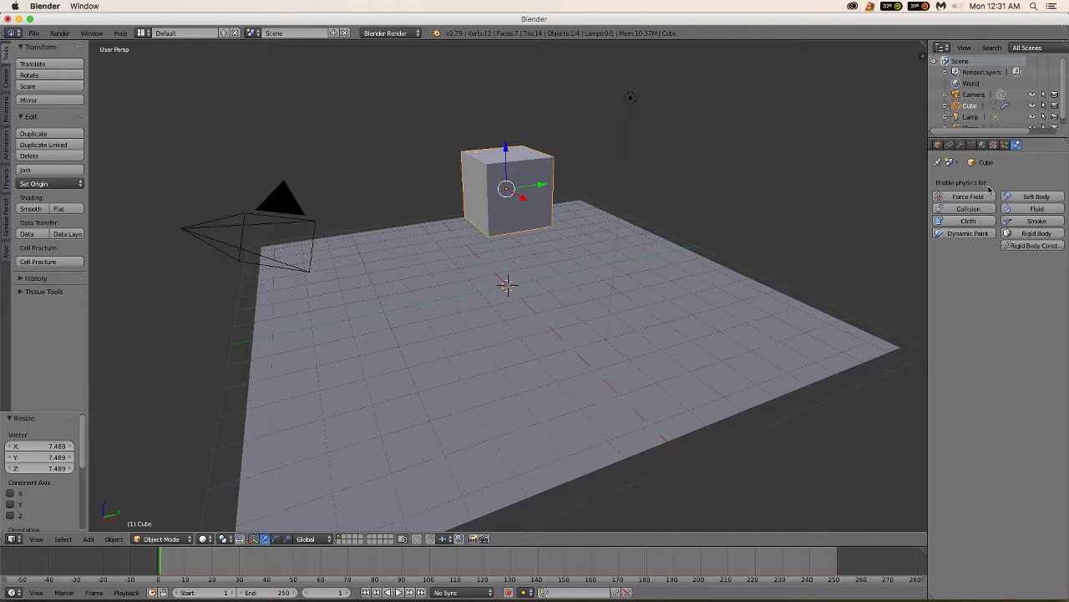
{"action": "left_click", "coordinate": [1005, 145]}
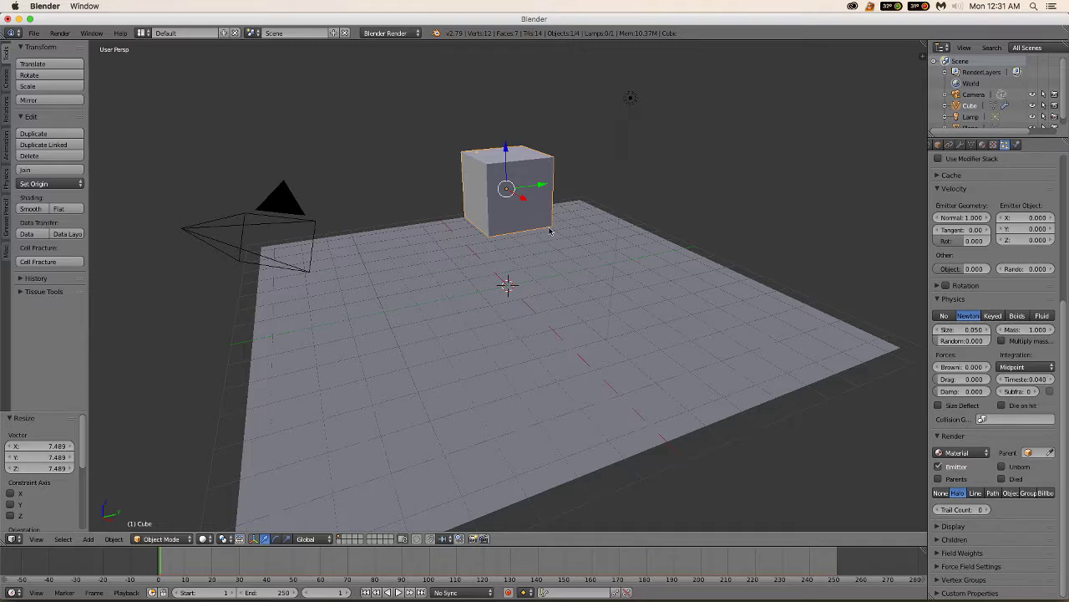
{"action": "key", "text": "s"}
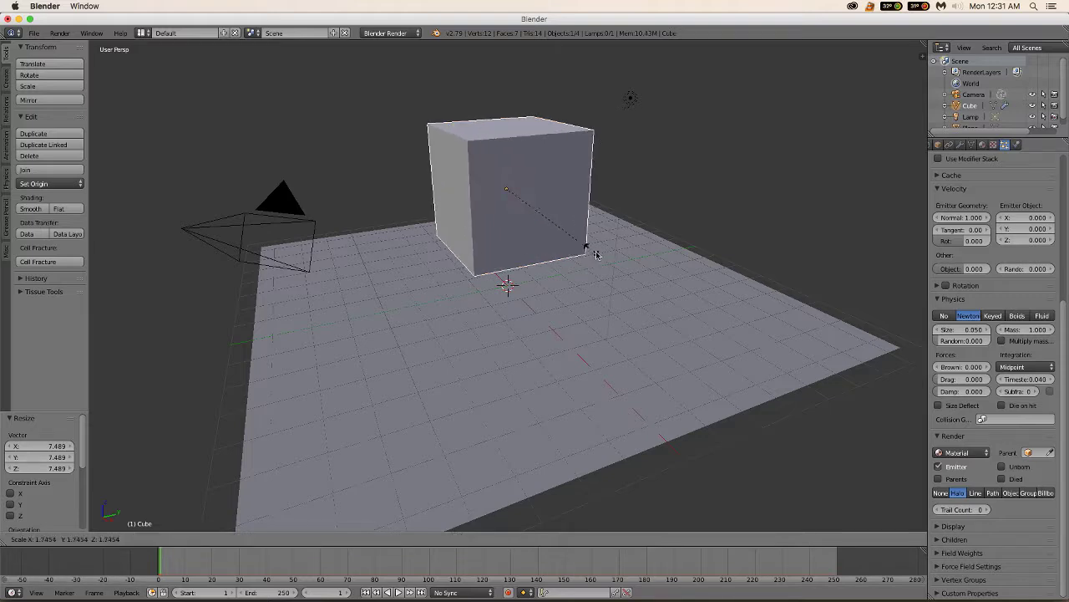
{"action": "left_click", "coordinate": [612, 264]}
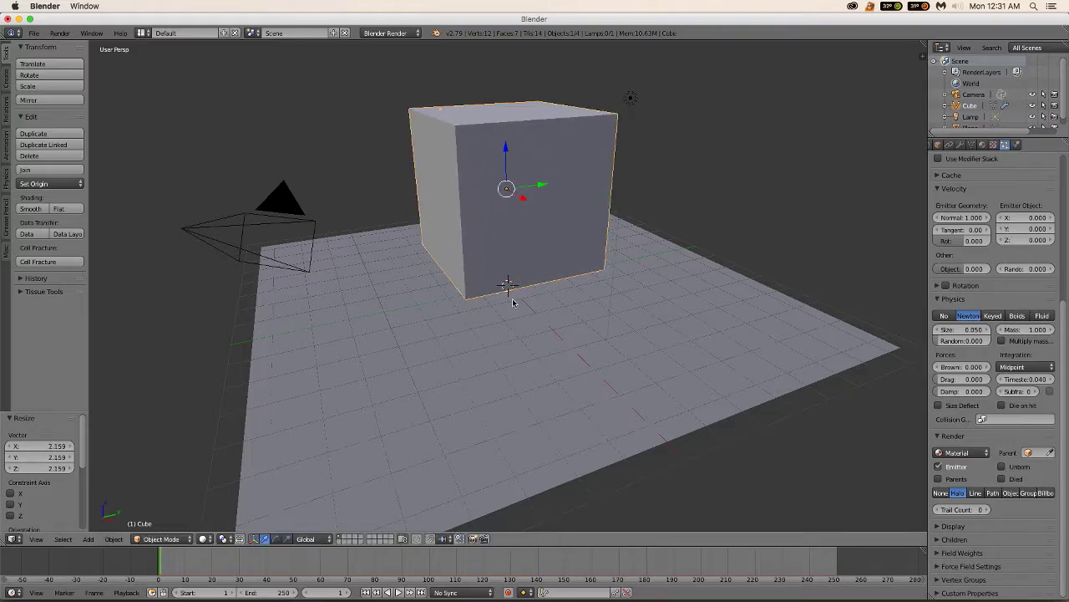
Step: Add a second cube at the 3D cursor and move it about 11.9 units down along Z, below the plane
{"action": "key", "text": "shift+a"}
{"action": "mouse_move", "coordinate": [513, 302]}
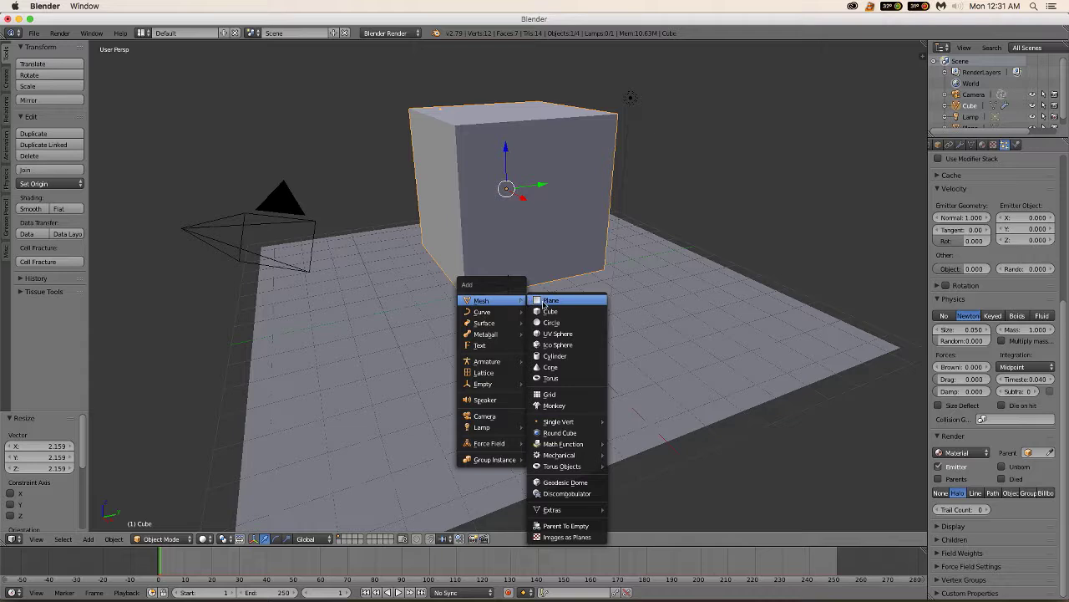
{"action": "left_click", "coordinate": [548, 312]}
{"action": "key", "text": "g"}
{"action": "key", "text": "z"}
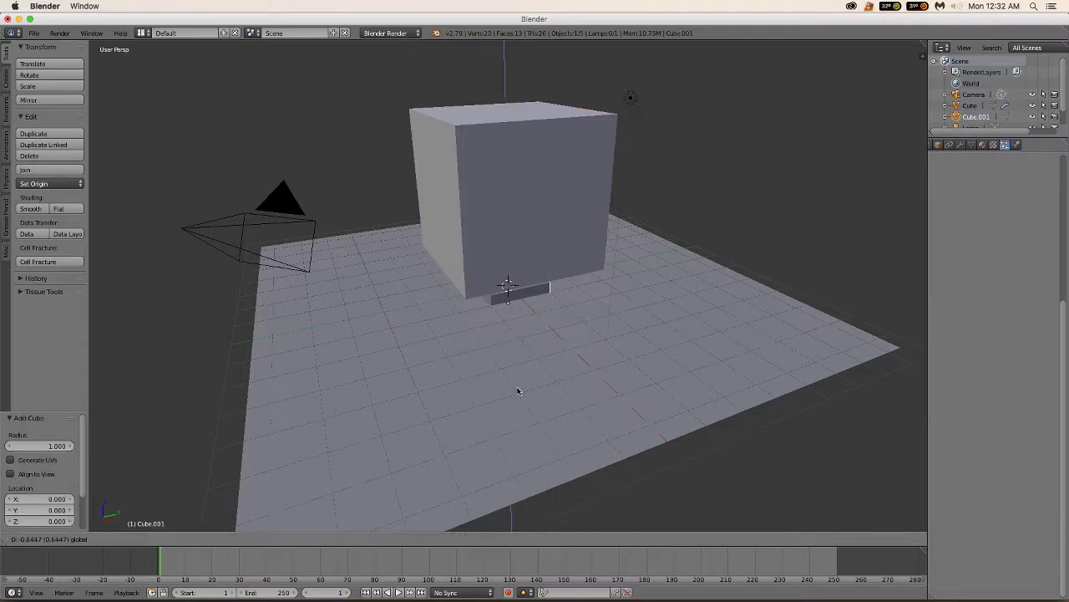
{"action": "left_click", "coordinate": [541, 497]}
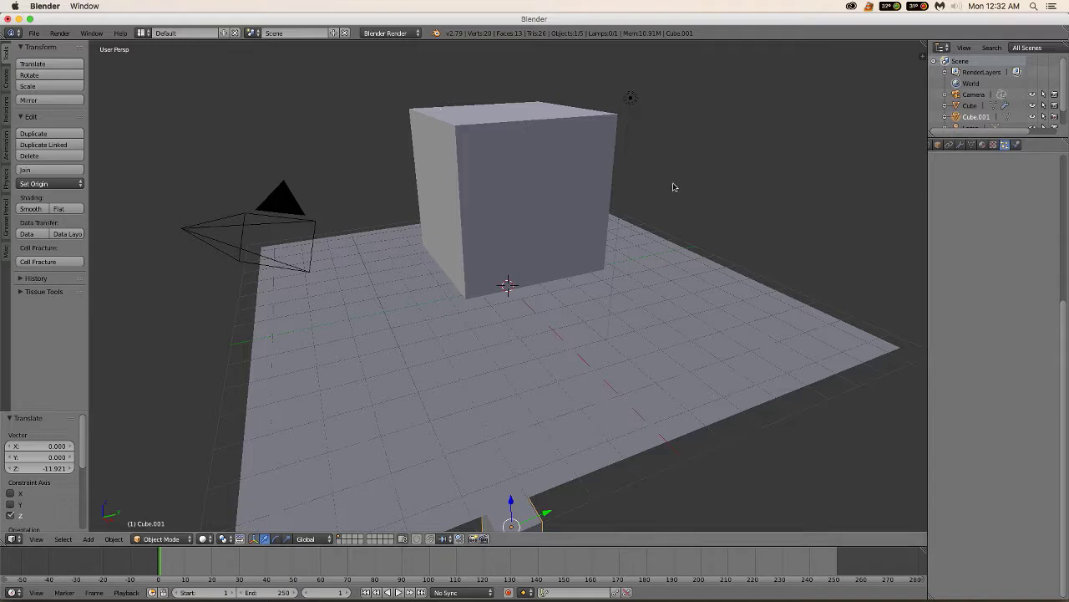
Step: Select the large cube with the particle system and display the scene in wireframe
{"action": "right_click", "coordinate": [576, 173]}
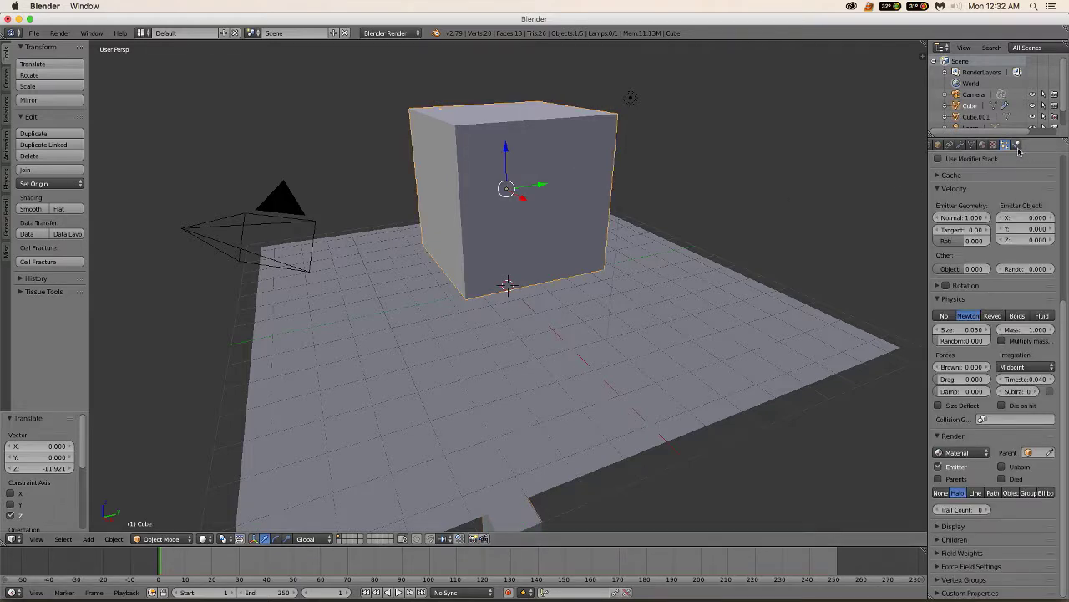
{"action": "scroll", "coordinate": [978, 208], "scroll_direction": "up", "scroll_amount": 6}
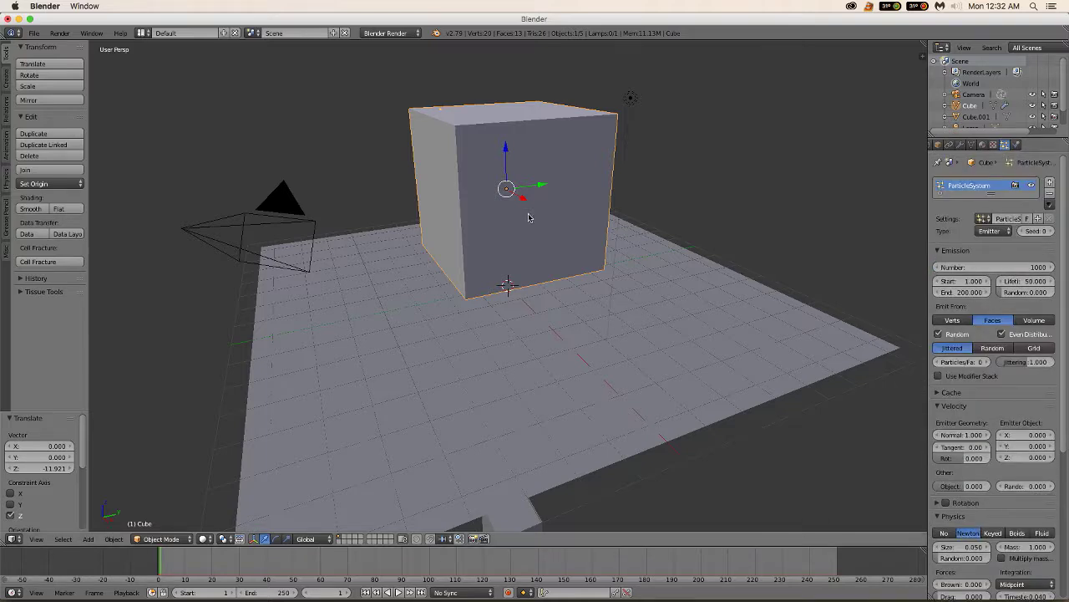
{"action": "key", "text": "z"}
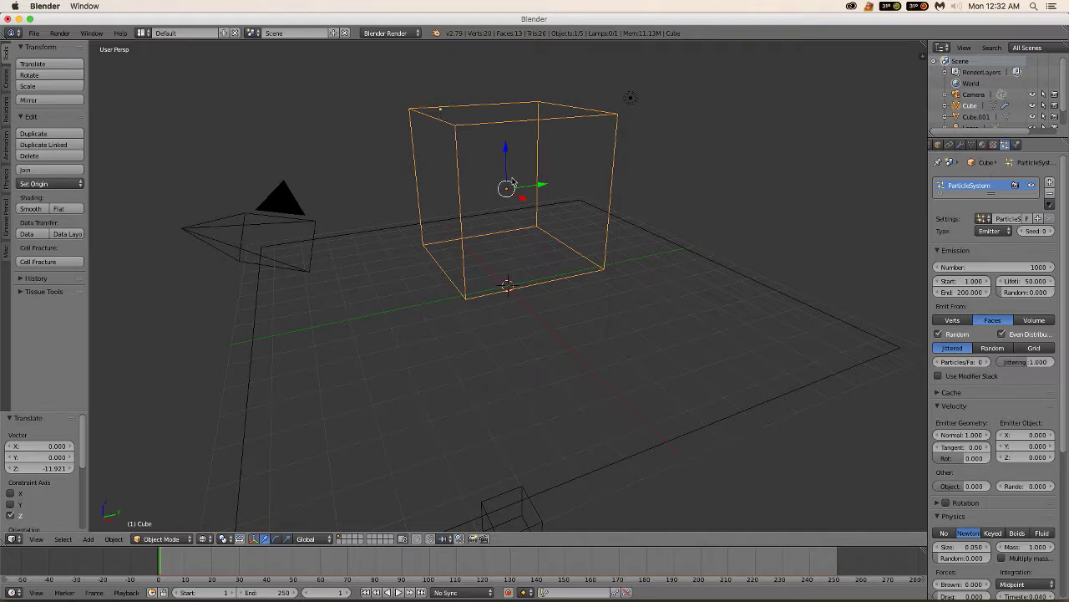
{"action": "middle_click_drag", "start_coordinate": [510, 176], "coordinate": [477, 219]}
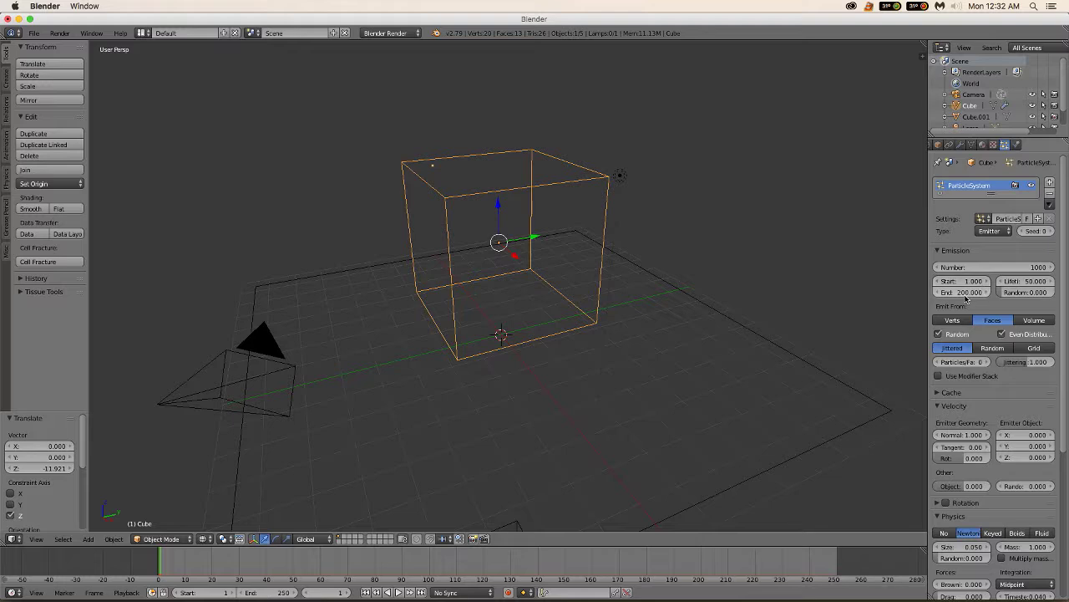
Step: Set the end frame of the cube's particle emission to 1
{"action": "left_click", "coordinate": [967, 293]}
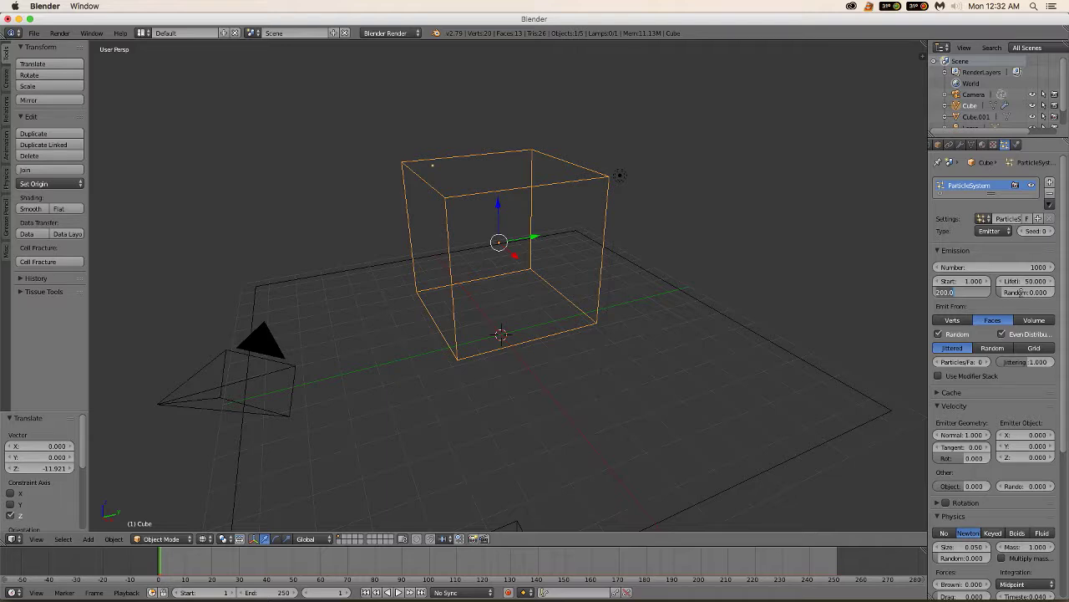
{"action": "key", "text": "Return"}
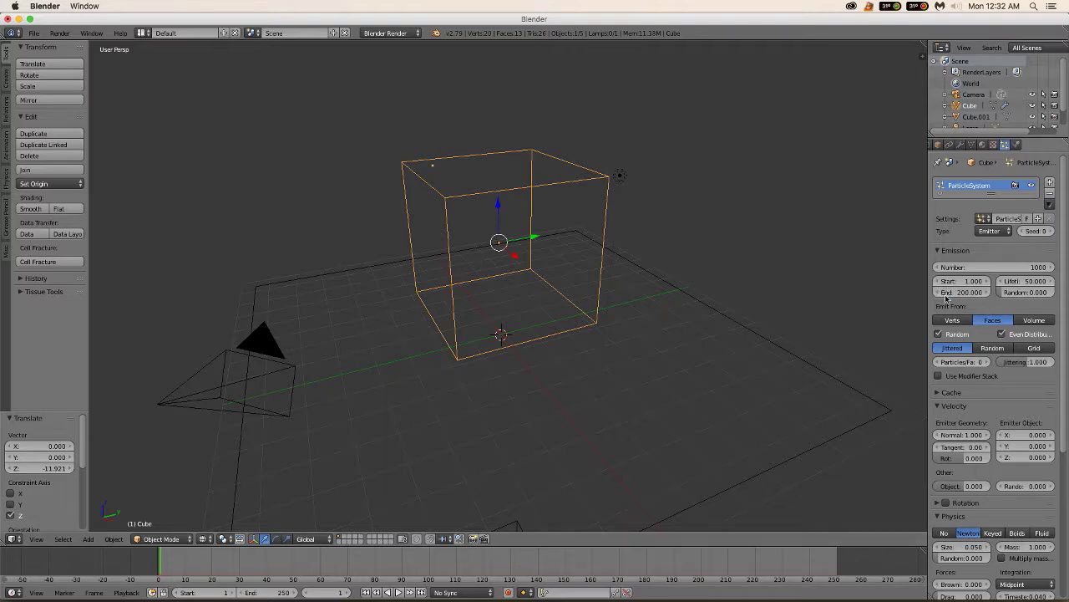
{"action": "left_click", "coordinate": [964, 293]}
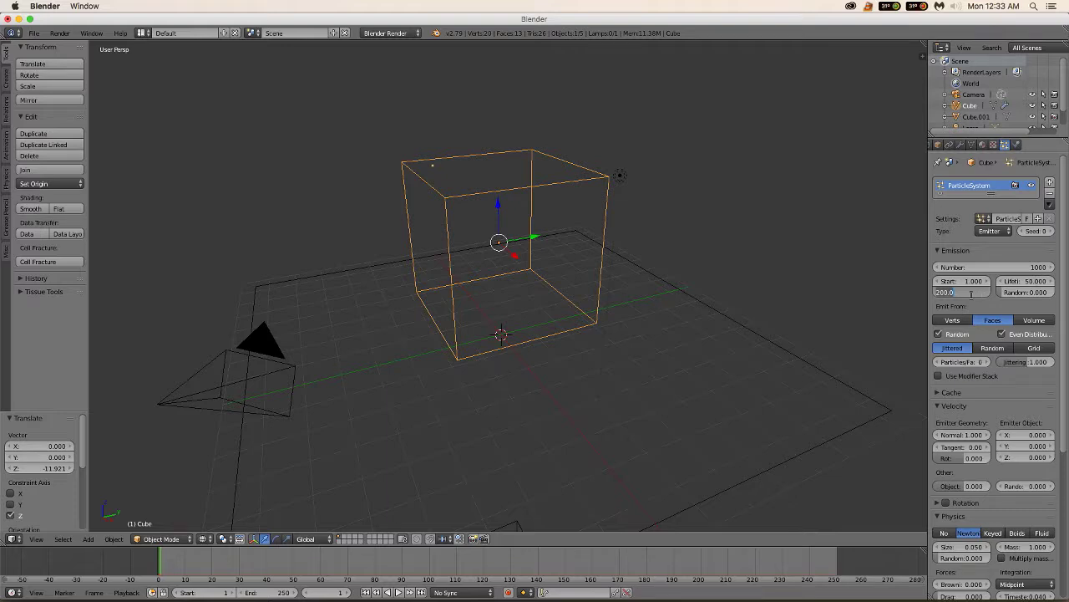
{"action": "type", "text": "1"}
{"action": "key", "text": "Return"}
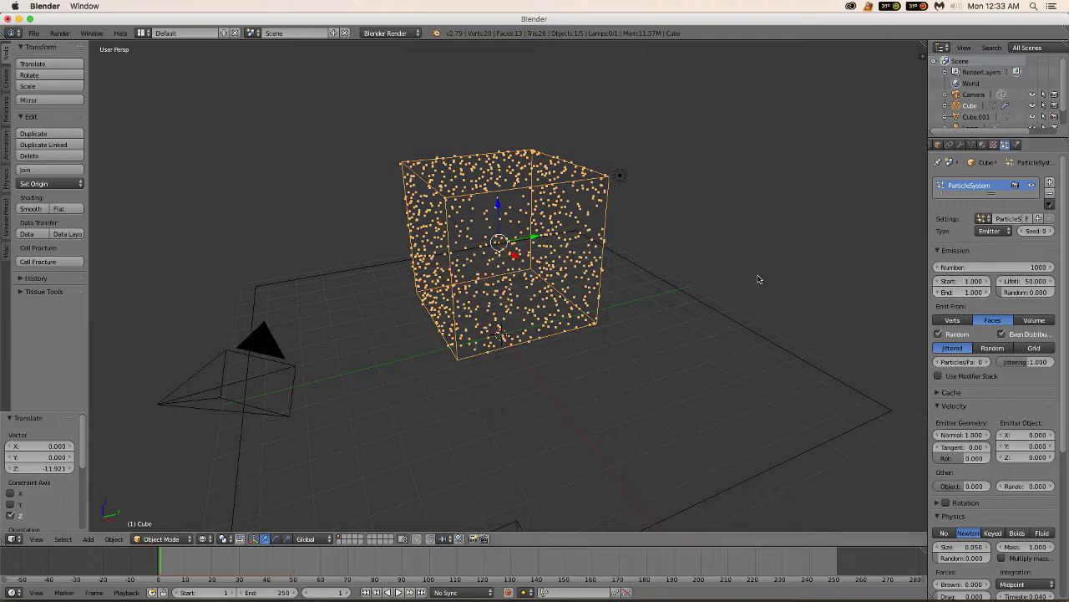
Step: Set the particle lifetime to 999 frames
{"action": "scroll", "coordinate": [735, 272], "scroll_direction": "up", "scroll_amount": 5}
{"action": "mouse_move", "coordinate": [725, 262]}
{"action": "middle_mouse_down"}
{"action": "mouse_move", "coordinate": [690, 265]}
{"action": "mouse_move", "coordinate": [678, 212]}
{"action": "mouse_move", "coordinate": [721, 232]}
{"action": "mouse_move", "coordinate": [733, 277]}
{"action": "mouse_move", "coordinate": [710, 250]}
{"action": "middle_mouse_up"}
{"action": "left_click", "coordinate": [1026, 281]}
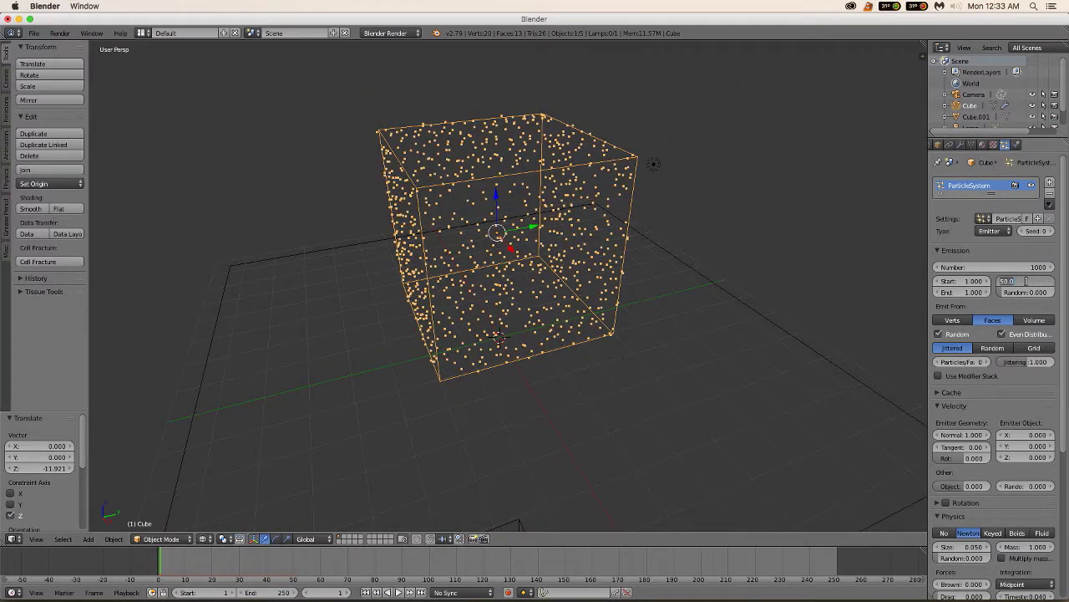
{"action": "type", "text": "999"}
{"action": "key", "text": "Return"}
Step: Emit the particles from the cube's volume and distribute them in a grid
{"action": "scroll", "coordinate": [999, 298], "scroll_direction": "down", "scroll_amount": 3}
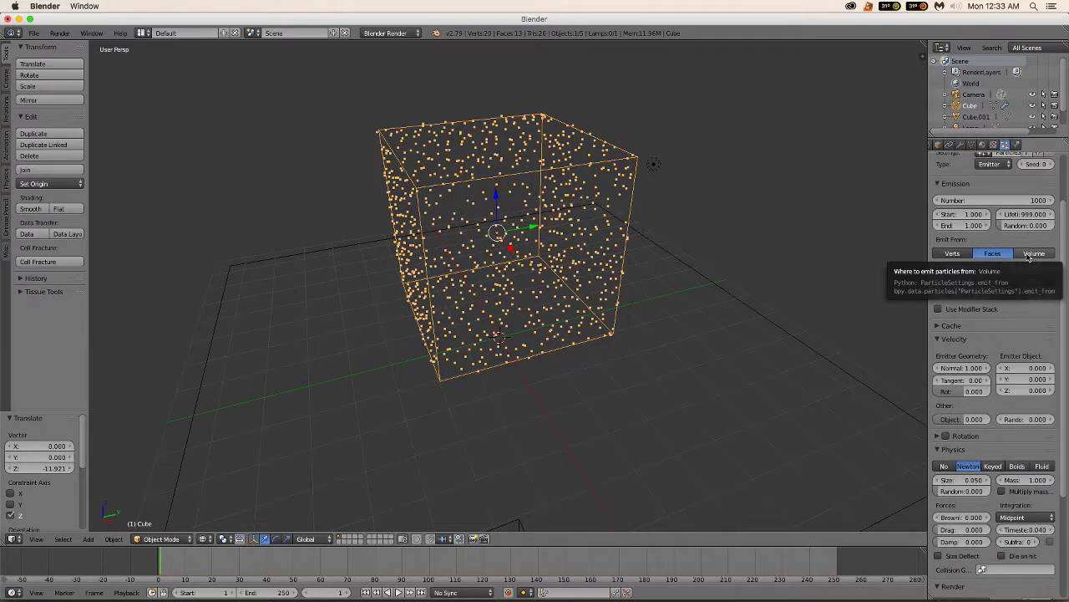
{"action": "middle_click_drag", "start_coordinate": [773, 231], "coordinate": [717, 201]}
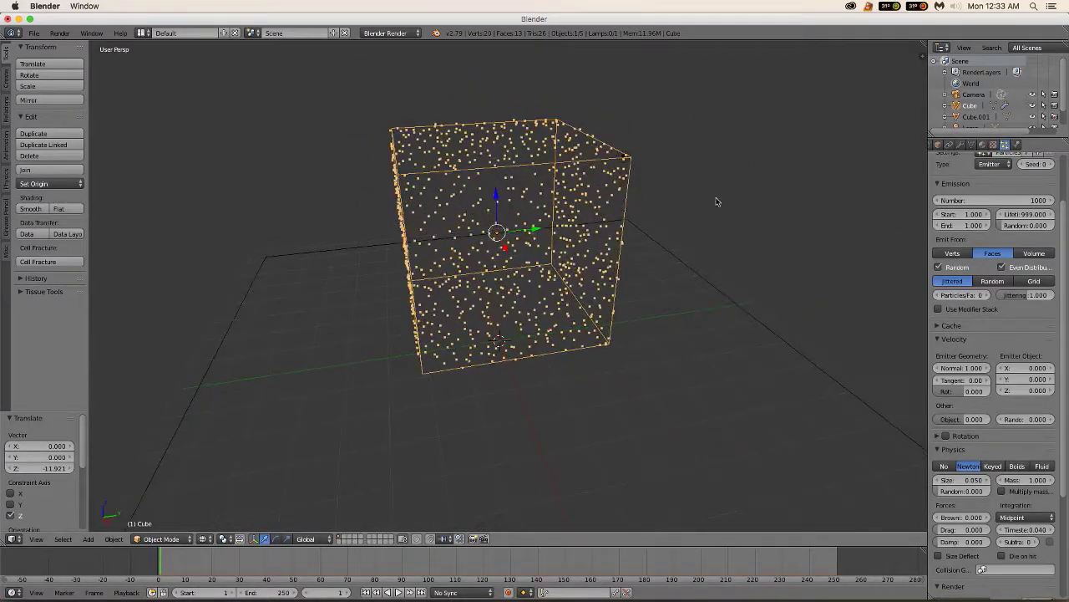
{"action": "left_click", "coordinate": [1042, 257]}
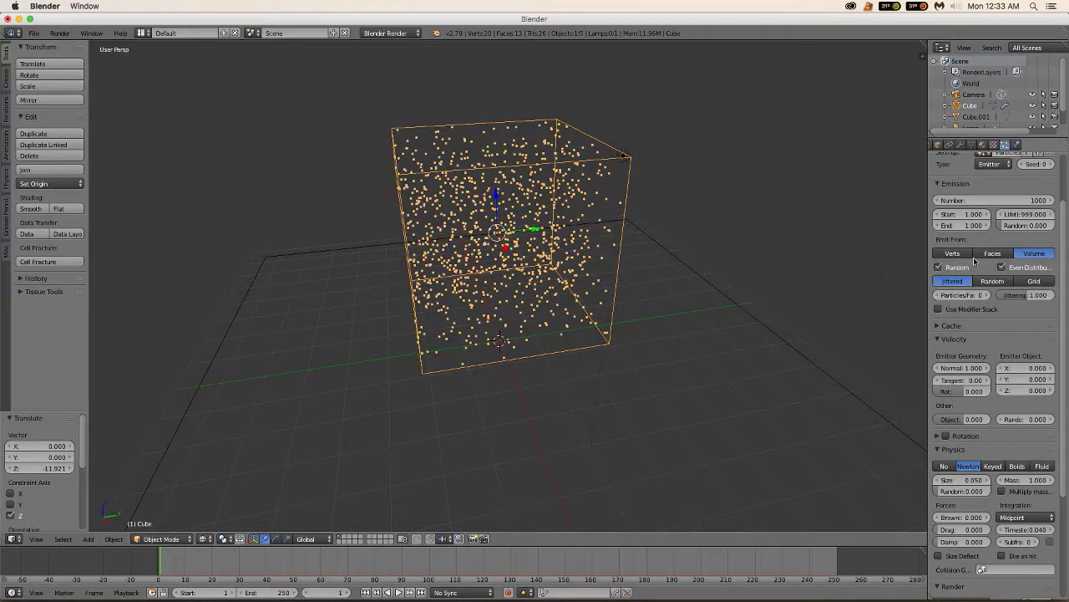
{"action": "mouse_move", "coordinate": [714, 220]}
{"action": "middle_mouse_down"}
{"action": "mouse_move", "coordinate": [740, 224]}
{"action": "mouse_move", "coordinate": [763, 253]}
{"action": "mouse_move", "coordinate": [730, 277]}
{"action": "mouse_move", "coordinate": [685, 251]}
{"action": "mouse_move", "coordinate": [691, 218]}
{"action": "mouse_move", "coordinate": [707, 213]}
{"action": "middle_mouse_up"}
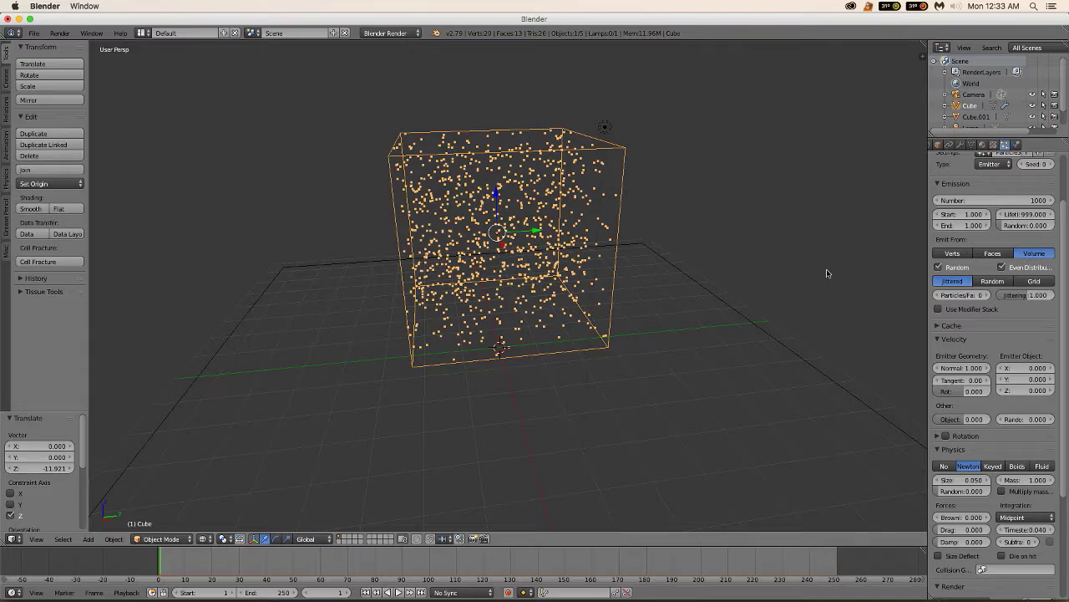
{"action": "left_click", "coordinate": [1036, 282]}
{"action": "middle_click_drag", "start_coordinate": [735, 222], "coordinate": [706, 219]}
{"action": "scroll", "coordinate": [706, 219], "scroll_direction": "up", "scroll_amount": 5}
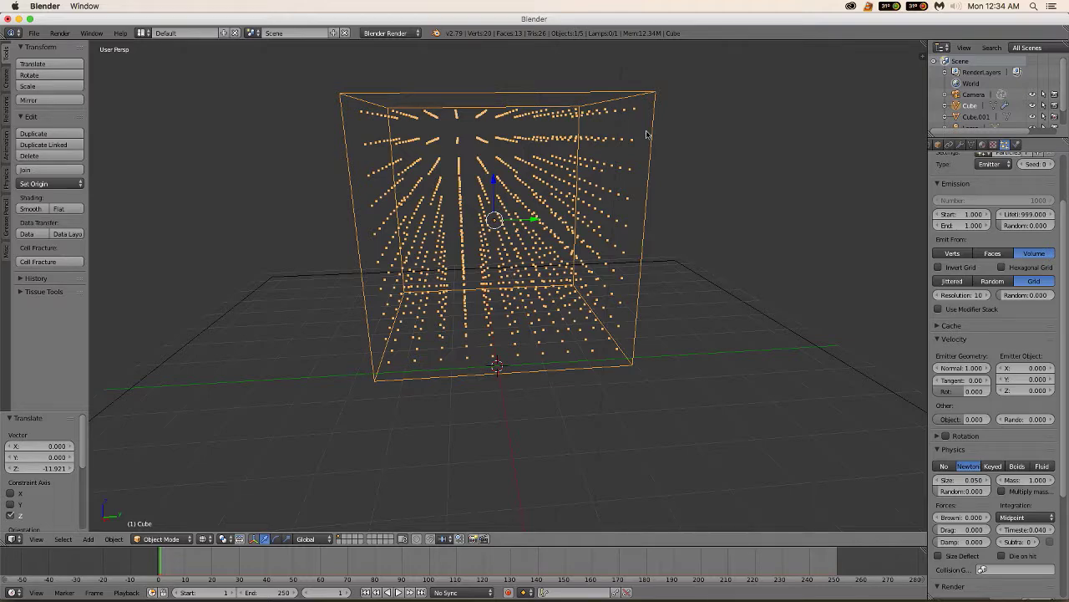
{"action": "middle_click_drag", "start_coordinate": [487, 386], "coordinate": [572, 383]}
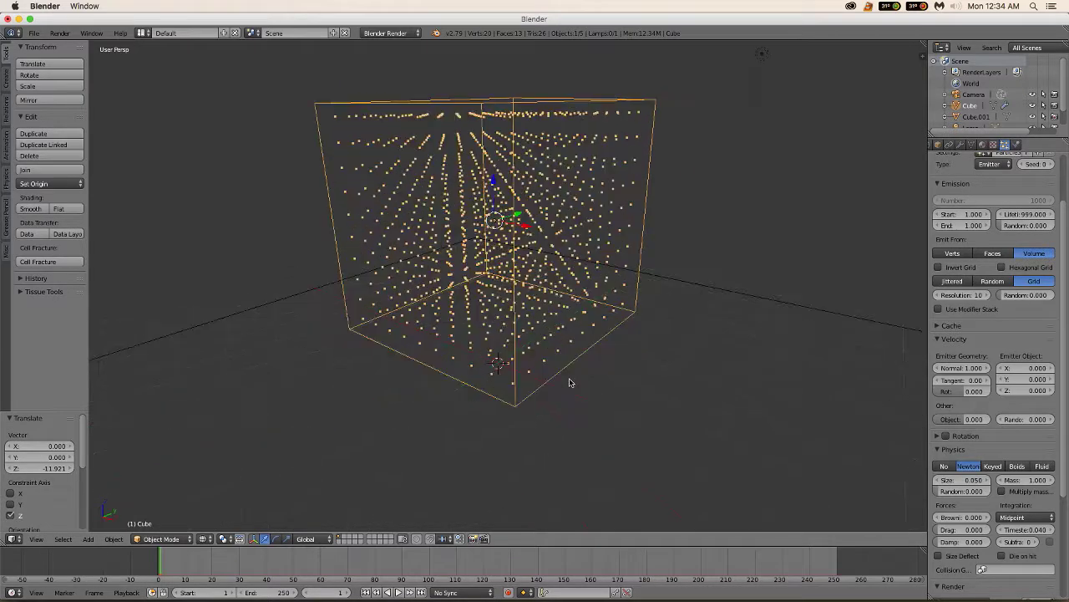
{"action": "middle_click_drag", "start_coordinate": [639, 350], "coordinate": [572, 353]}
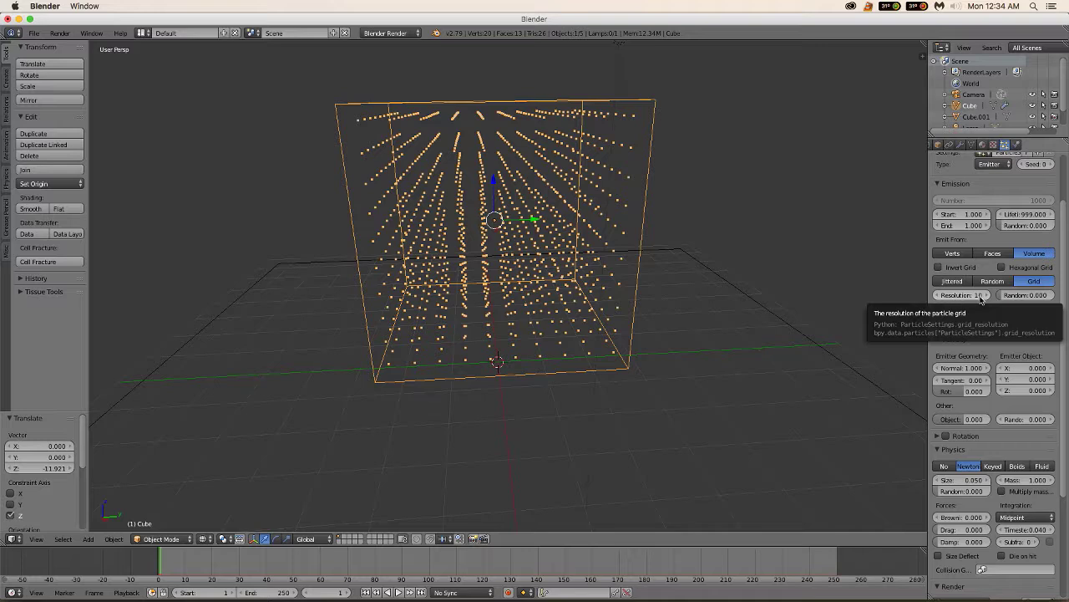
Step: Set the particle grid resolution to 4 and inspect the spacing inside the cube
{"action": "left_click", "coordinate": [980, 296]}
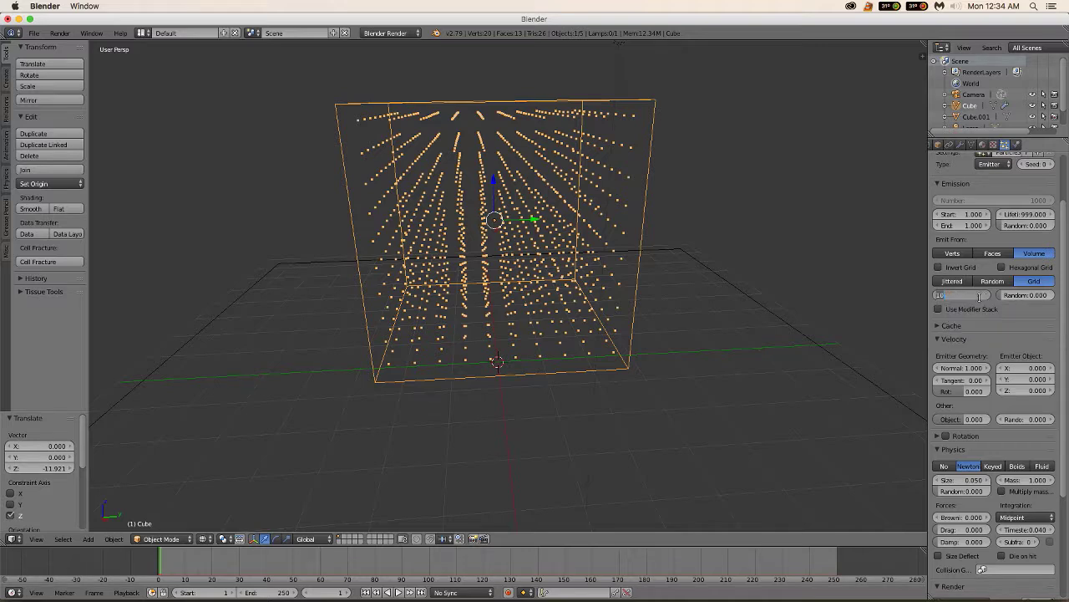
{"action": "type", "text": "4"}
{"action": "key", "text": "Return"}
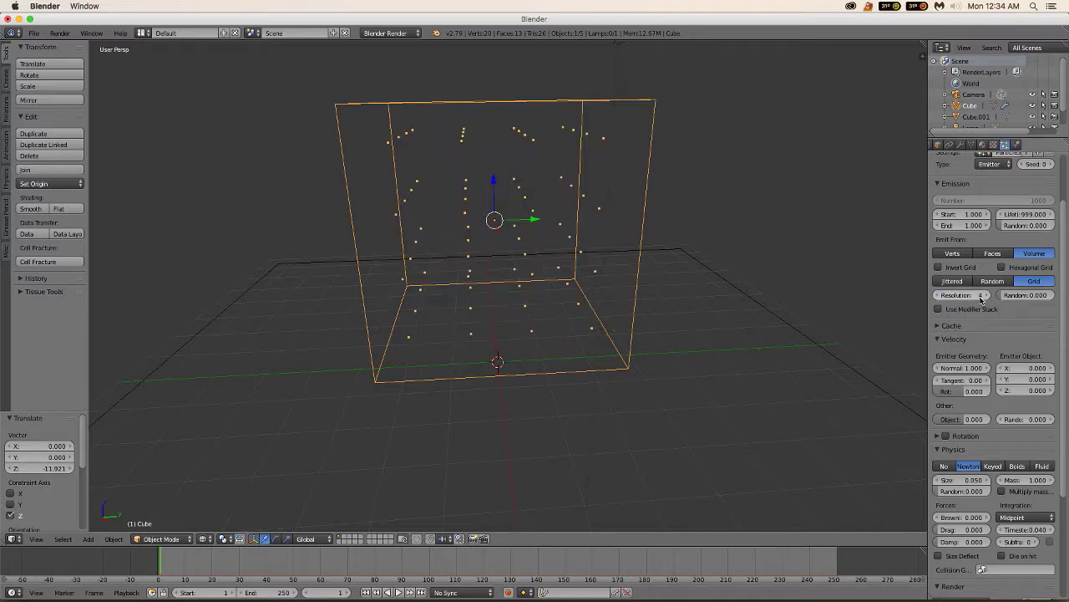
{"action": "middle_click_drag", "start_coordinate": [754, 318], "coordinate": [763, 289]}
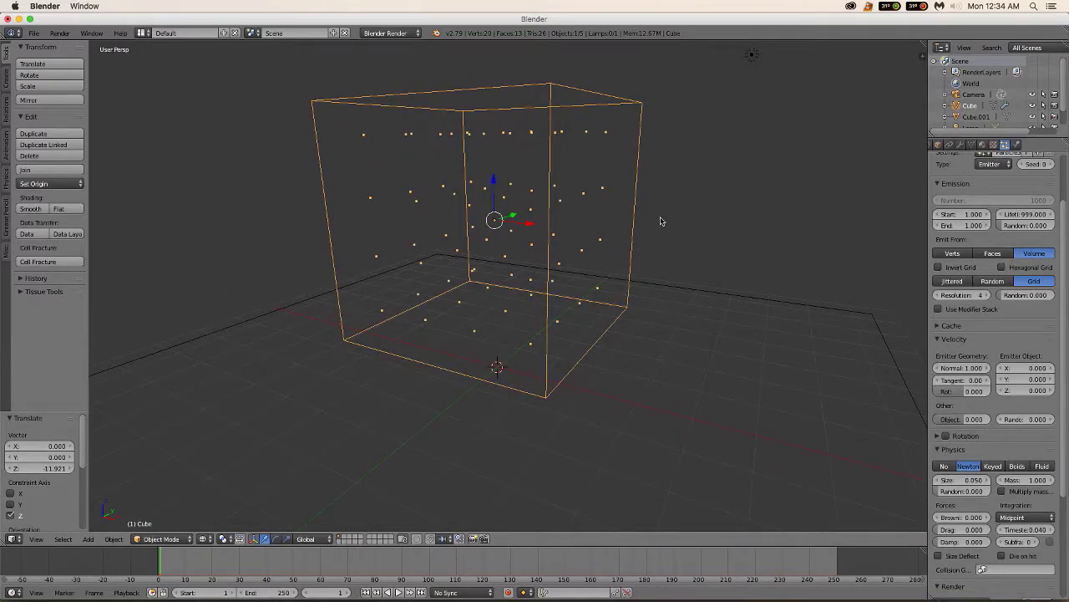
{"action": "mouse_move", "coordinate": [660, 222]}
{"action": "middle_mouse_down"}
{"action": "mouse_move", "coordinate": [657, 234]}
{"action": "mouse_move", "coordinate": [619, 232]}
{"action": "mouse_move", "coordinate": [640, 215]}
{"action": "middle_mouse_up"}
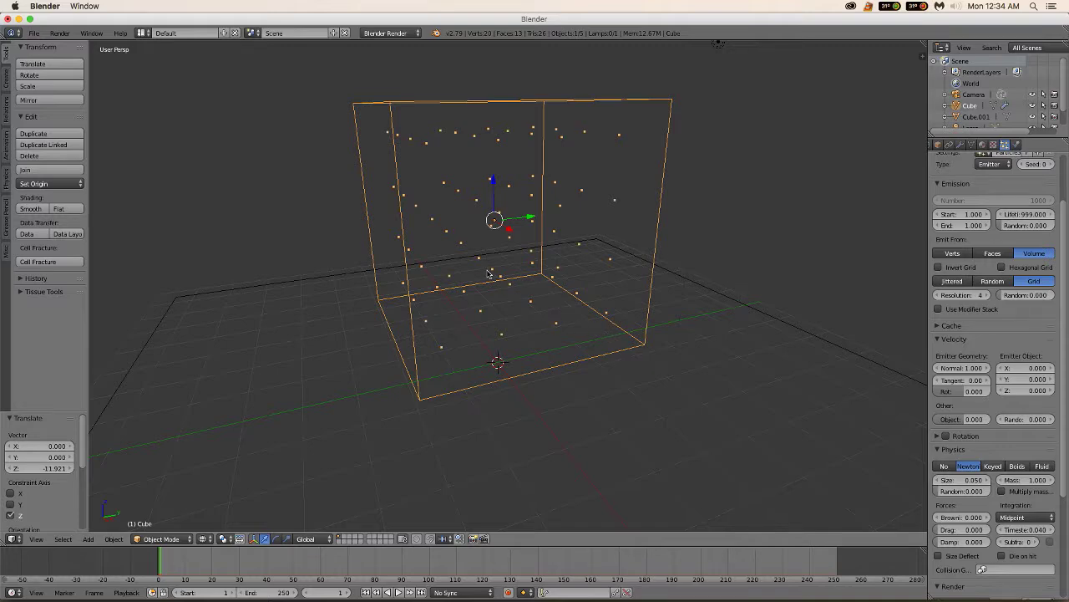
{"action": "mouse_move", "coordinate": [528, 263]}
{"action": "middle_mouse_down"}
{"action": "mouse_move", "coordinate": [510, 246]}
{"action": "mouse_move", "coordinate": [521, 261]}
{"action": "middle_mouse_up"}
Step: Set the particle grid resolution to 6
{"action": "left_click", "coordinate": [979, 295]}
{"action": "type", "text": "4"}
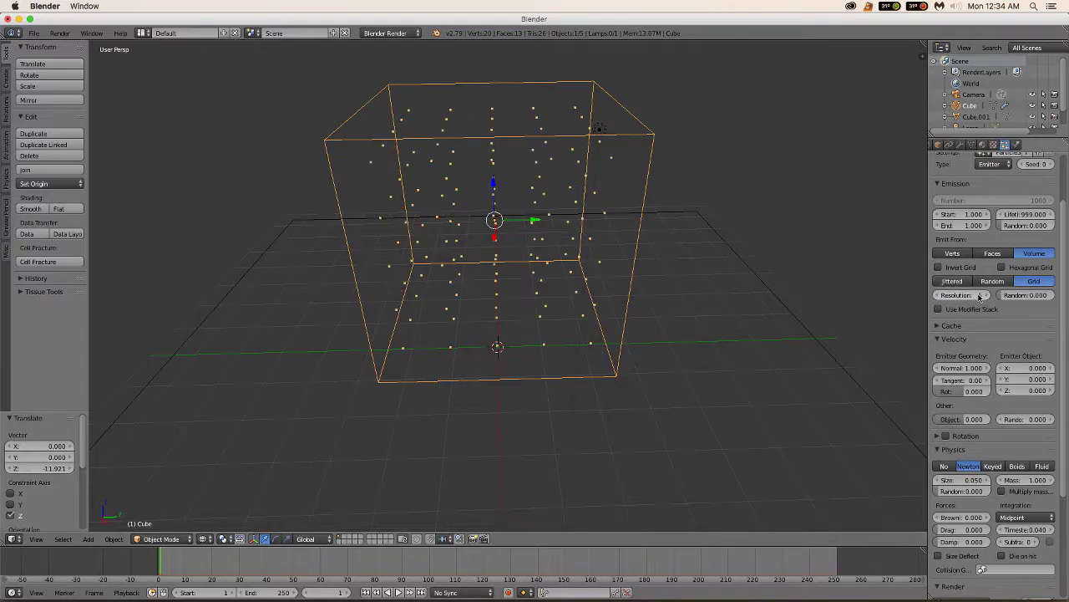
{"action": "left_click", "coordinate": [979, 296]}
{"action": "type", "text": "6"}
{"action": "key", "text": "Return"}
{"action": "scroll", "coordinate": [976, 296], "scroll_direction": "down", "scroll_amount": 1}
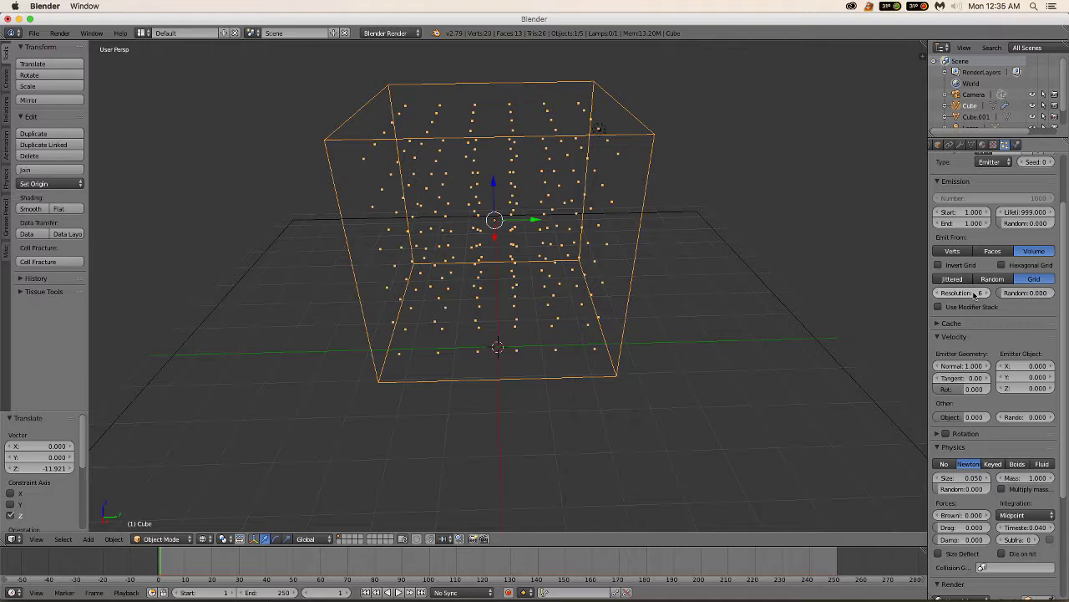
{"action": "mouse_move", "coordinate": [754, 306]}
{"action": "middle_mouse_down"}
{"action": "mouse_move", "coordinate": [788, 277]}
{"action": "mouse_move", "coordinate": [794, 299]}
{"action": "mouse_move", "coordinate": [763, 304]}
{"action": "middle_mouse_up"}
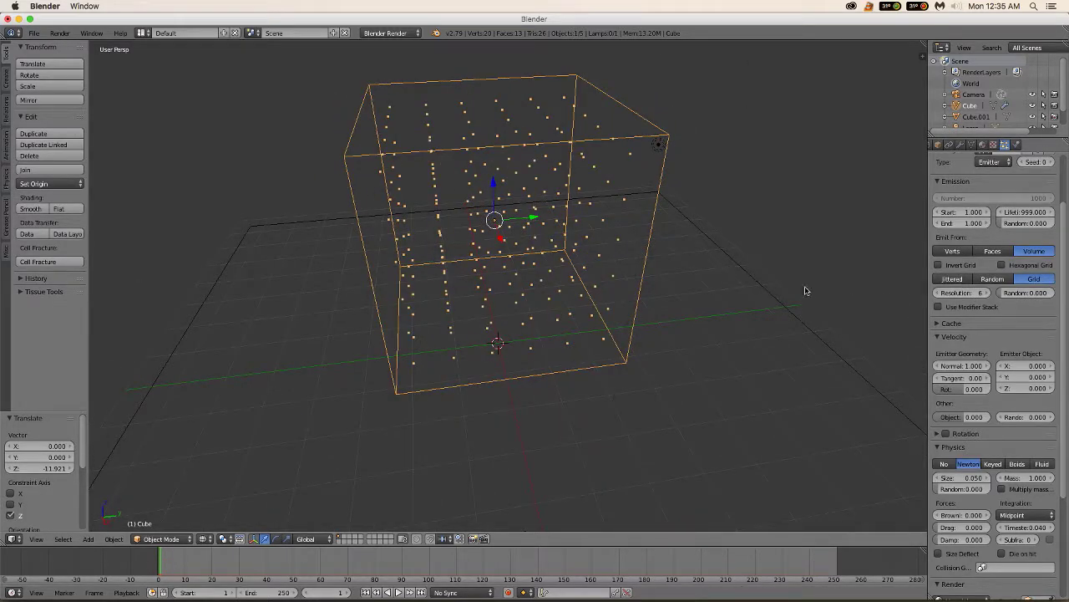
Step: Set the particle grid resolution to 7 and inspect the particle spacing inside the cube
{"action": "left_click", "coordinate": [979, 294]}
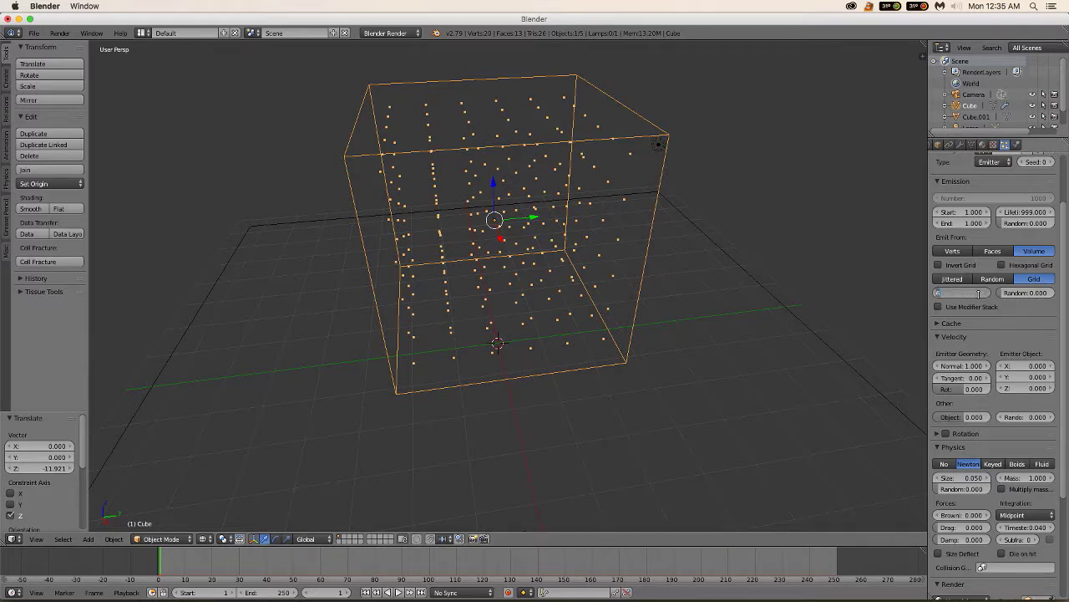
{"action": "key", "text": "Return"}
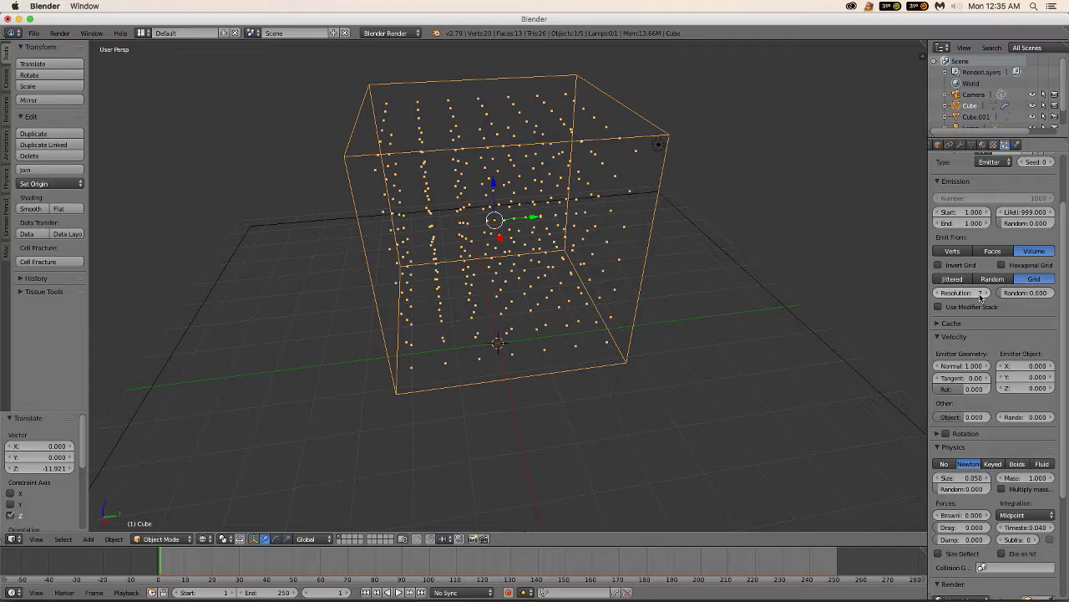
{"action": "scroll", "coordinate": [714, 260], "scroll_direction": "up", "scroll_amount": 3}
{"action": "middle_click_drag", "start_coordinate": [701, 257], "coordinate": [691, 218]}
{"action": "scroll", "coordinate": [713, 260], "scroll_direction": "down", "scroll_amount": 3}
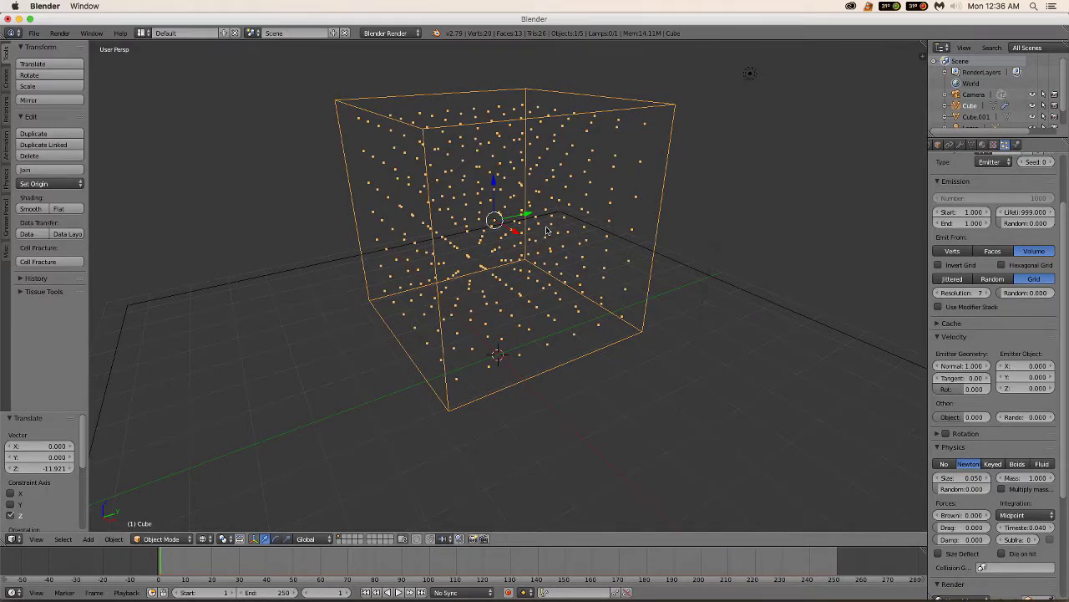
{"action": "middle_click_drag", "start_coordinate": [547, 229], "coordinate": [534, 165]}
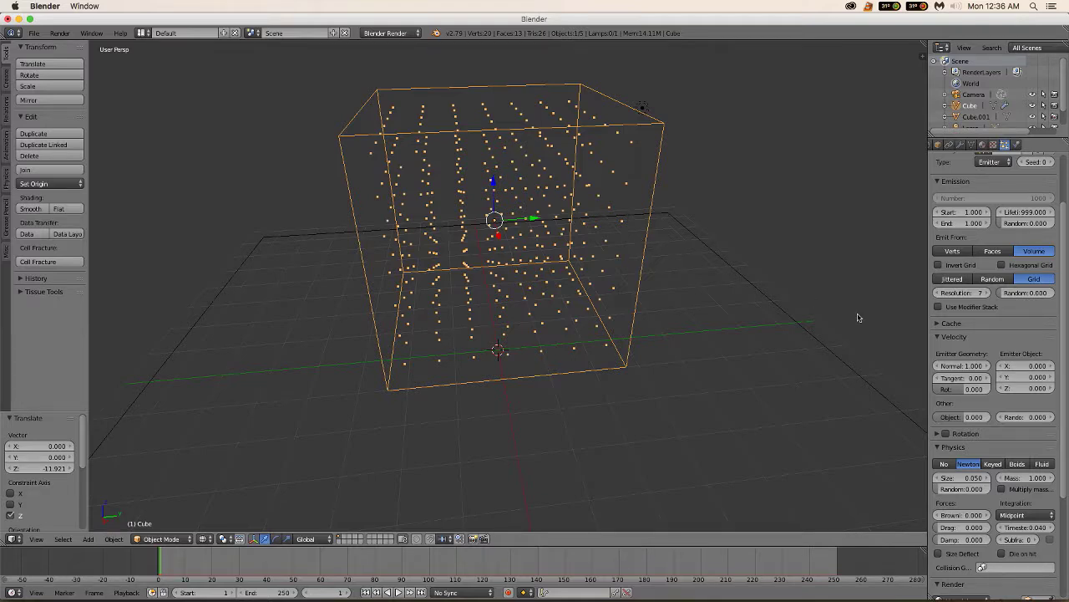
Step: Select the small cube below the plane and rename it "weasel"
{"action": "scroll", "coordinate": [1023, 369], "scroll_direction": "down", "scroll_amount": 5}
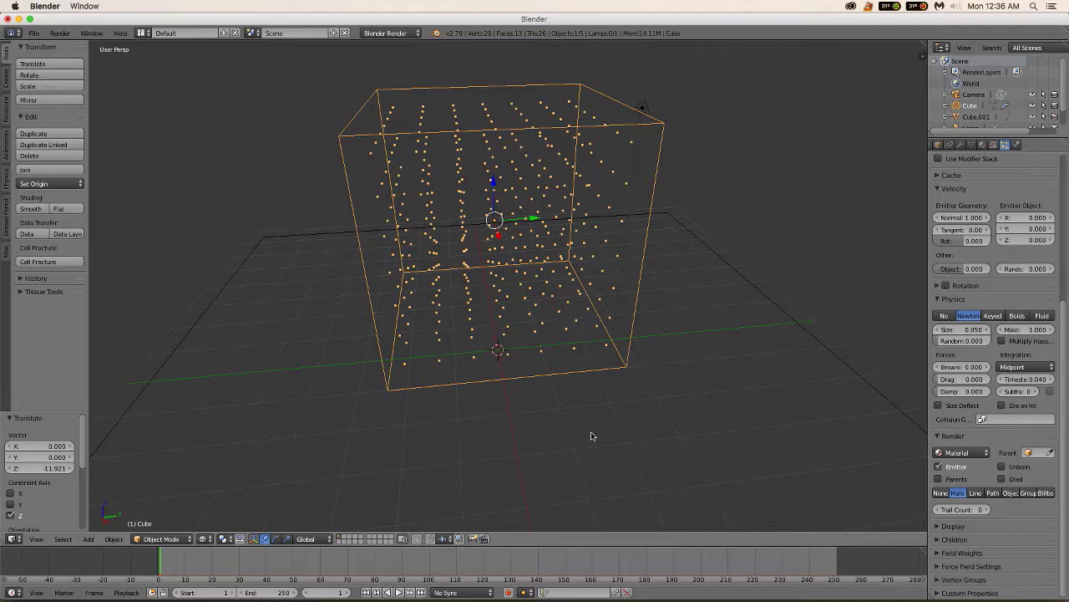
{"action": "middle_click_drag", "start_coordinate": [585, 437], "coordinate": [565, 258]}
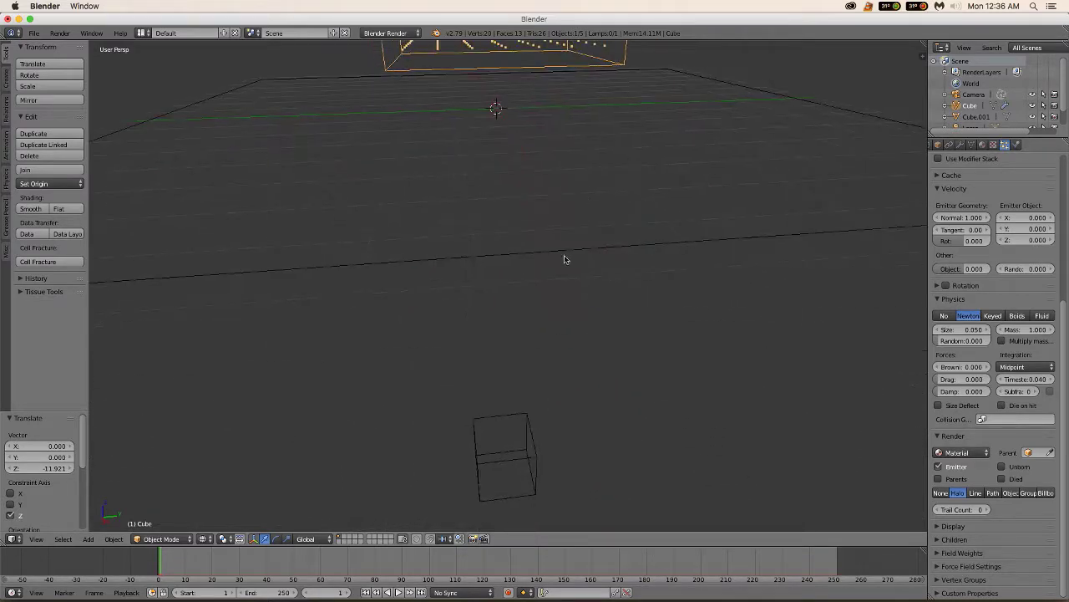
{"action": "right_click", "coordinate": [515, 465]}
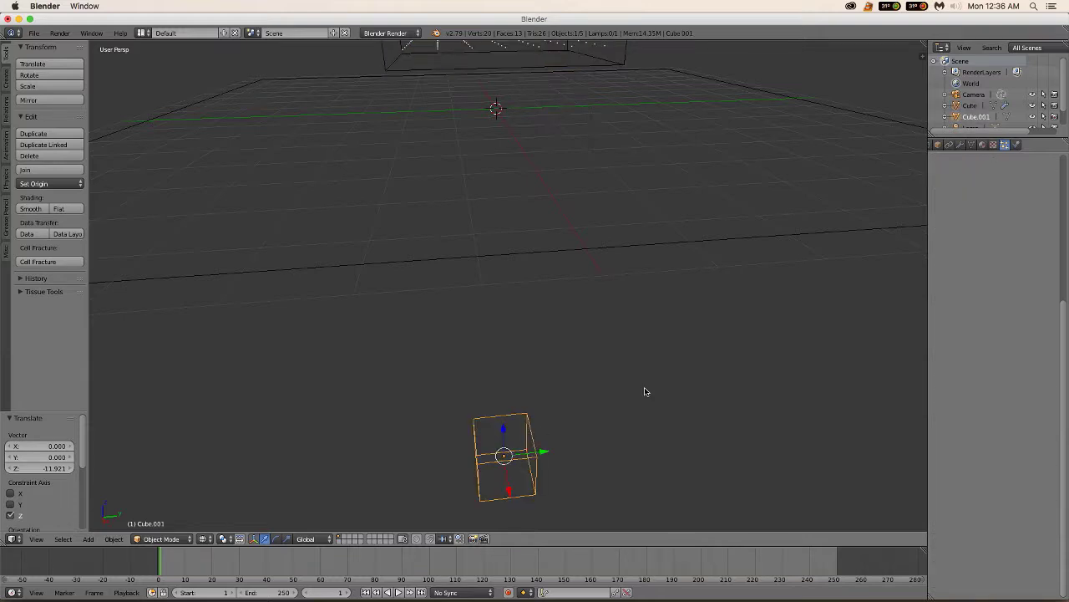
{"action": "double_click", "coordinate": [976, 117]}
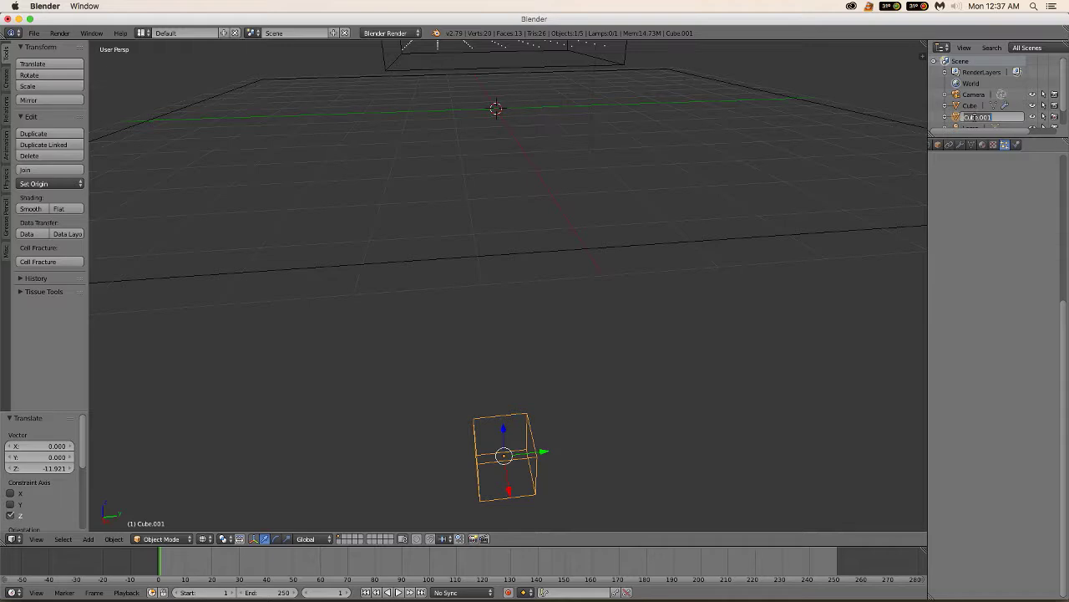
{"action": "key", "text": "BackSpace"}
{"action": "type", "text": "weasel"}
{"action": "key", "text": "Return"}
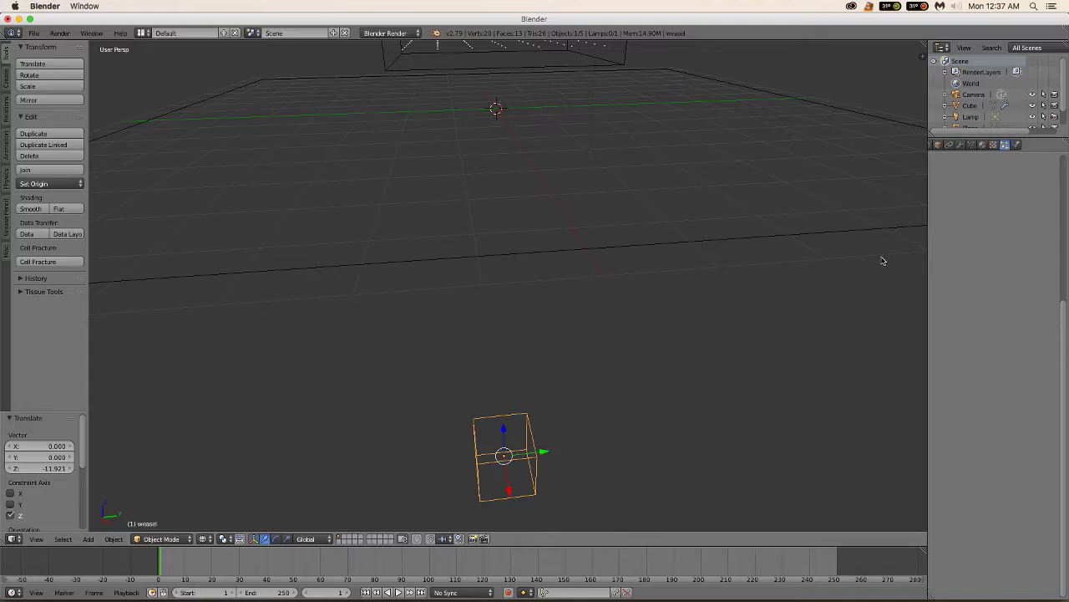
Step: Render the large cube's particles as an object, using weasel as the duplicated object
{"action": "scroll", "coordinate": [602, 214], "scroll_direction": "up", "scroll_amount": 3}
{"action": "scroll", "coordinate": [604, 216], "scroll_direction": "down", "scroll_amount": 3}
{"action": "middle_click_drag", "start_coordinate": [591, 206], "coordinate": [630, 241]}
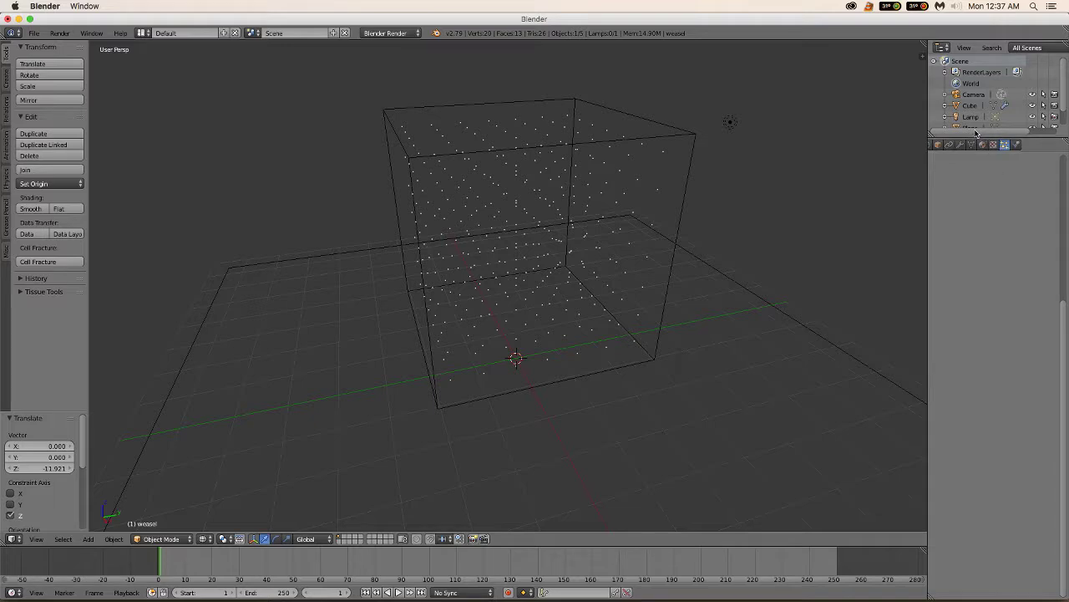
{"action": "scroll", "coordinate": [977, 123], "scroll_direction": "down", "scroll_amount": 2}
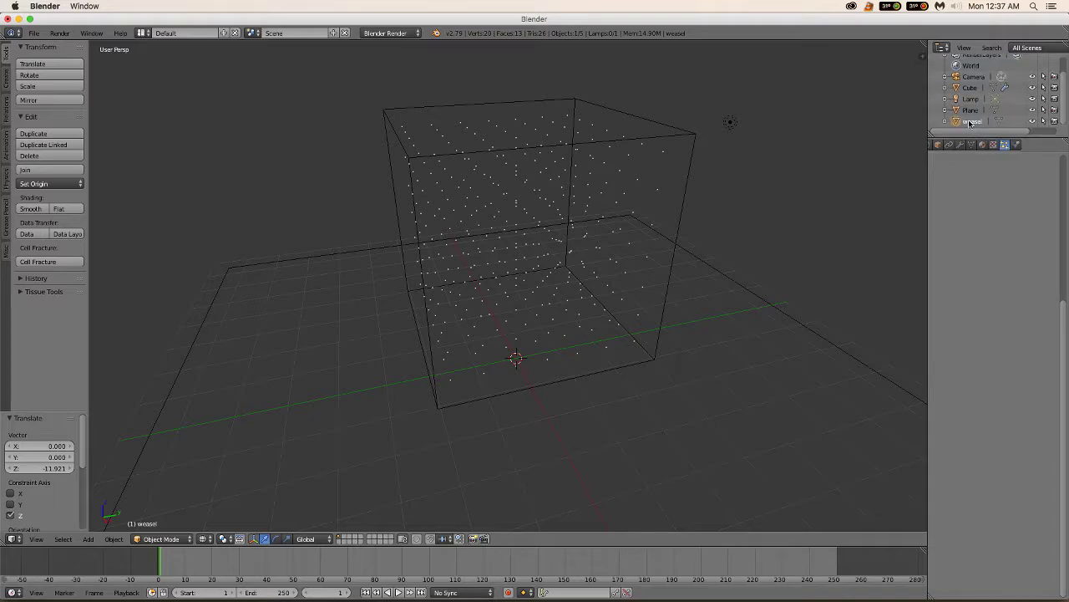
{"action": "right_click", "coordinate": [693, 156]}
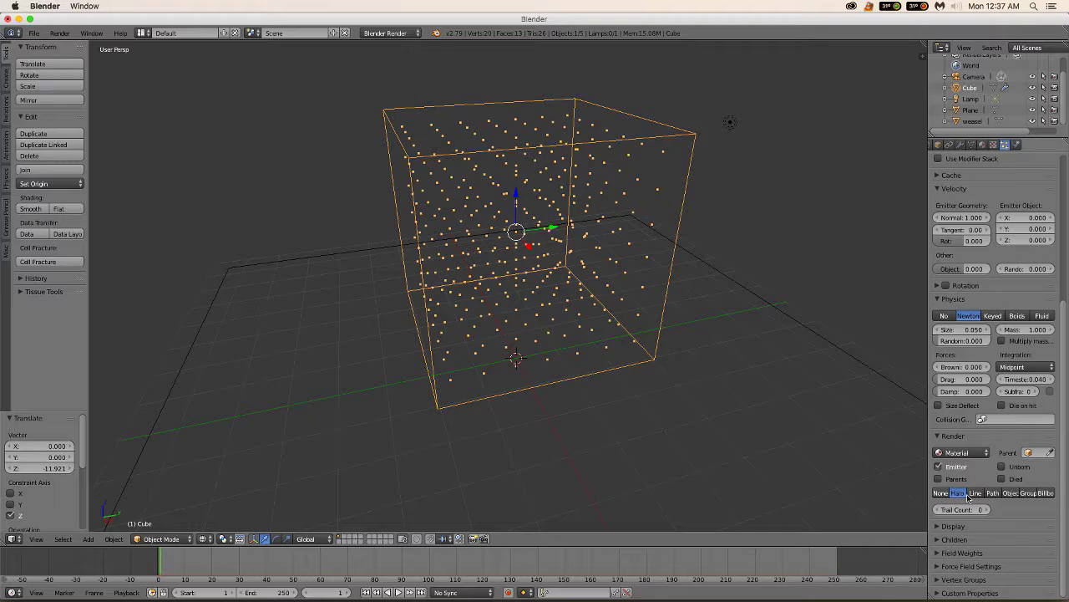
{"action": "left_click", "coordinate": [1010, 494]}
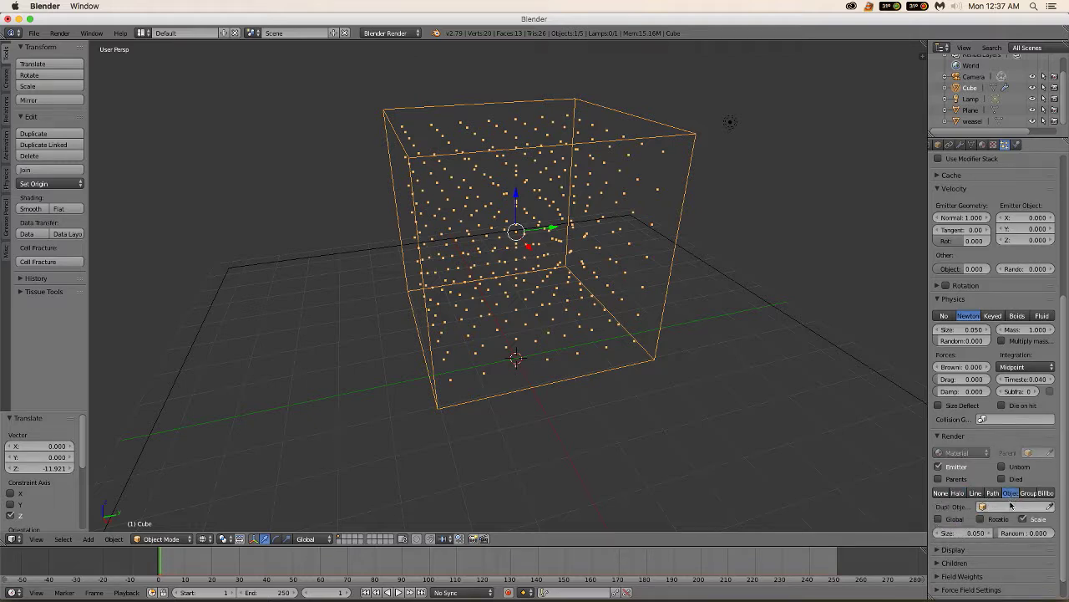
{"action": "left_click", "coordinate": [1009, 505]}
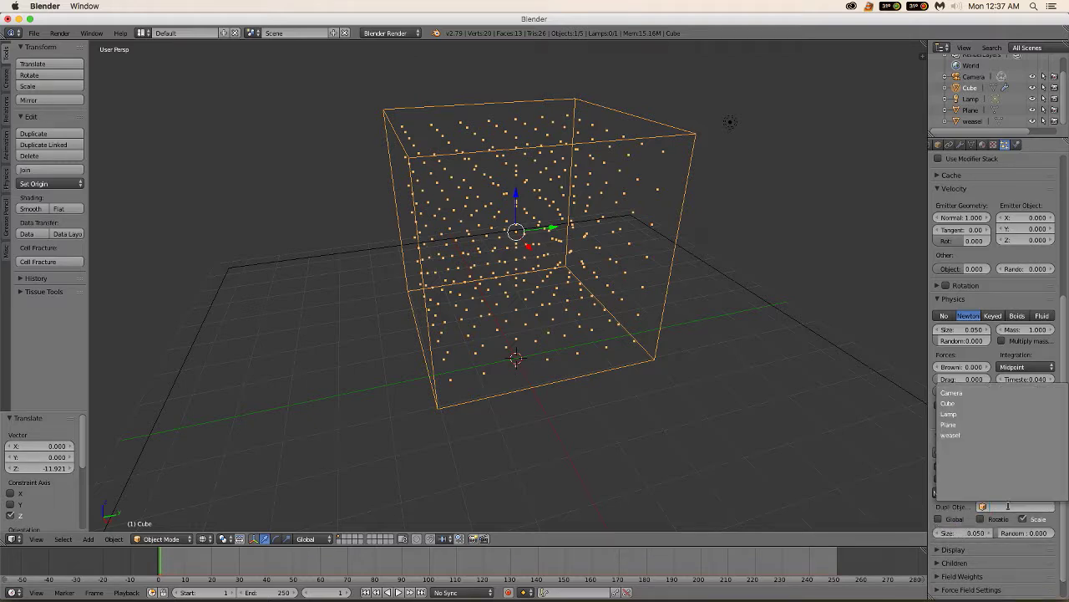
{"action": "left_click", "coordinate": [967, 435]}
{"action": "scroll", "coordinate": [694, 342], "scroll_direction": "up", "scroll_amount": 5}
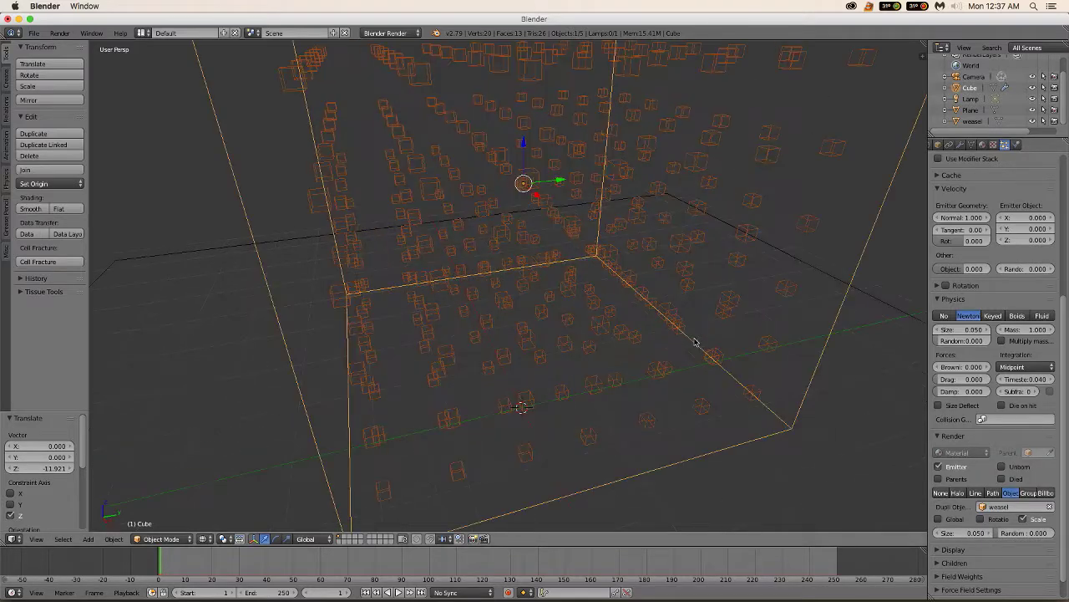
{"action": "scroll", "coordinate": [567, 270], "scroll_direction": "down", "scroll_amount": 4}
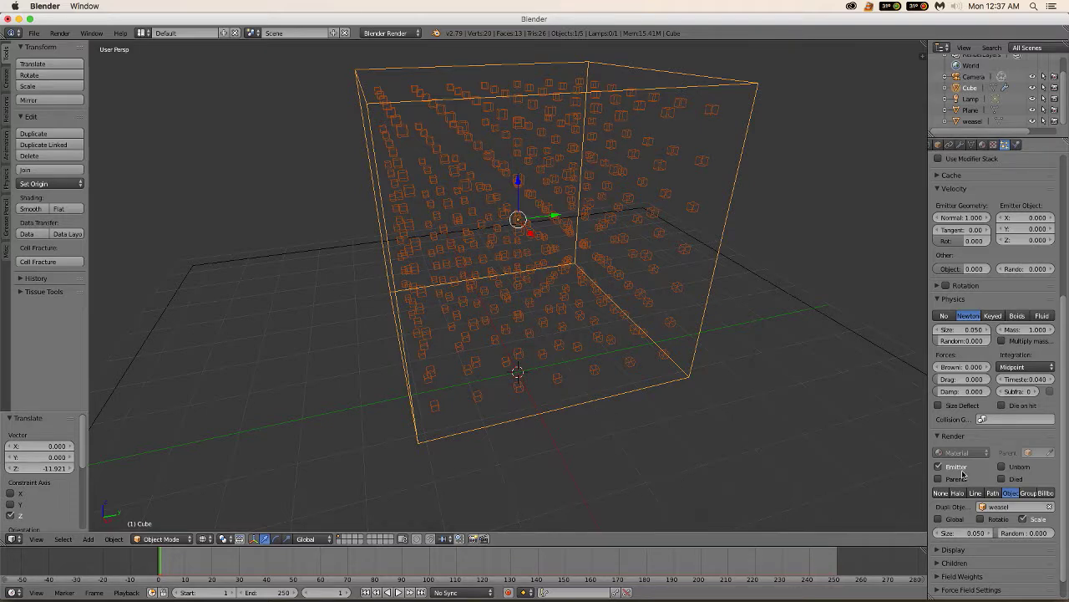
Step: Set the particle size in the emitter's physics settings to 1
{"action": "scroll", "coordinate": [963, 474], "scroll_direction": "down", "scroll_amount": 1}
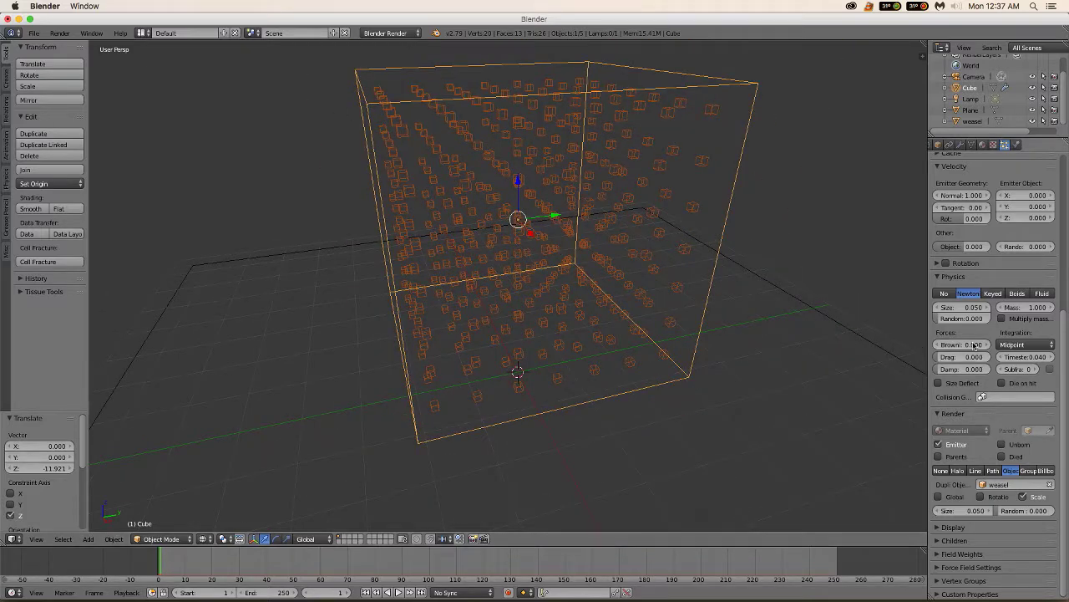
{"action": "left_click", "coordinate": [968, 308]}
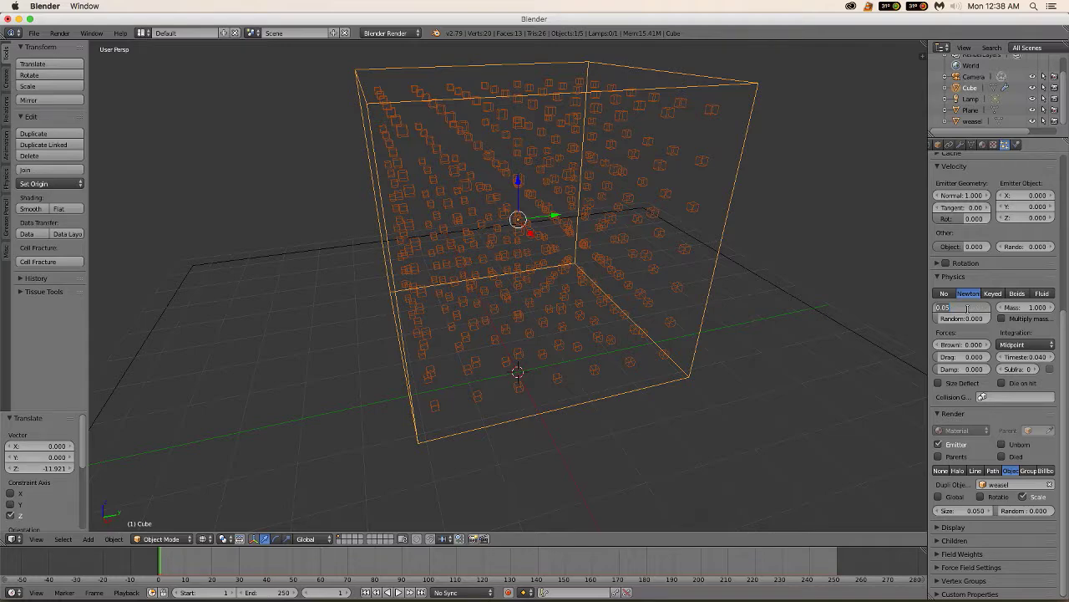
{"action": "type", "text": "1"}
{"action": "key", "text": "Return"}
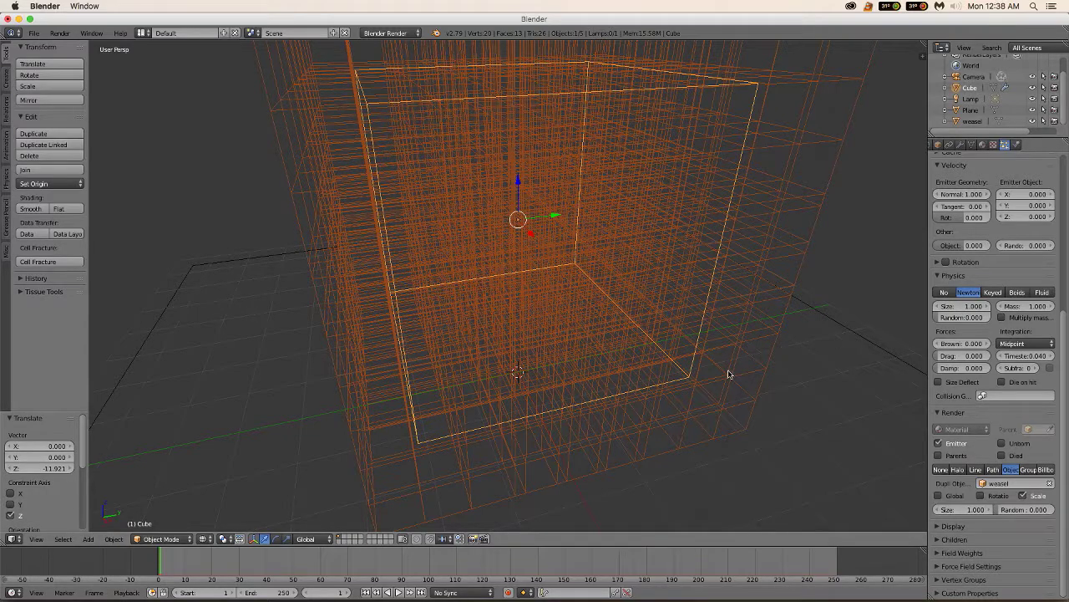
Step: Scale weasel's mesh in Edit Mode to about 0.294 so the particle cubes fill the large cube, and test-render the scene
{"action": "scroll", "coordinate": [728, 374], "scroll_direction": "down", "scroll_amount": 6}
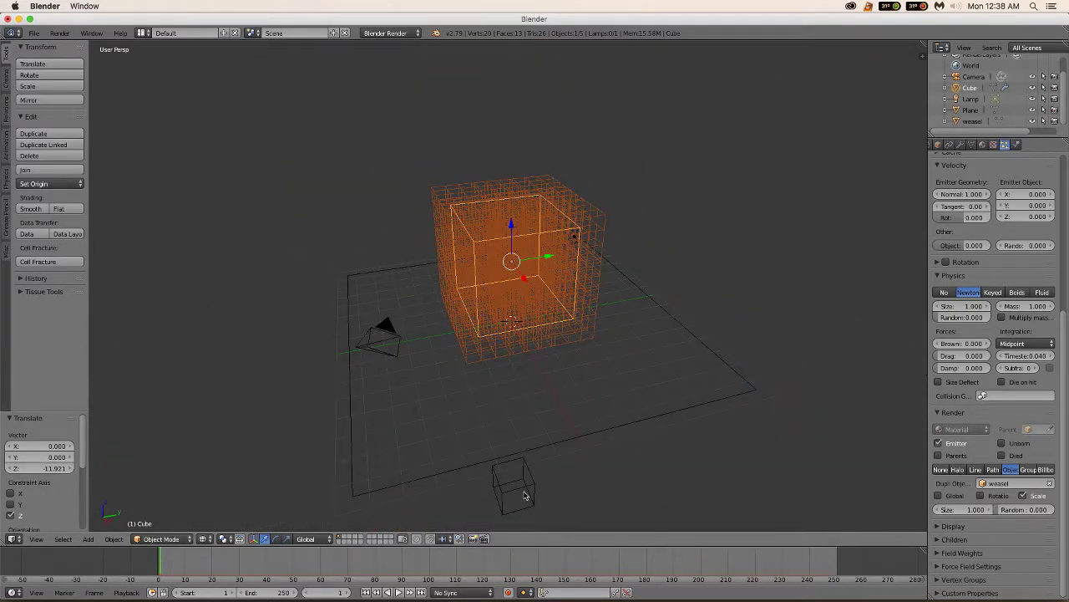
{"action": "right_click", "coordinate": [524, 496]}
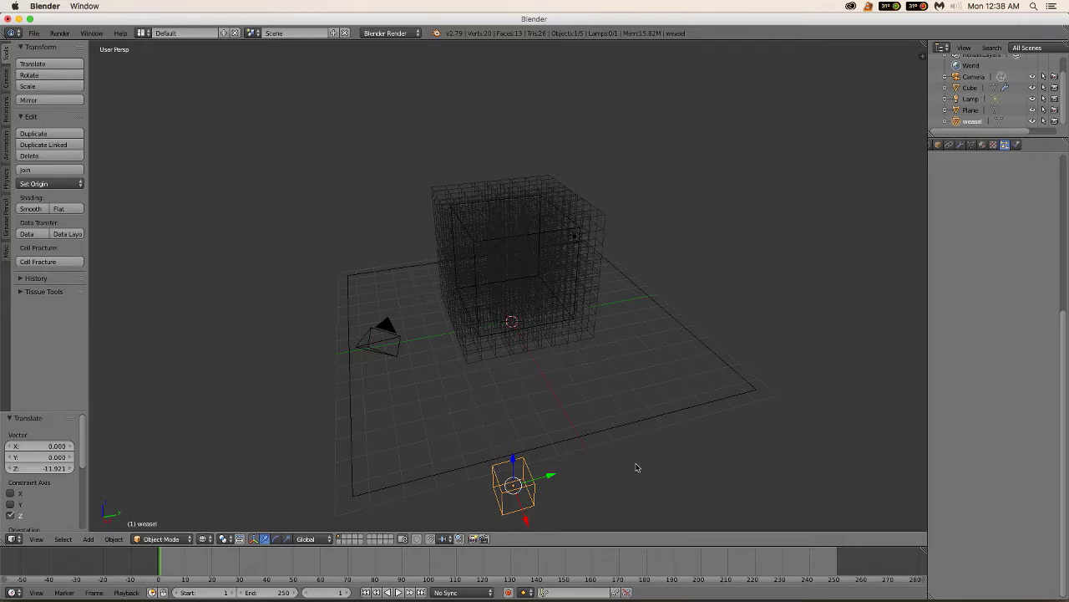
{"action": "key", "text": "Tab"}
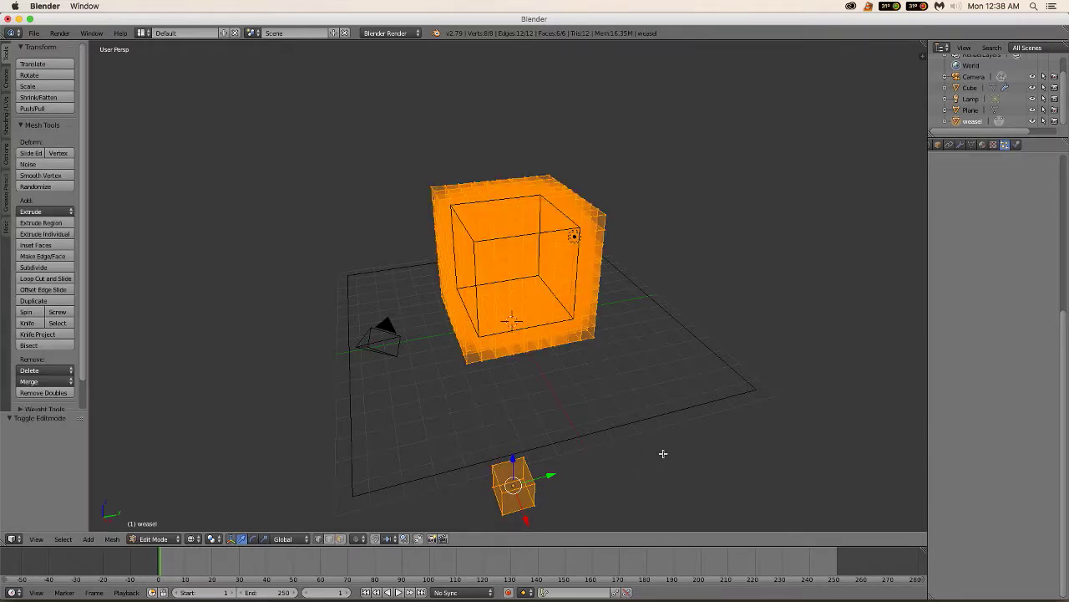
{"action": "scroll", "coordinate": [666, 447], "scroll_direction": "up", "scroll_amount": 4}
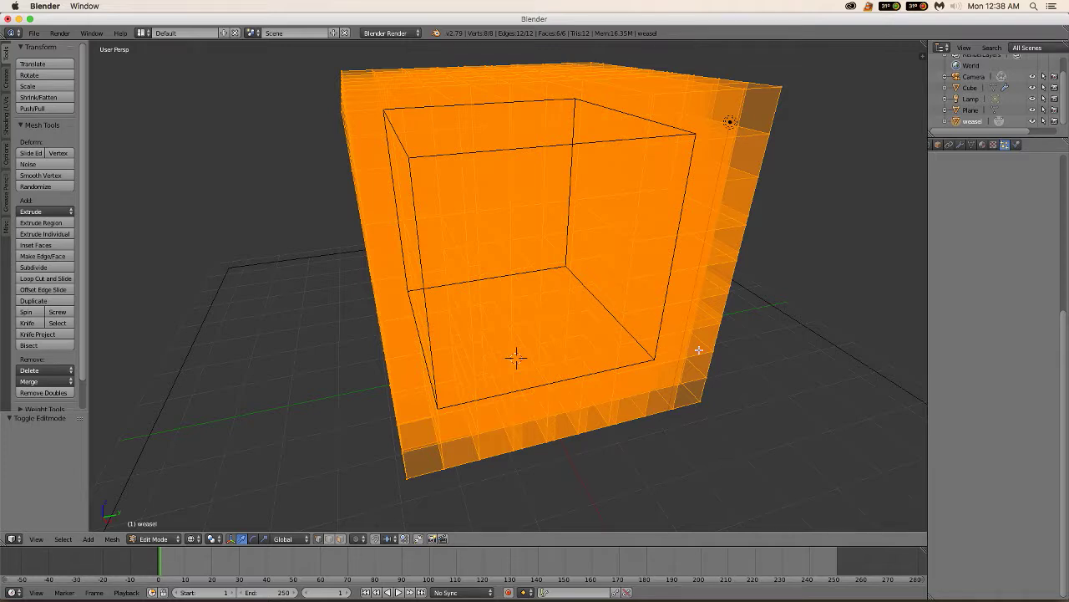
{"action": "key", "text": "s"}
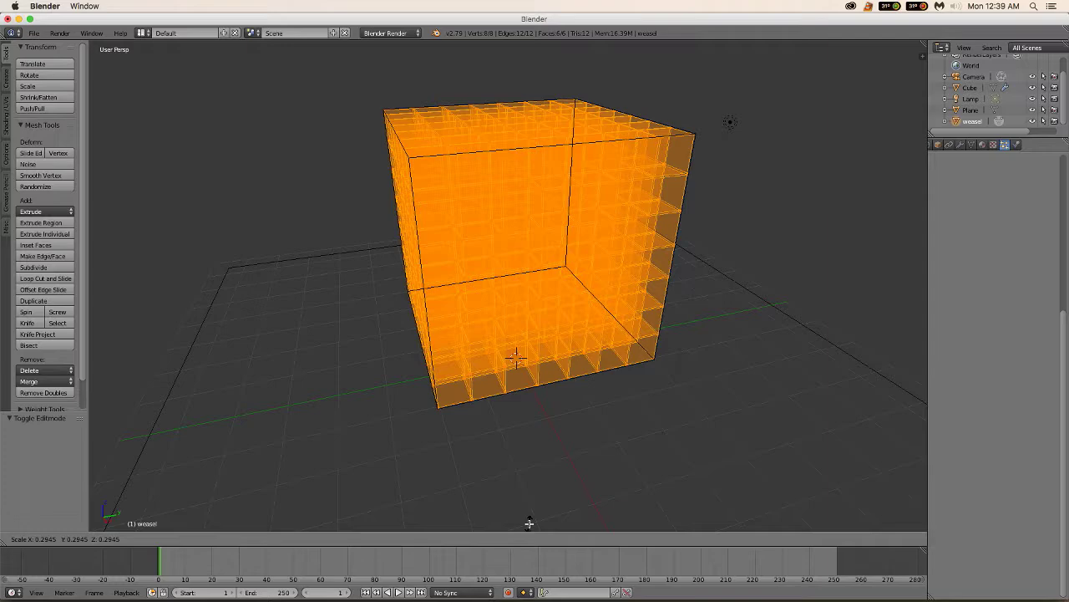
{"action": "left_click", "coordinate": [529, 523]}
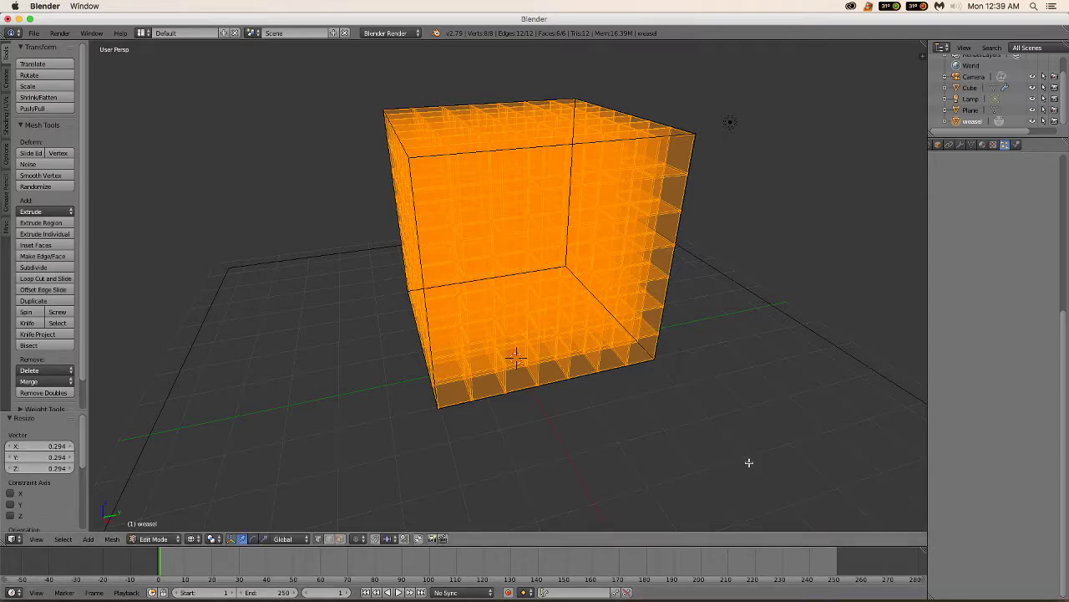
{"action": "mouse_move", "coordinate": [752, 465]}
{"action": "middle_mouse_down"}
{"action": "mouse_move", "coordinate": [718, 448]}
{"action": "mouse_move", "coordinate": [733, 440]}
{"action": "mouse_move", "coordinate": [732, 464]}
{"action": "mouse_move", "coordinate": [750, 462]}
{"action": "middle_mouse_up"}
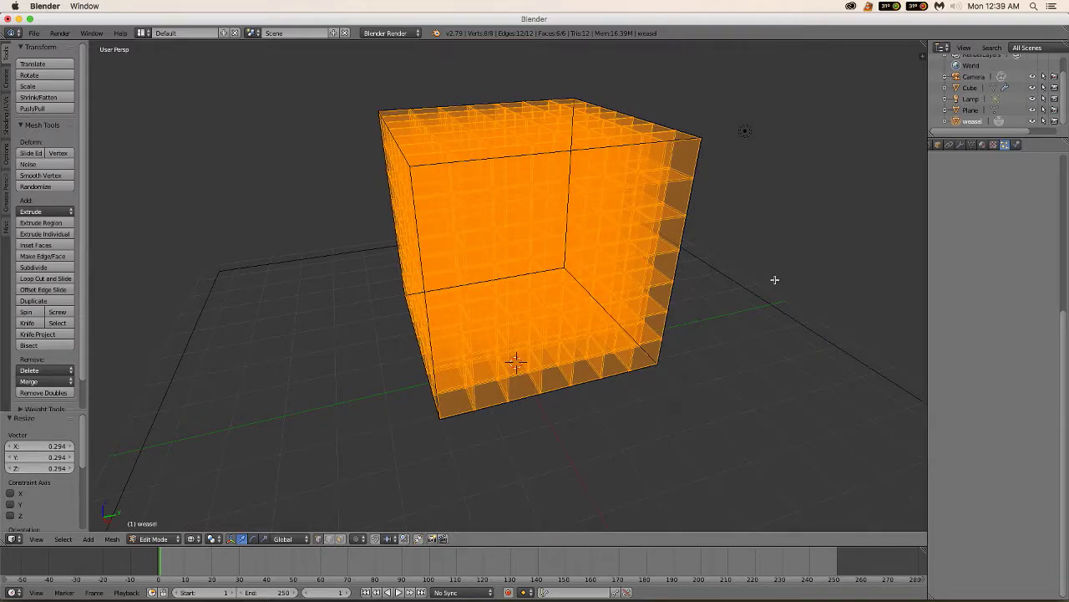
{"action": "key", "text": "F12"}
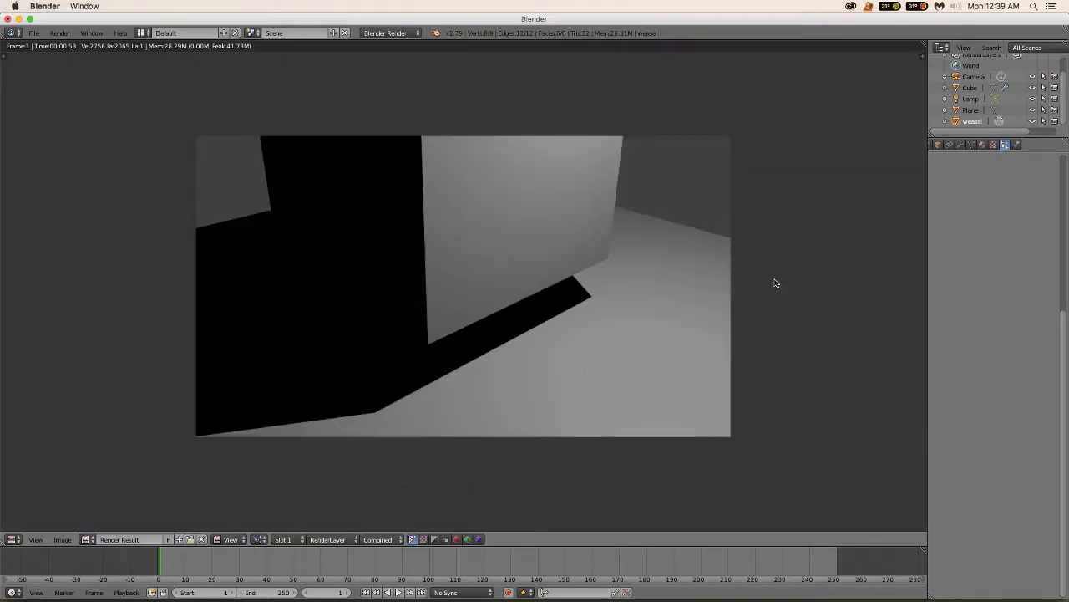
{"action": "key", "text": "Escape"}
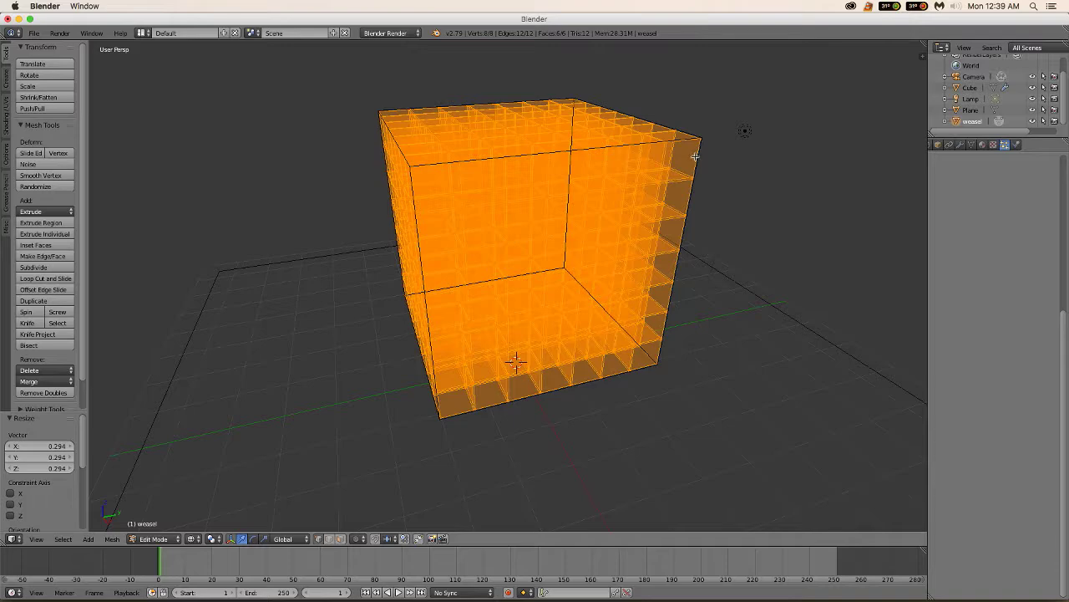
Step: Leave Edit Mode, disable Emitter rendering in the large cube's particle settings, and render the scene again
{"action": "key", "text": "Tab"}
{"action": "right_click", "coordinate": [689, 201]}
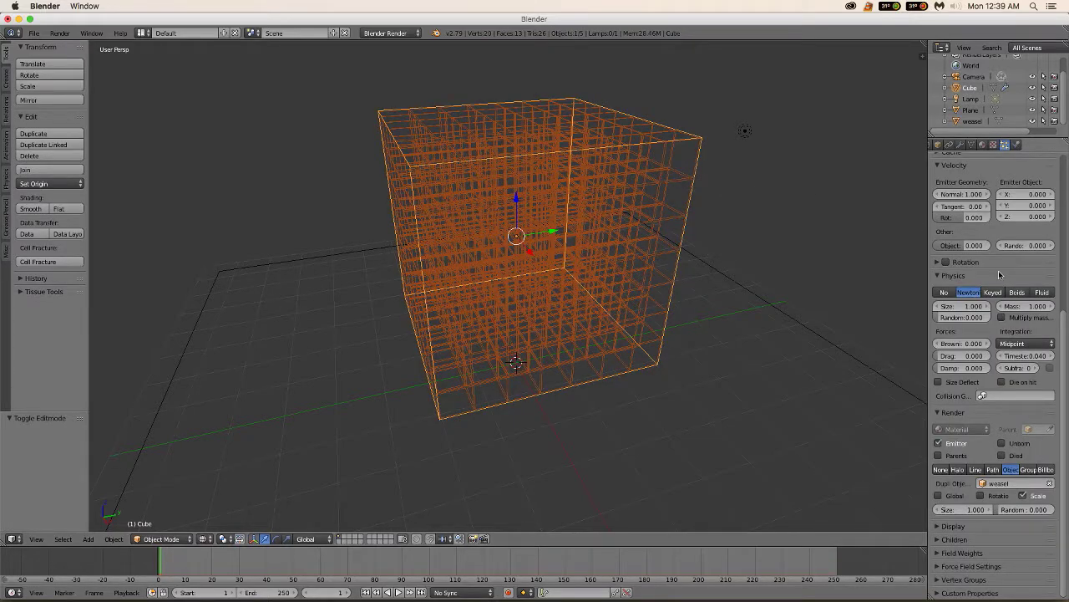
{"action": "left_click", "coordinate": [938, 443]}
{"action": "key", "text": "F12"}
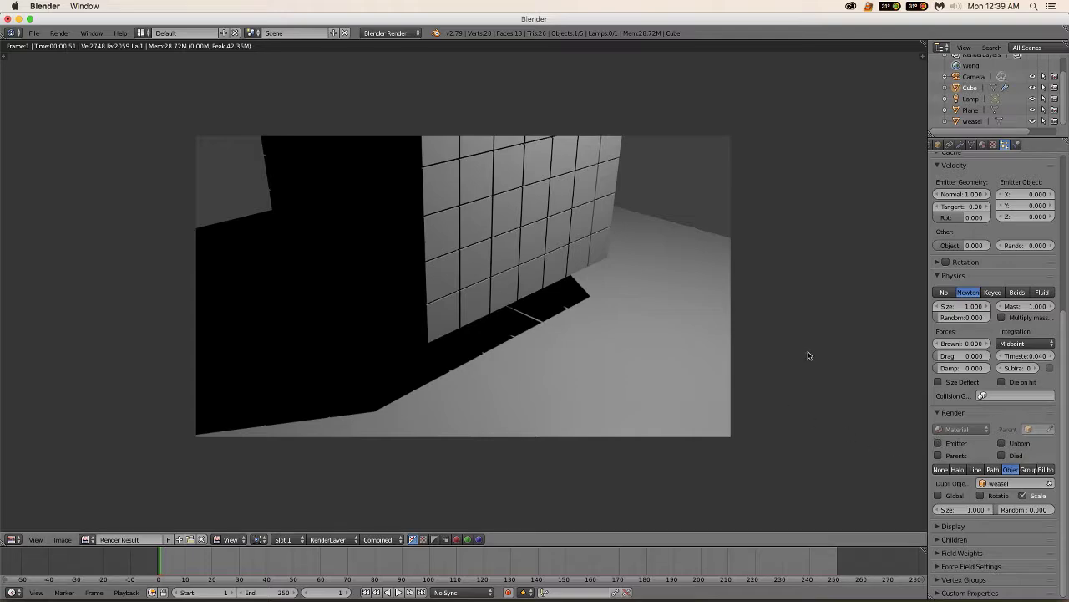
{"action": "key", "text": "F12"}
{"action": "key", "text": "Escape"}
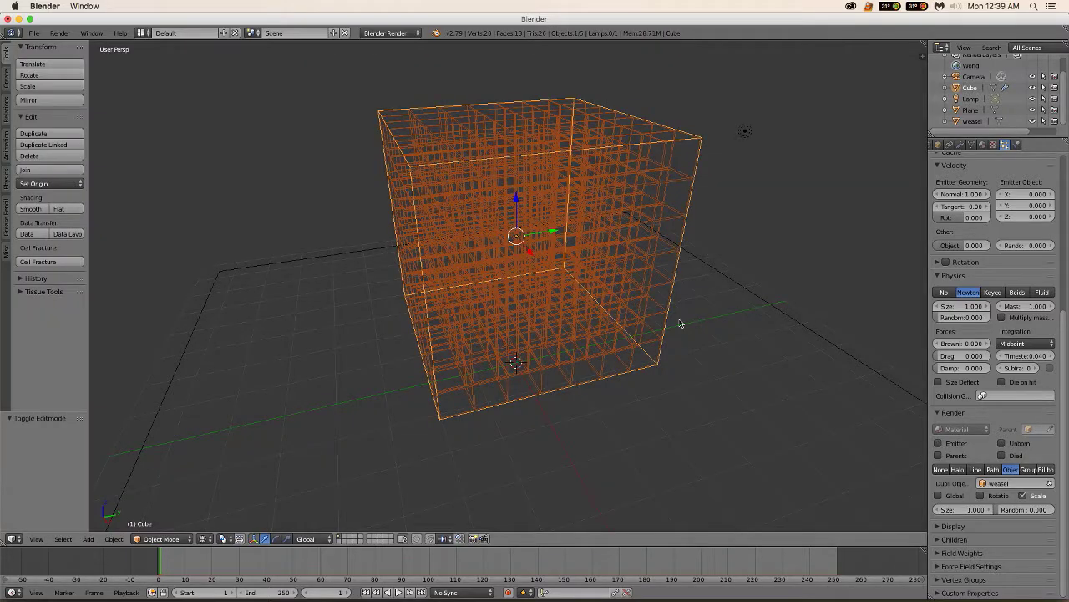
Step: Move the lamp up and away from the cube by about 2.17 in X, 2.58 in Y and 3.81 in Z
{"action": "scroll", "coordinate": [841, 345], "scroll_direction": "down", "scroll_amount": 3}
{"action": "scroll", "coordinate": [838, 345], "scroll_direction": "up", "scroll_amount": 3}
{"action": "scroll", "coordinate": [833, 342], "scroll_direction": "down", "scroll_amount": 2}
{"action": "middle_click_drag", "start_coordinate": [632, 276], "coordinate": [669, 255]}
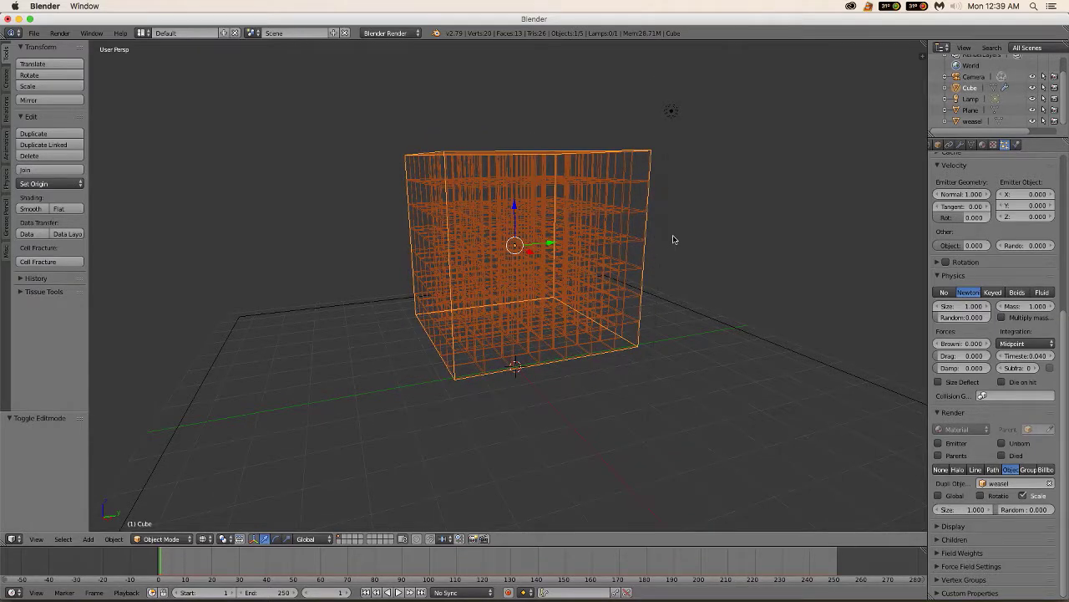
{"action": "scroll", "coordinate": [679, 140], "scroll_direction": "up", "scroll_amount": 1}
{"action": "scroll", "coordinate": [677, 143], "scroll_direction": "down", "scroll_amount": 4}
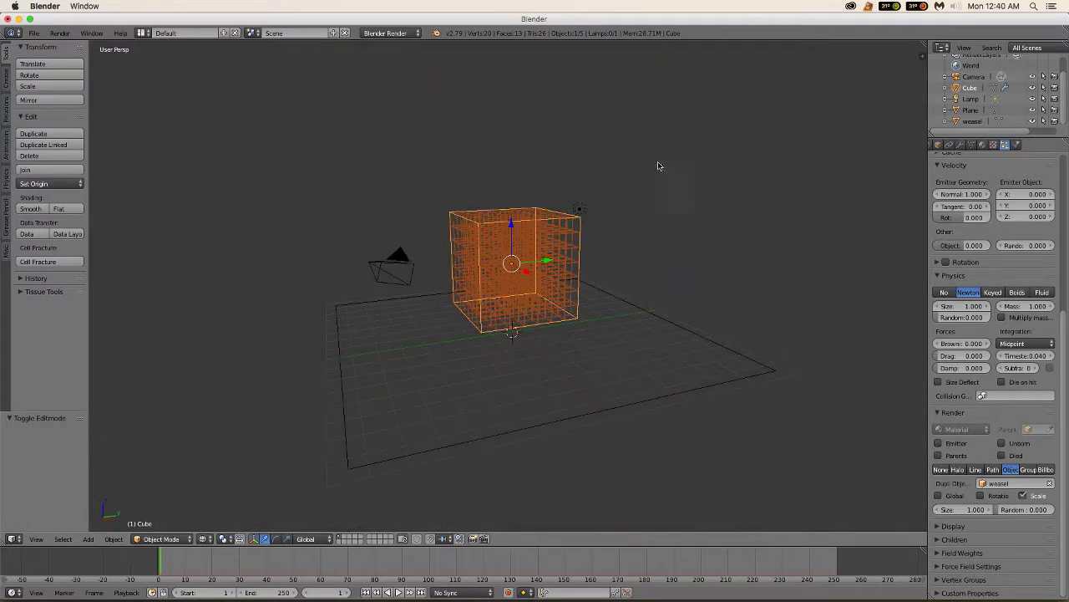
{"action": "right_click", "coordinate": [580, 213]}
{"action": "middle_click_drag", "start_coordinate": [665, 195], "coordinate": [633, 190]}
{"action": "key", "text": "g"}
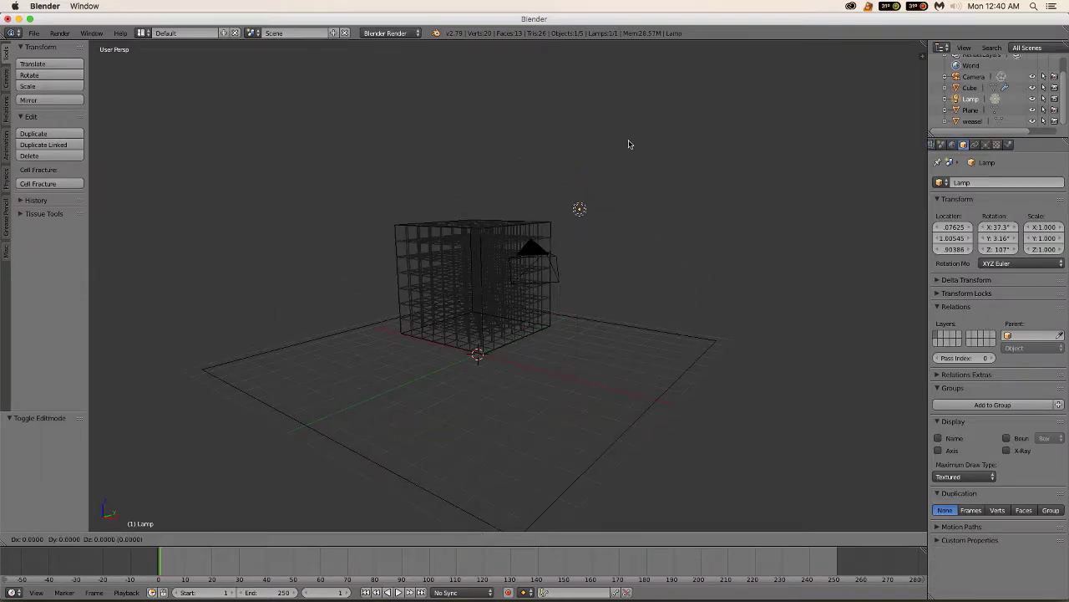
{"action": "left_click", "coordinate": [673, 97]}
{"action": "middle_click_drag", "start_coordinate": [675, 181], "coordinate": [622, 220]}
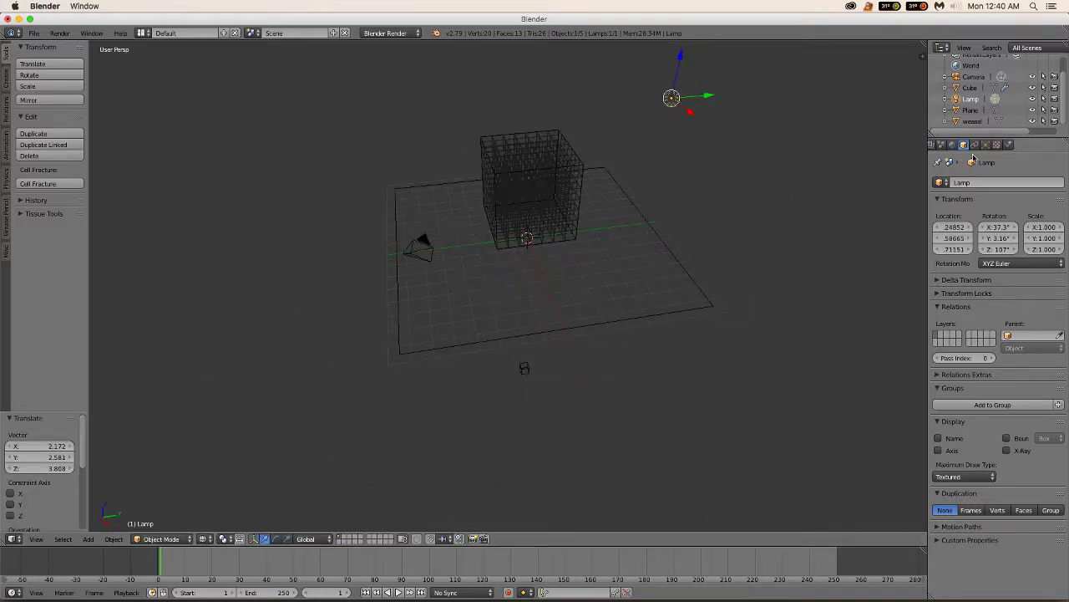
Step: Enable Ambient Occlusion in the world settings with a factor of 0.20 and test-render the scene
{"action": "left_click", "coordinate": [954, 147]}
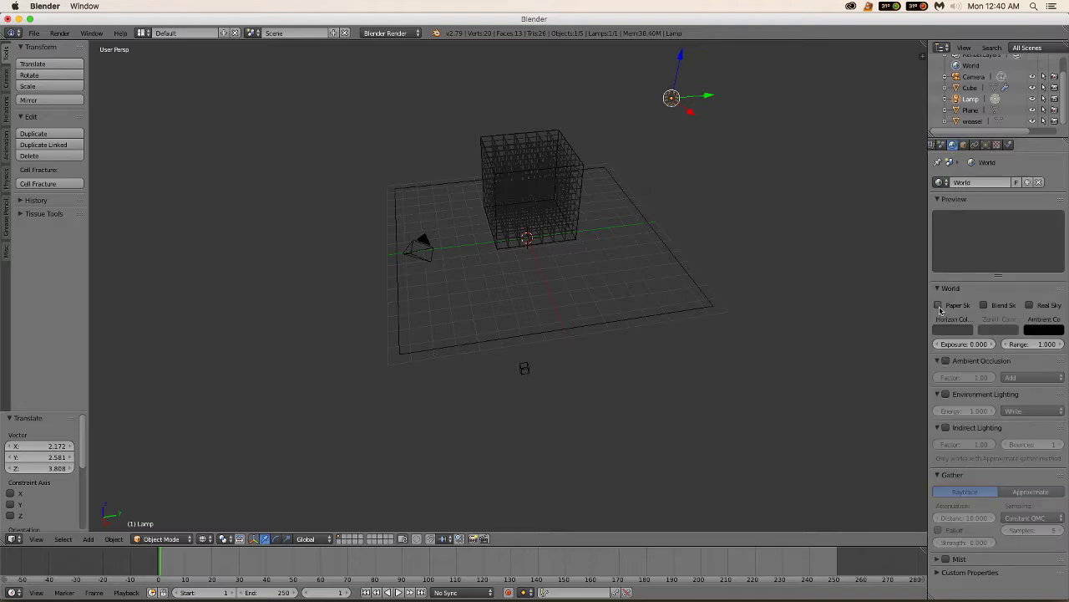
{"action": "left_click", "coordinate": [946, 360]}
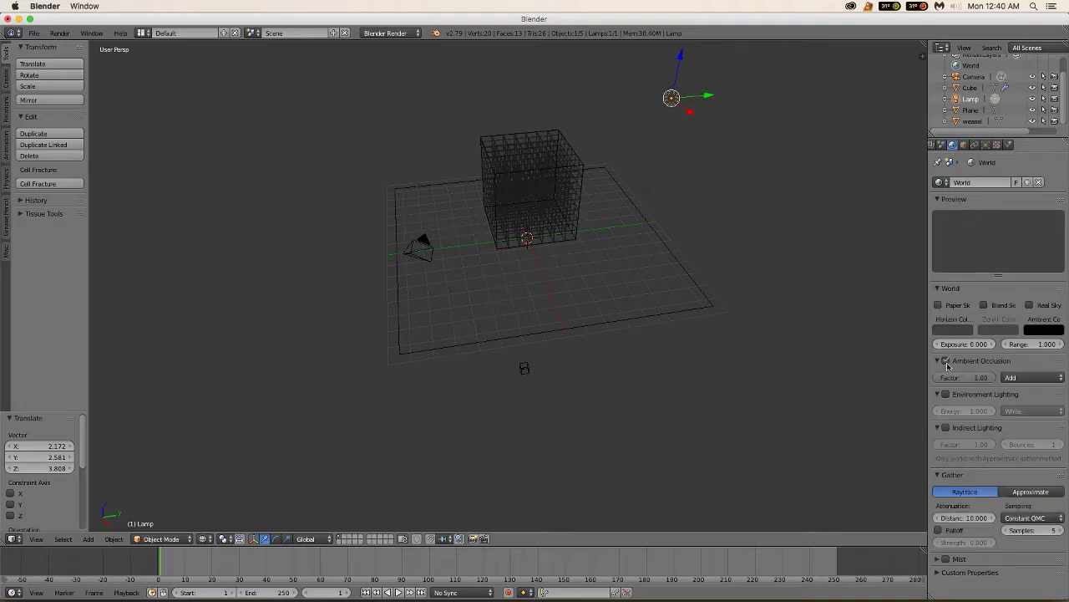
{"action": "left_click", "coordinate": [981, 379]}
{"action": "key", "text": "Return"}
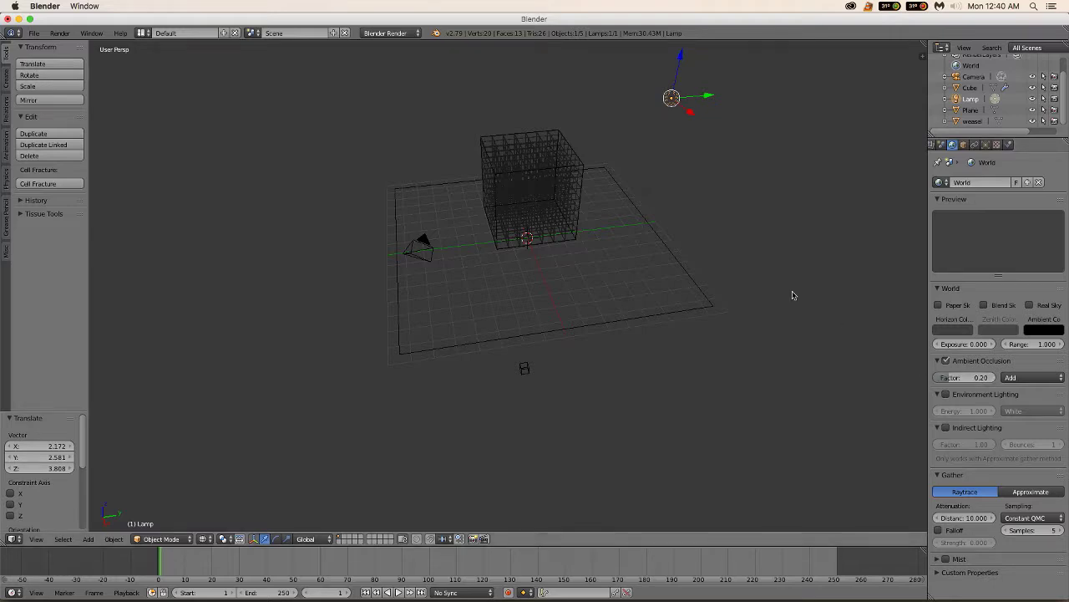
{"action": "key", "text": "F12"}
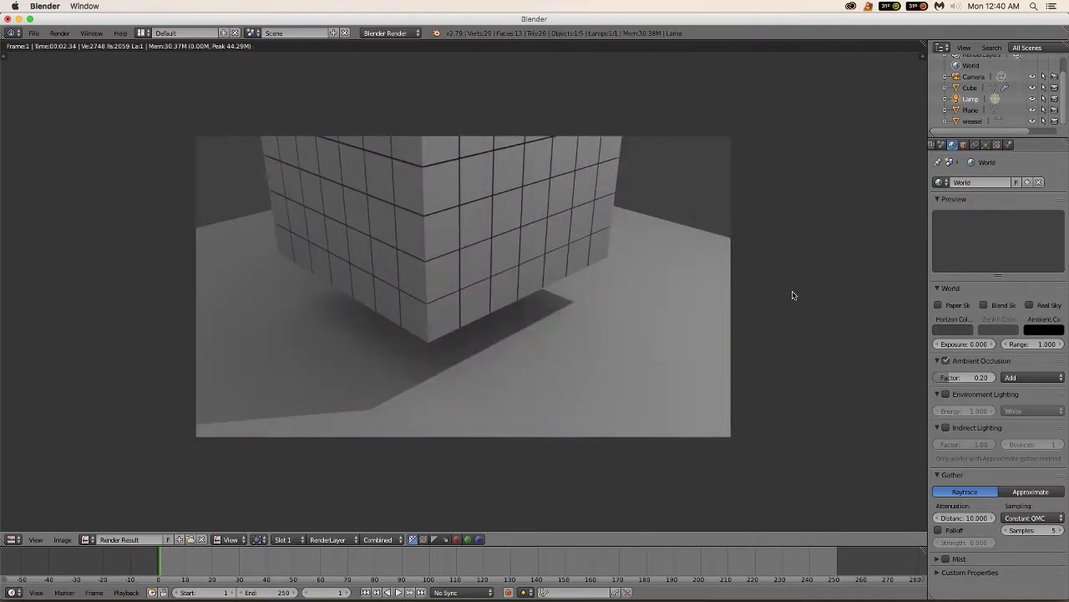
{"action": "key", "text": "Escape"}
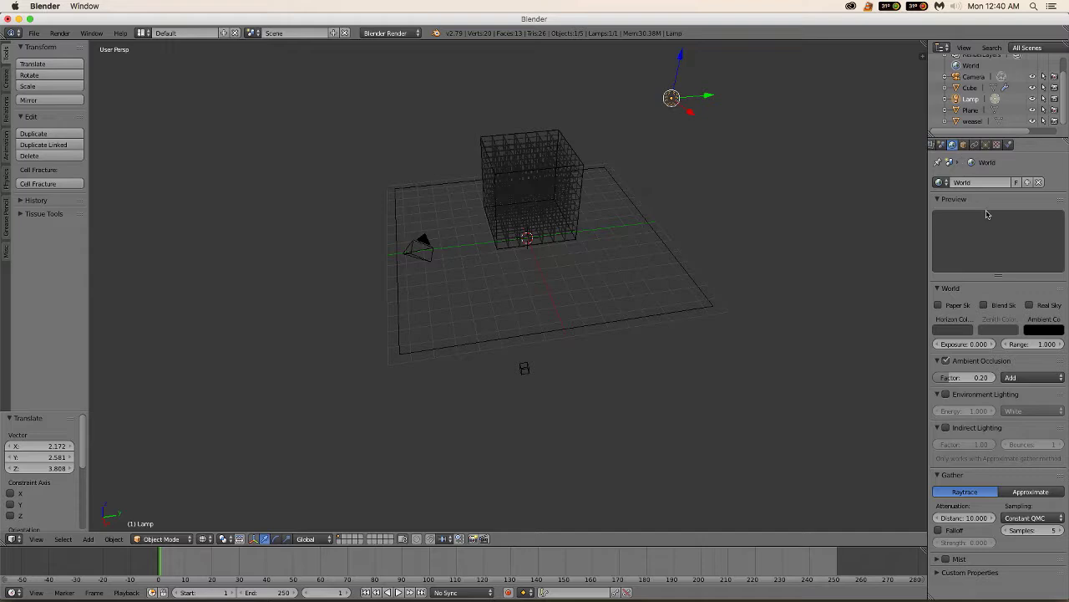
Step: Set the world's horizon colour to black and test-render the scene
{"action": "left_click", "coordinate": [962, 334]}
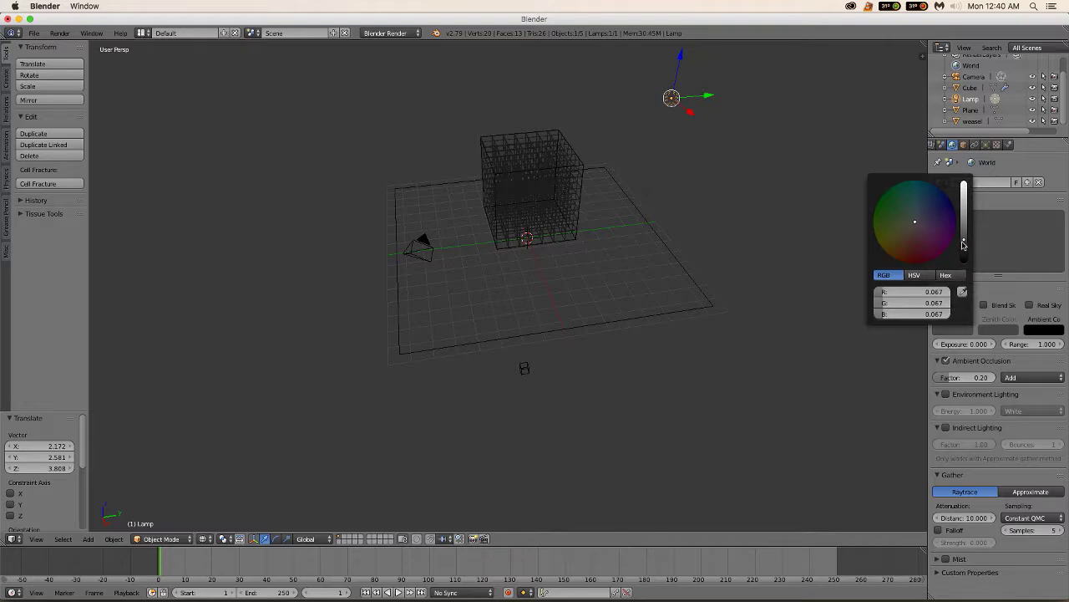
{"action": "left_click", "coordinate": [965, 263]}
{"action": "left_click", "coordinate": [1007, 287]}
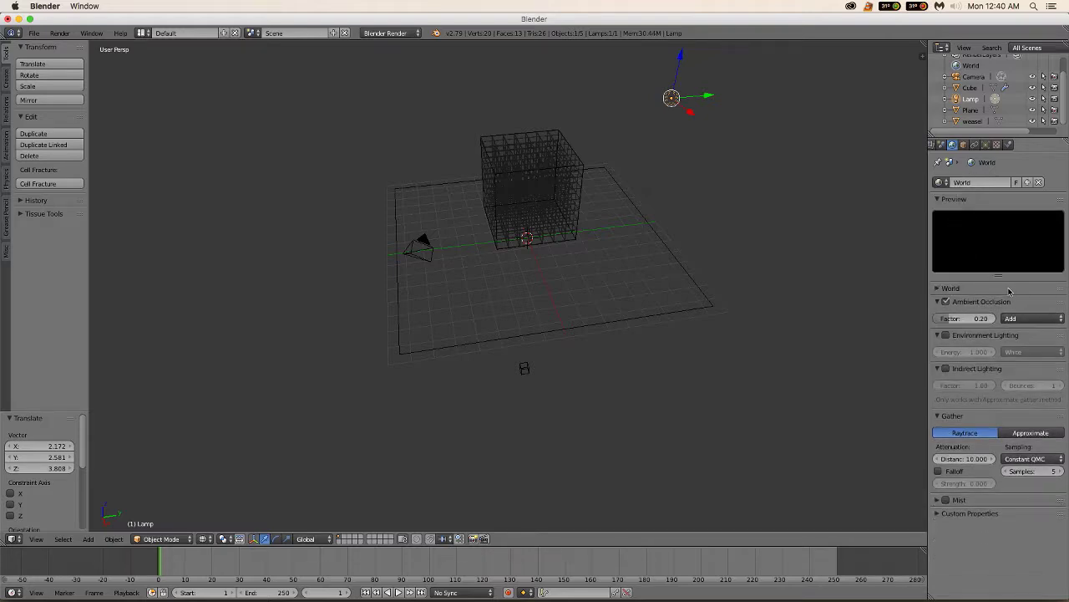
{"action": "key", "text": "F12"}
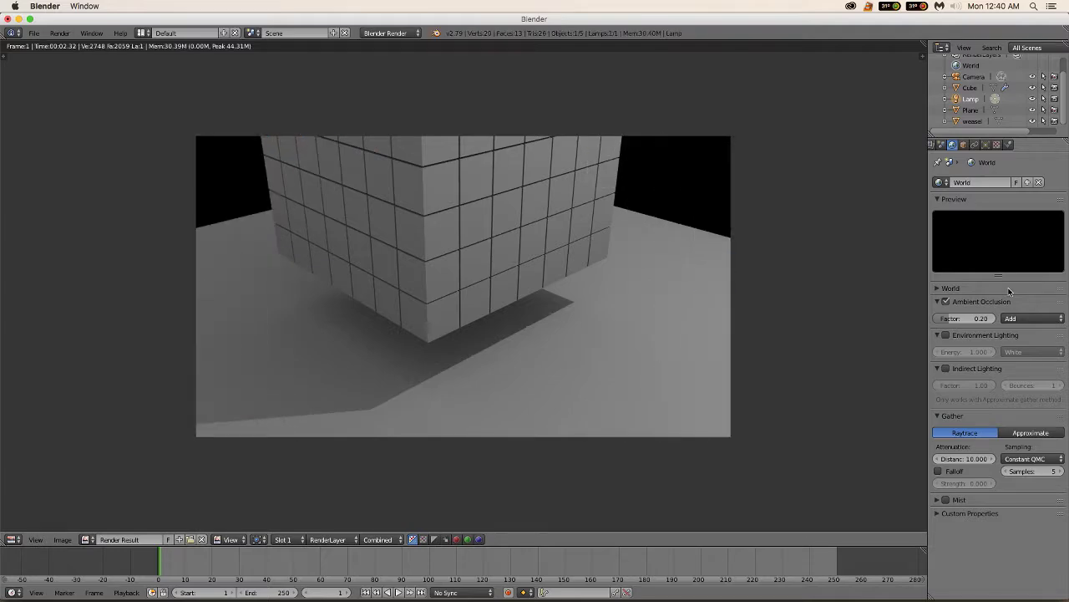
{"action": "key", "text": "Escape"}
Step: Frame the large cube in the view and play the animation to check how its particles move relative to the plane
{"action": "right_click", "coordinate": [551, 261]}
{"action": "key", "text": "KP_Decimal"}
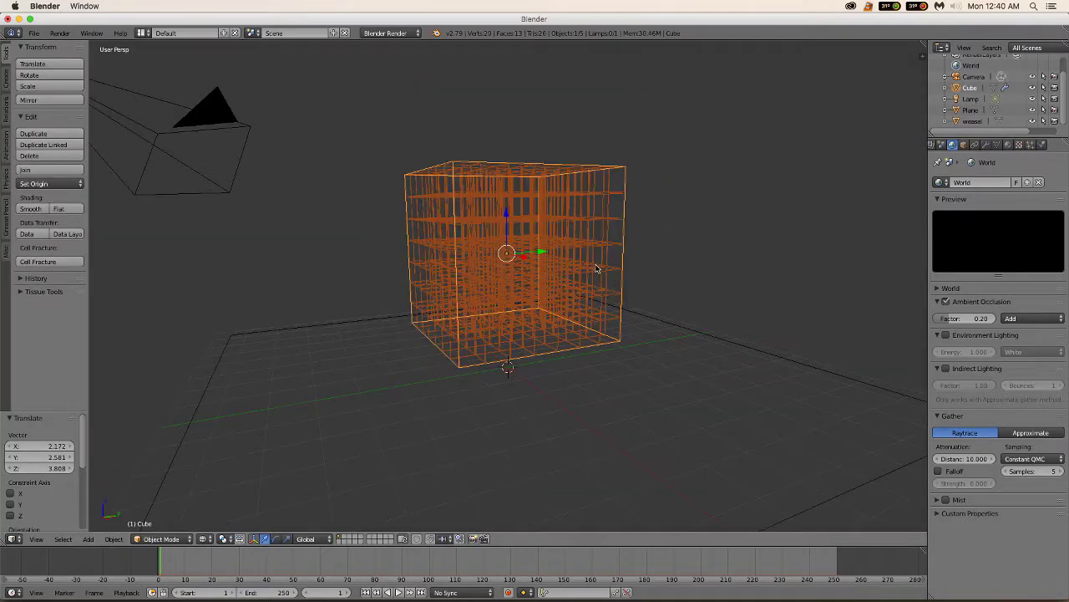
{"action": "key", "text": "KP_4"}
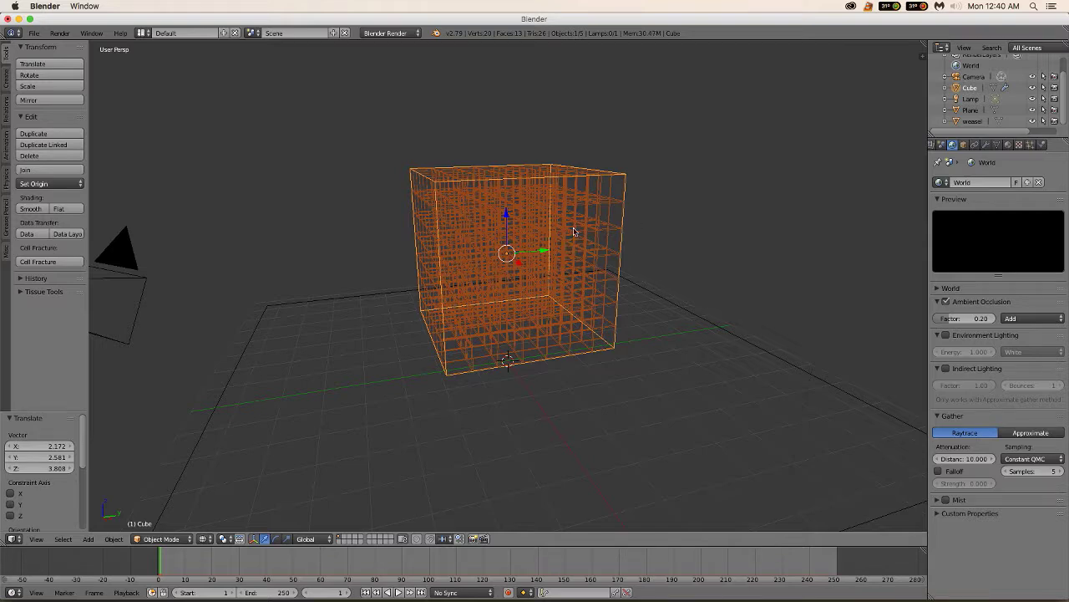
{"action": "right_click", "coordinate": [700, 318]}
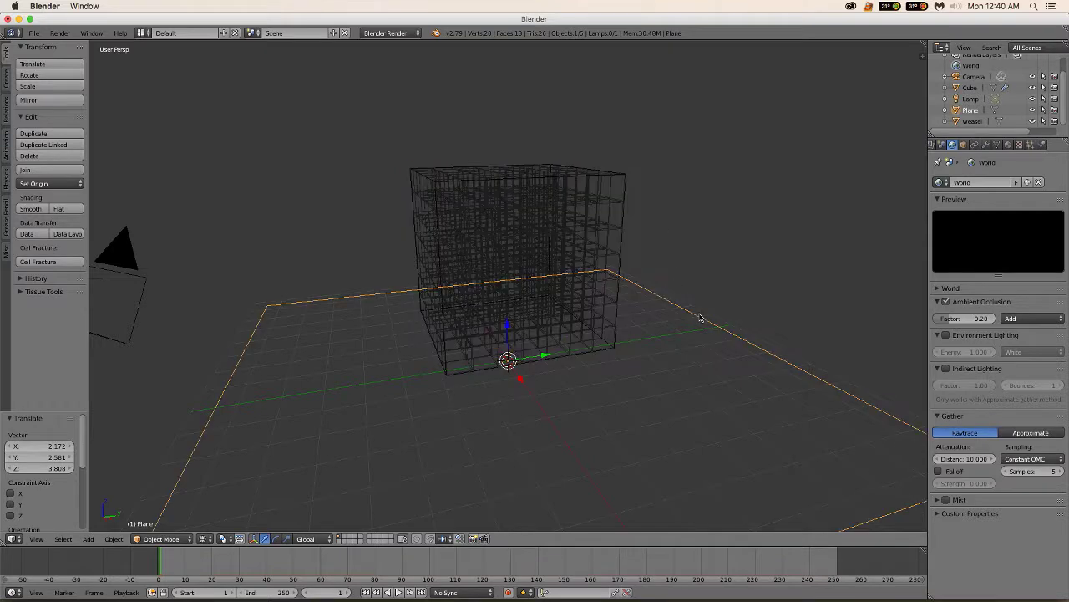
{"action": "right_click", "coordinate": [577, 242]}
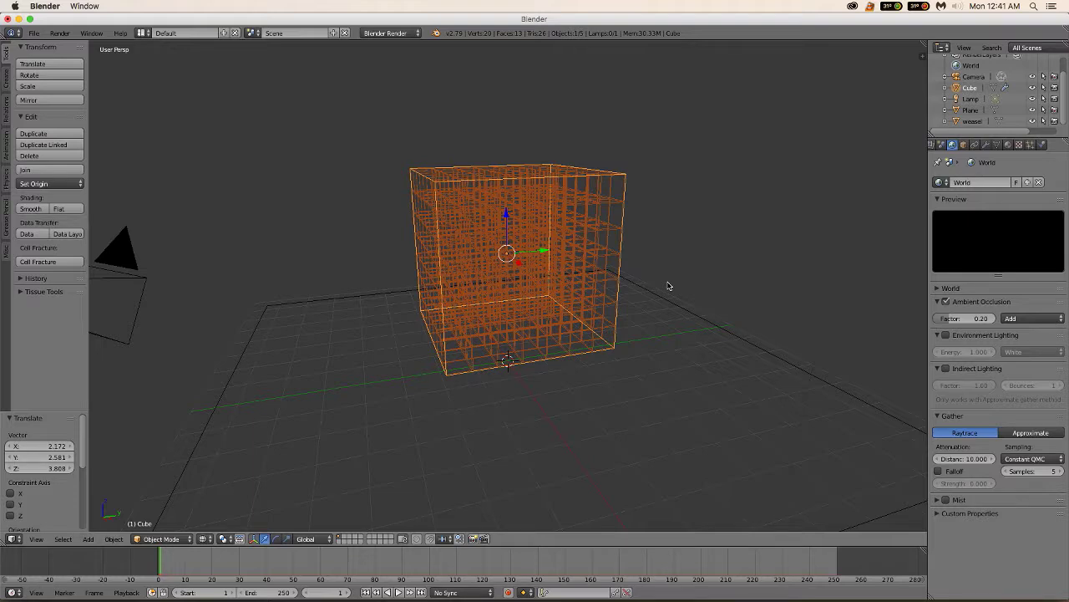
{"action": "key", "text": "alt+a"}
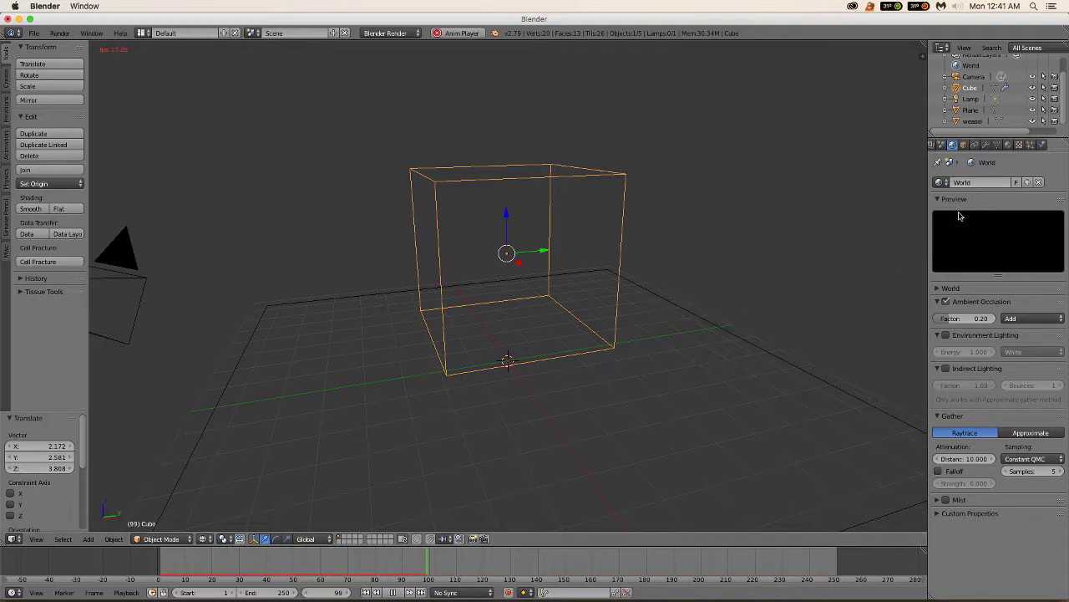
Step: Enable Collision physics on the ground plane, watch the particles during playback, and stop the animation with the large cube selected
{"action": "left_click", "coordinate": [1042, 145]}
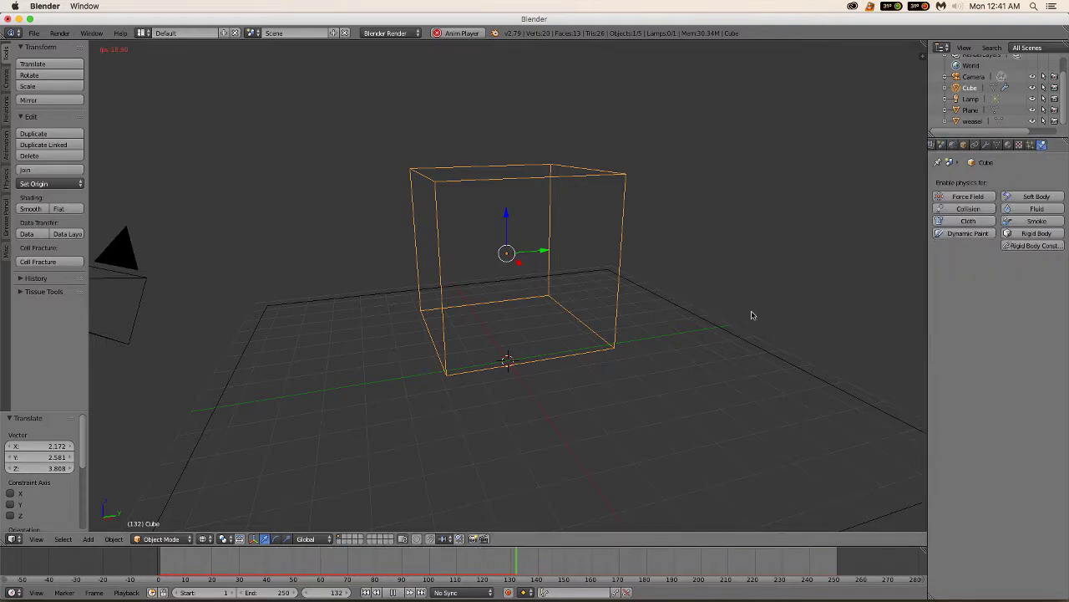
{"action": "right_click", "coordinate": [744, 338]}
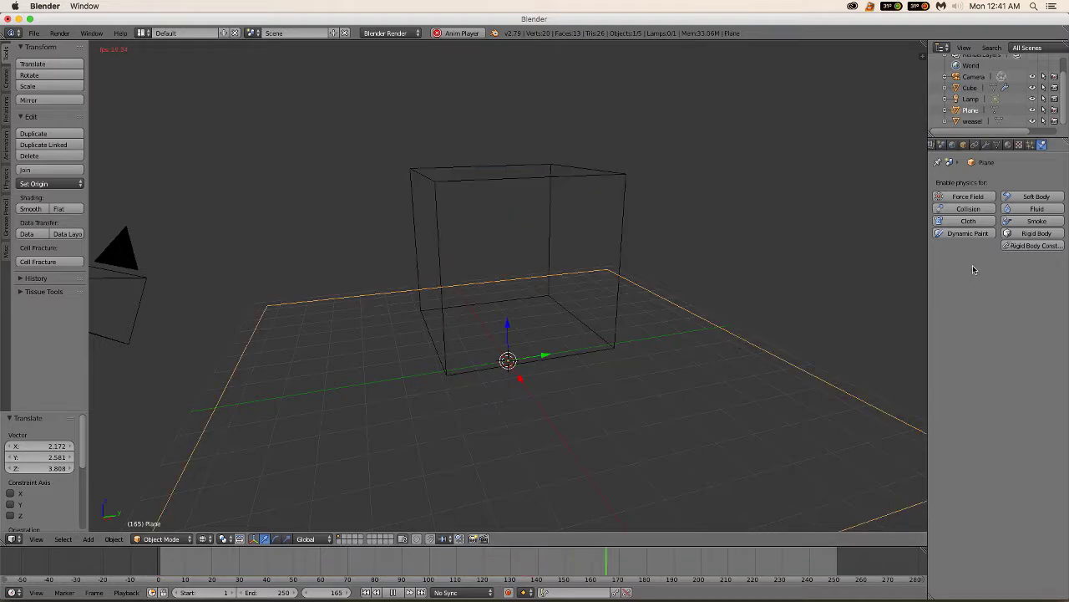
{"action": "left_click", "coordinate": [968, 208]}
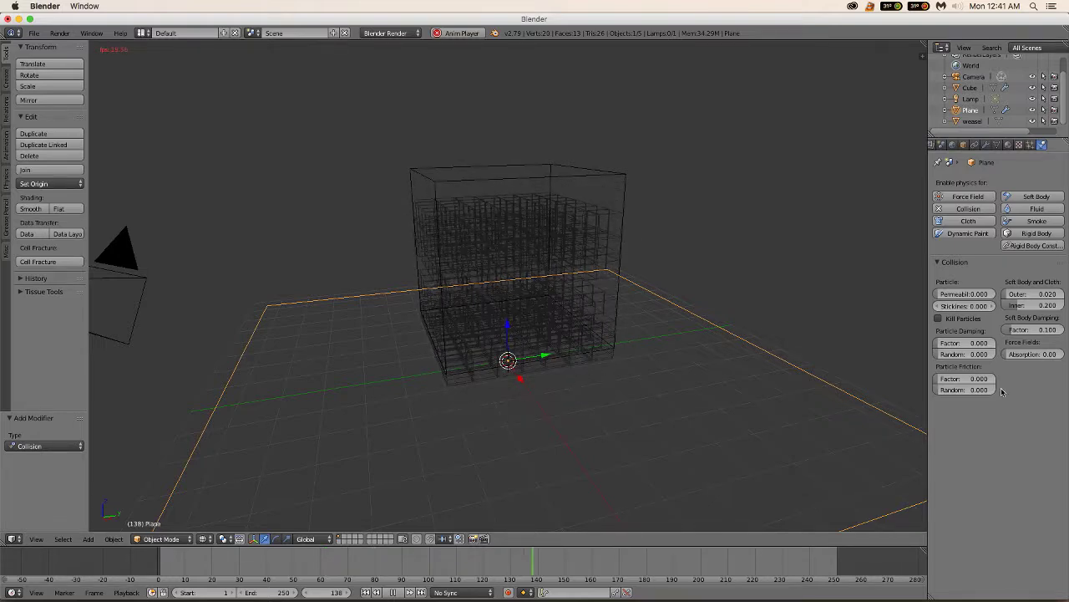
{"action": "right_click", "coordinate": [621, 241]}
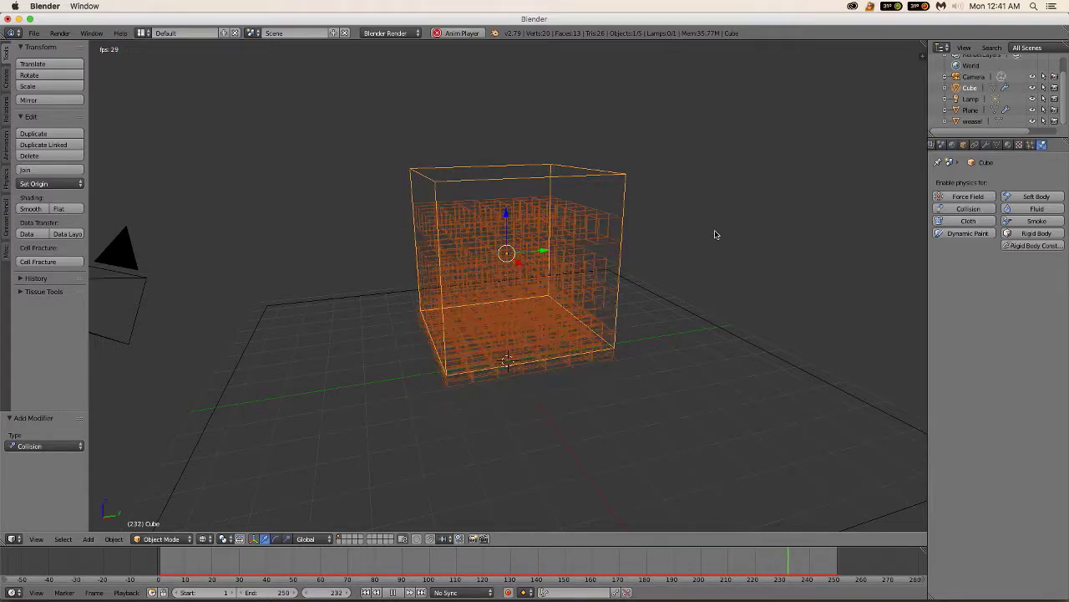
{"action": "key", "text": "Escape"}
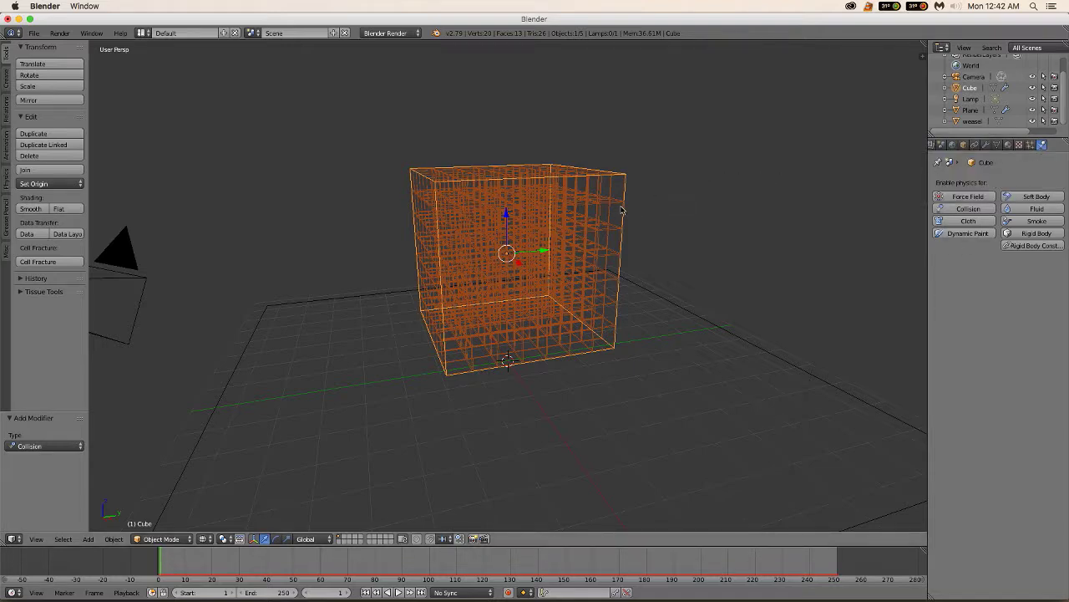
Step: Make the large cube's particle duplicates real so each small cube becomes a separate object
{"action": "left_click", "coordinate": [986, 146]}
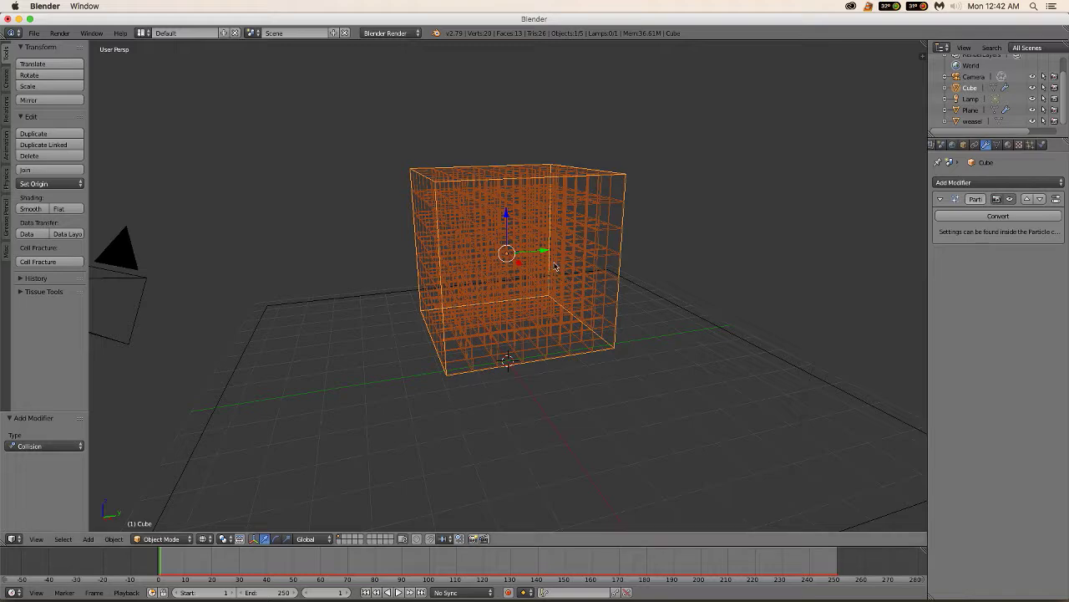
{"action": "left_click", "coordinate": [993, 216]}
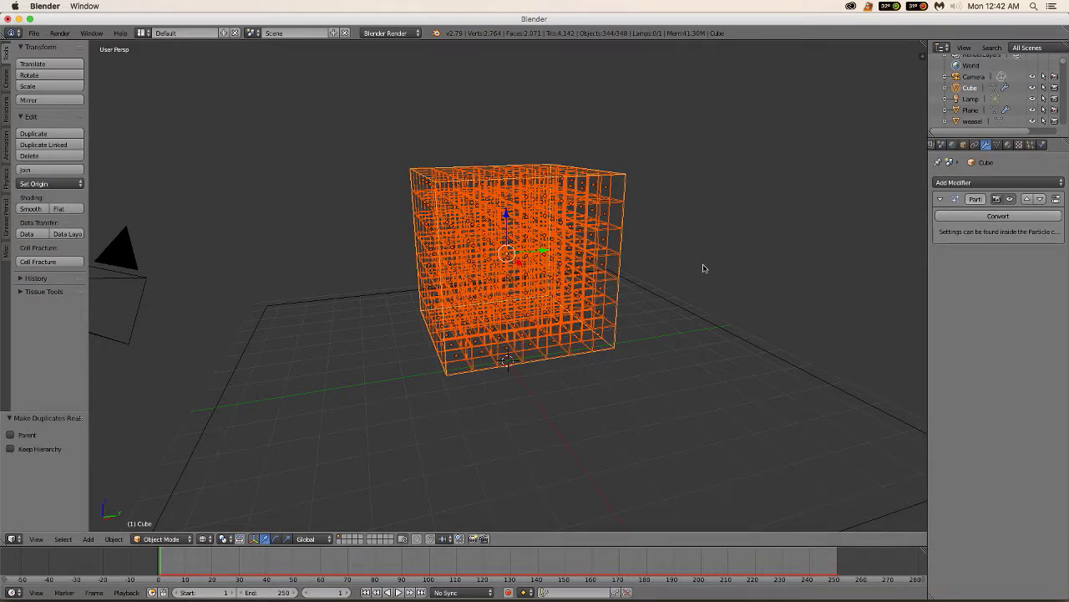
Step: Try moving a single small cube out of the grid by about 2.18 along Y, and undo the move
{"action": "right_click", "coordinate": [608, 239]}
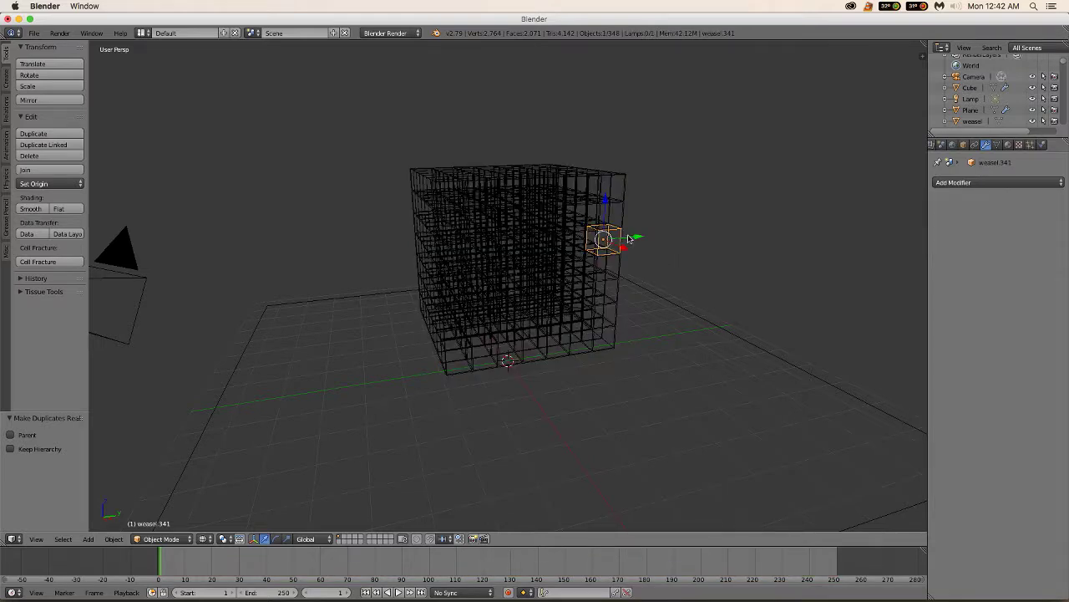
{"action": "left_click_drag", "start_coordinate": [628, 239], "coordinate": [707, 235]}
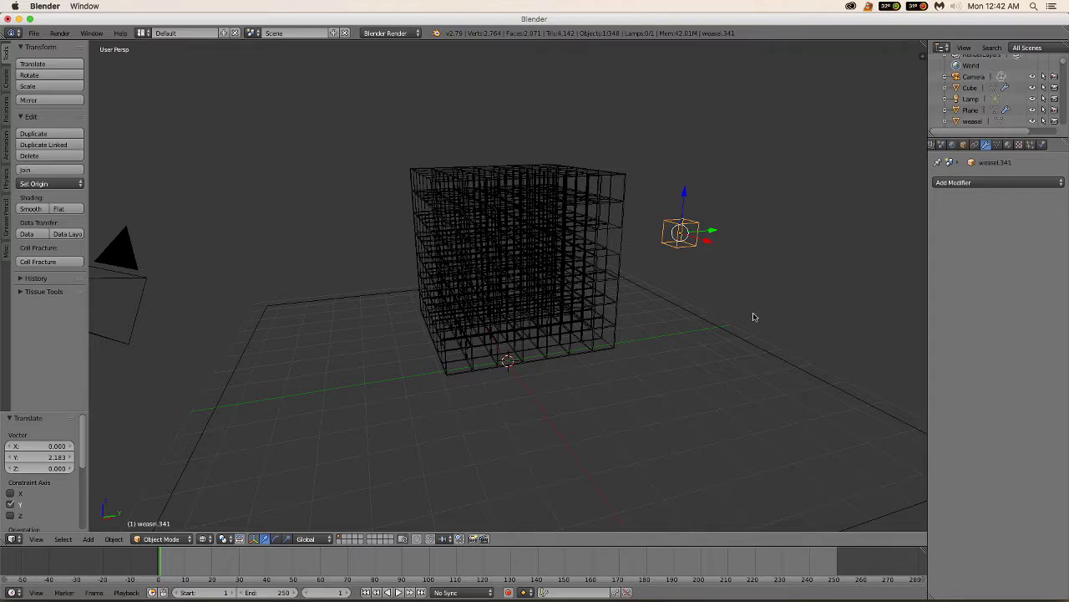
{"action": "key", "text": "ctrl+z"}
{"action": "key", "text": "ctrl+z"}
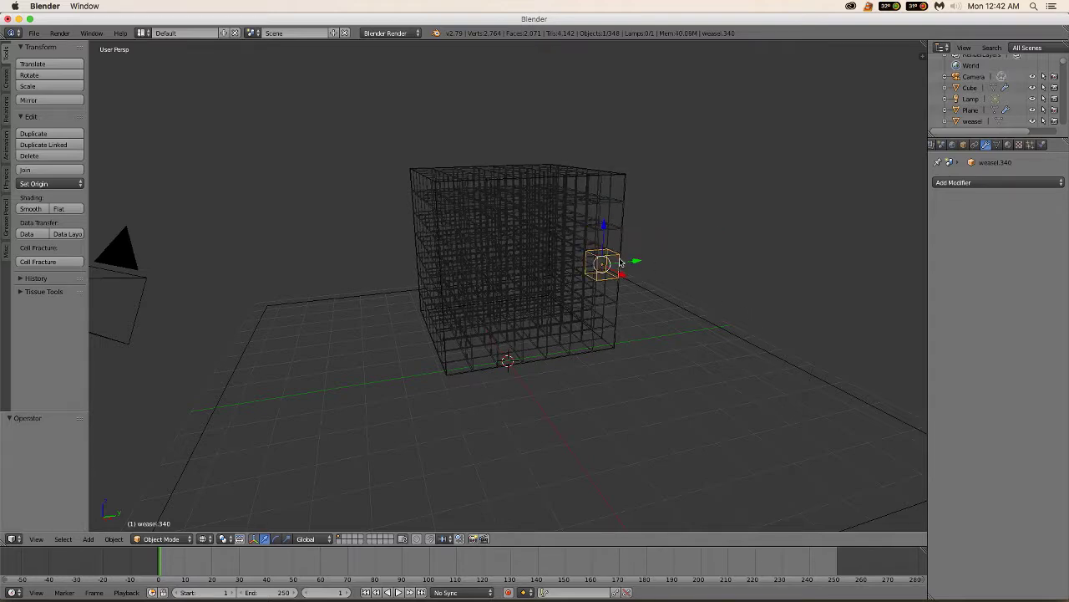
Step: Delete the large emitter cube, keeping only the grid of small cubes
{"action": "right_click", "coordinate": [623, 241]}
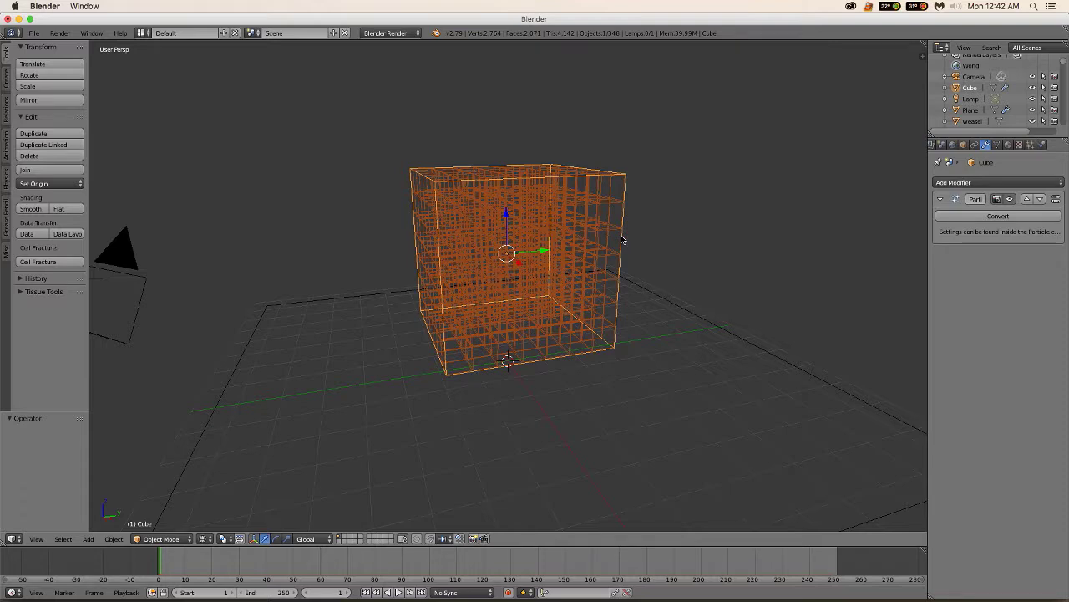
{"action": "key", "text": "x"}
{"action": "left_click", "coordinate": [625, 243]}
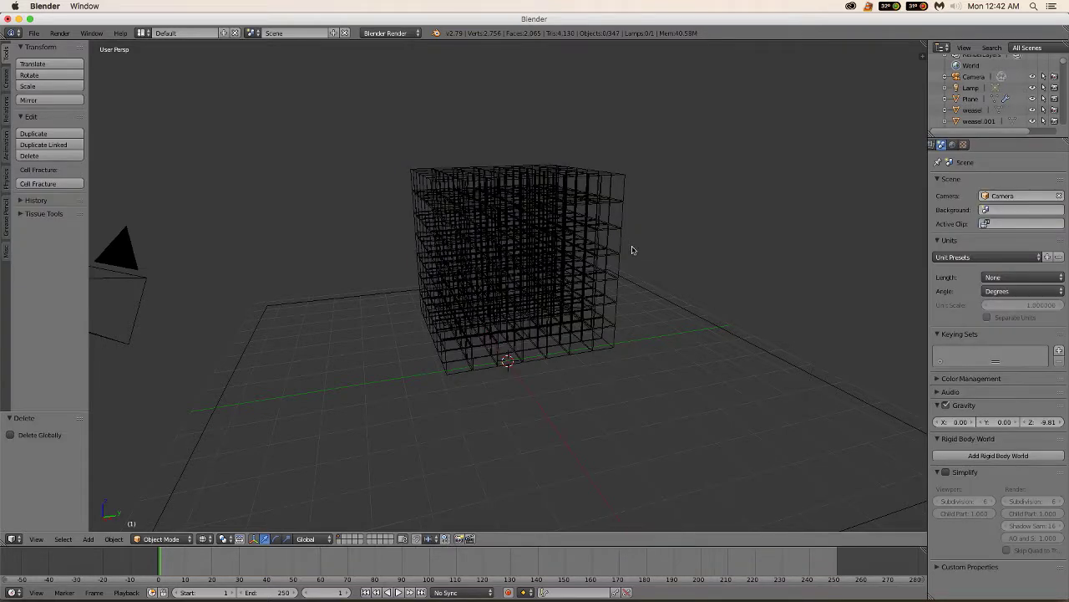
Step: Examine the grid of small cubes and the separate original weasel cube from several angles
{"action": "middle_click_drag", "start_coordinate": [632, 250], "coordinate": [683, 296]}
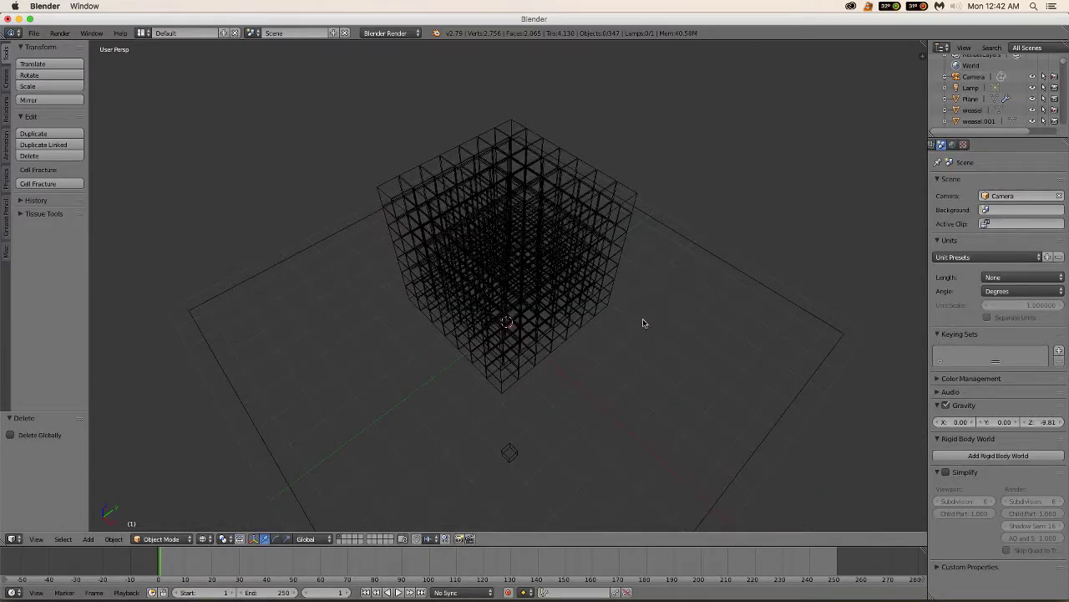
{"action": "right_click", "coordinate": [507, 455]}
{"action": "middle_click_drag", "start_coordinate": [719, 370], "coordinate": [682, 346]}
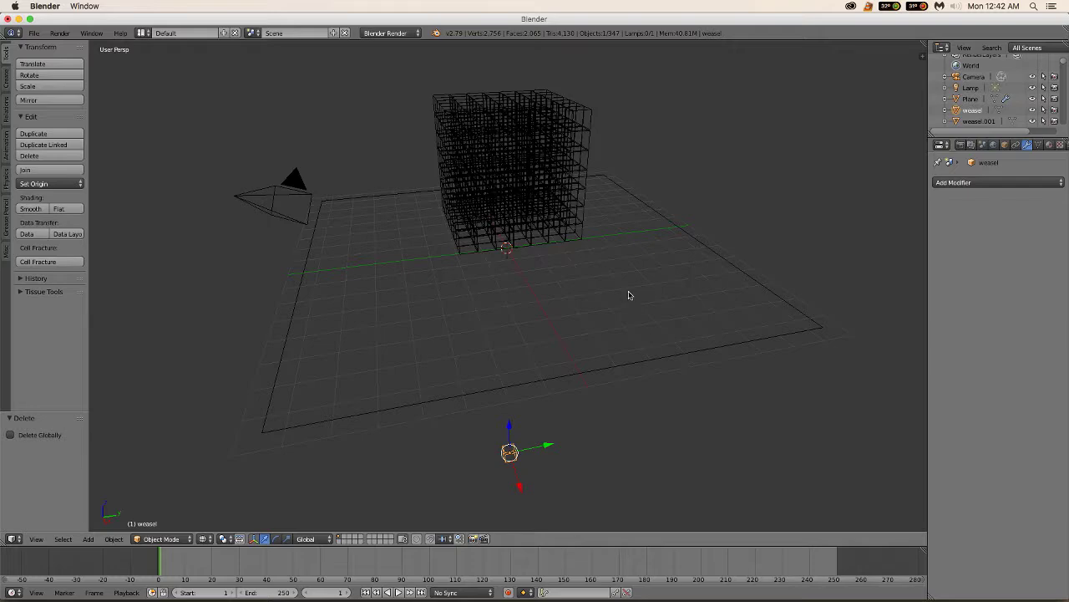
{"action": "middle_click_drag", "start_coordinate": [630, 295], "coordinate": [638, 349]}
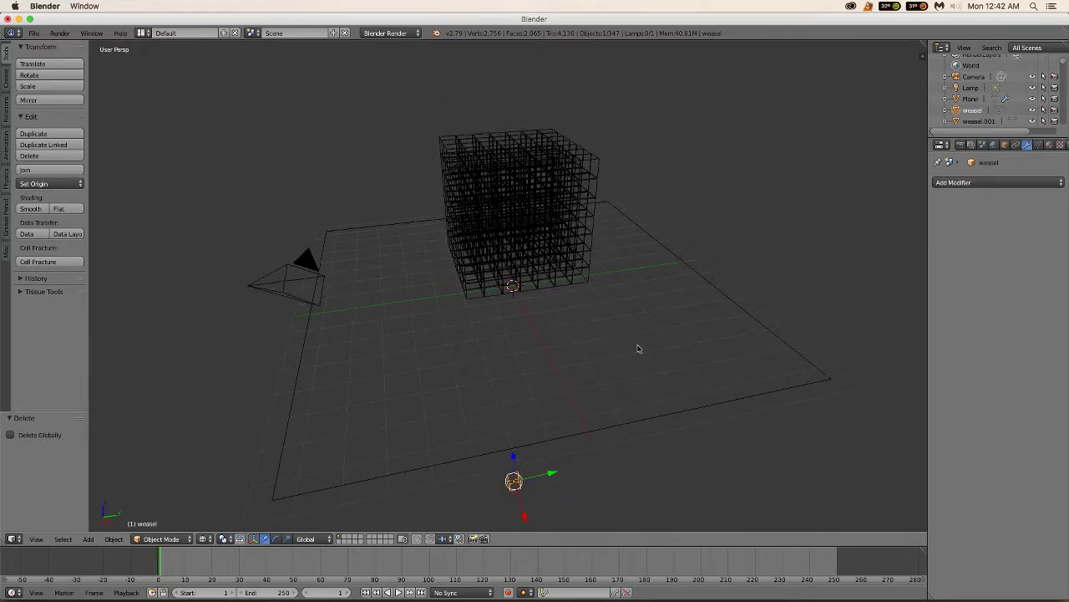
{"action": "scroll", "coordinate": [641, 321], "scroll_direction": "up", "scroll_amount": 2}
{"action": "scroll", "coordinate": [641, 319], "scroll_direction": "up", "scroll_amount": 2}
{"action": "mouse_move", "coordinate": [644, 310]}
{"action": "middle_mouse_down"}
{"action": "mouse_move", "coordinate": [644, 298]}
{"action": "mouse_move", "coordinate": [642, 308]}
{"action": "middle_mouse_up"}
{"action": "scroll", "coordinate": [644, 309], "scroll_direction": "down", "scroll_amount": 2}
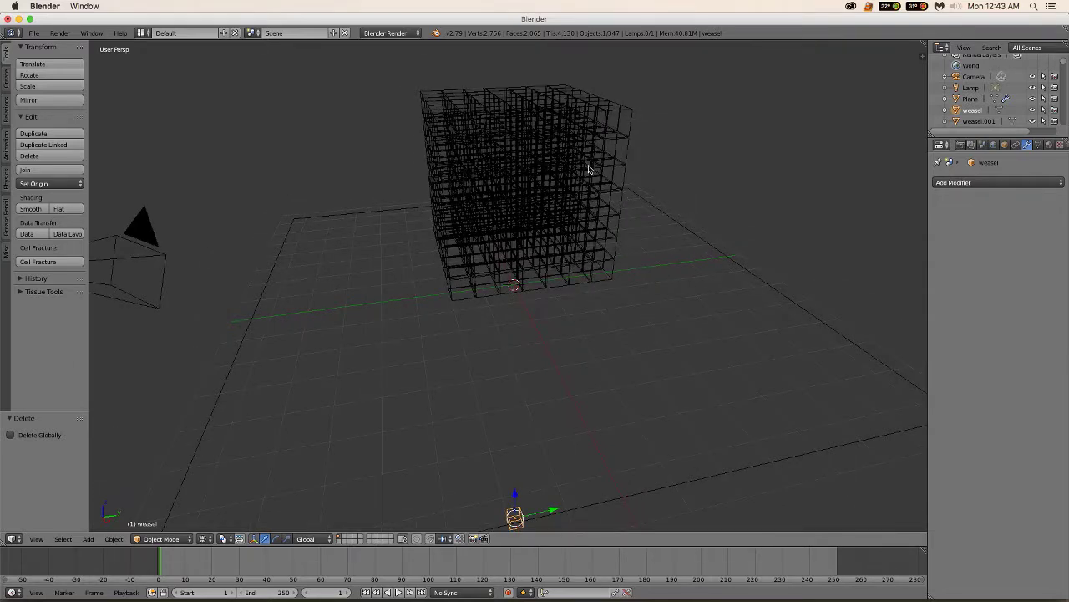
Step: Add an active rigid body to the small cube at the grid's upper corner and play the animation to test it
{"action": "right_click", "coordinate": [621, 124]}
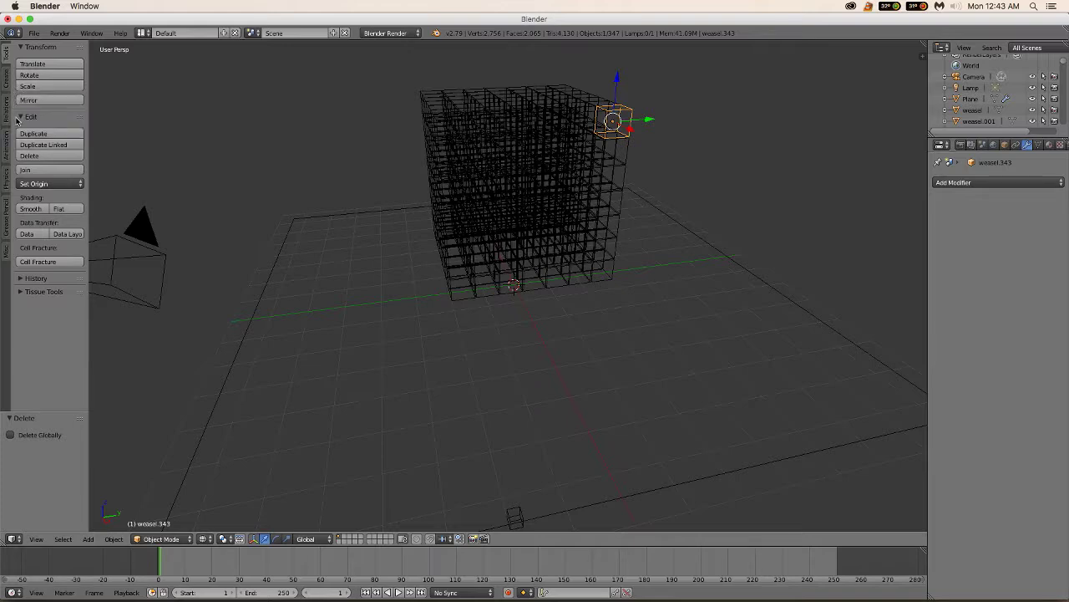
{"action": "left_click", "coordinate": [6, 181]}
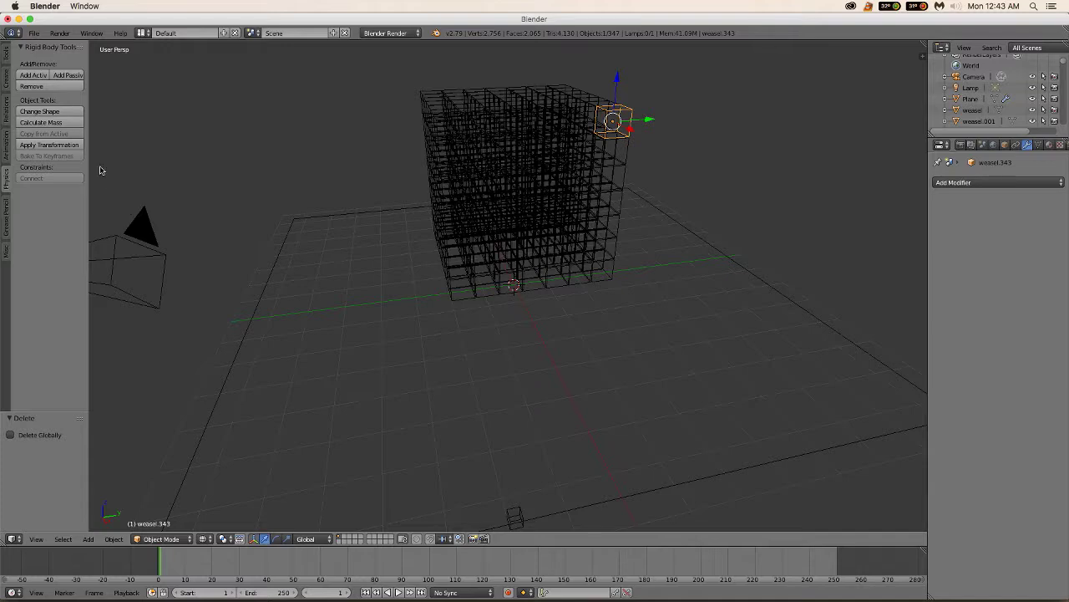
{"action": "left_click", "coordinate": [34, 75]}
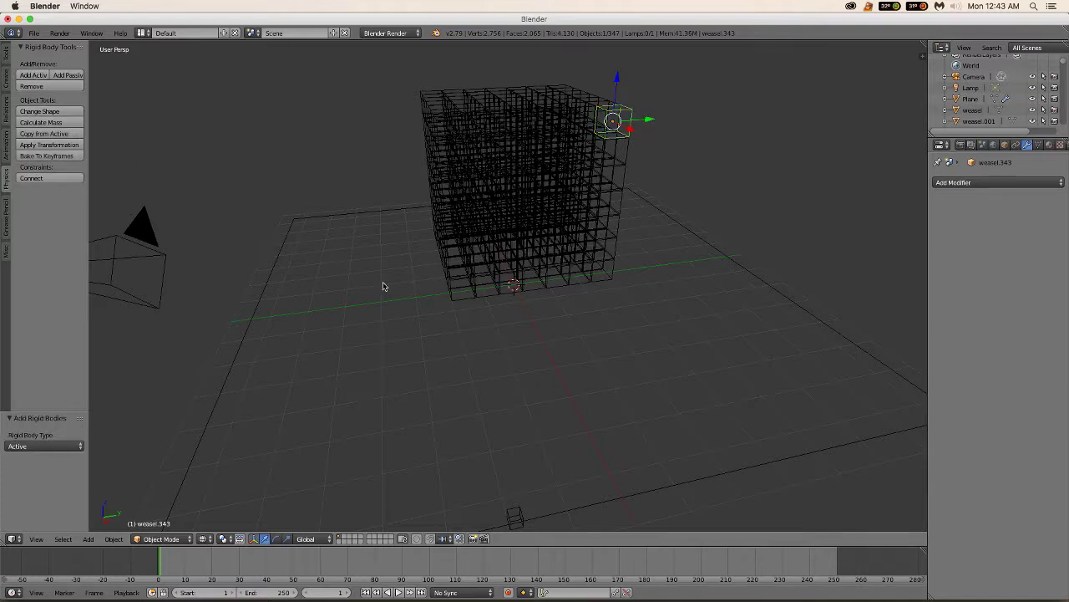
{"action": "key", "text": "ctrl+z"}
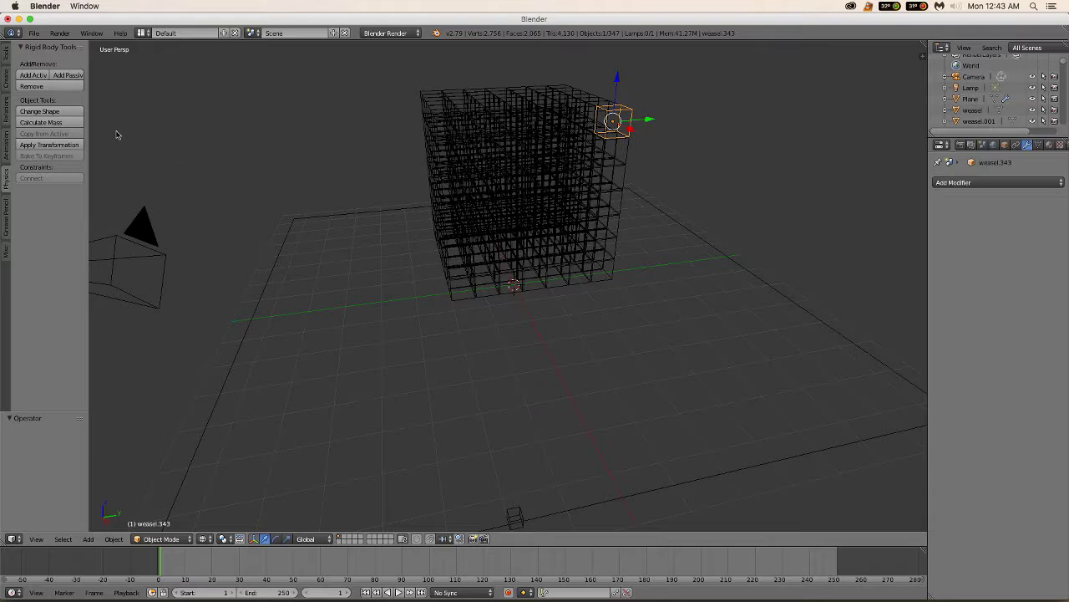
{"action": "left_click", "coordinate": [35, 76]}
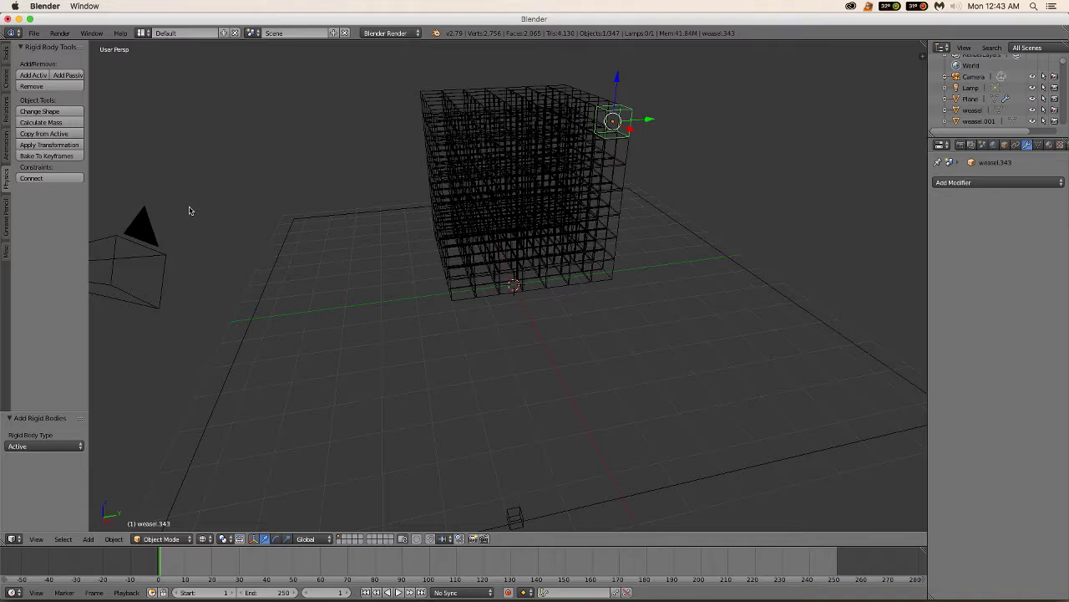
{"action": "key", "text": "alt+a"}
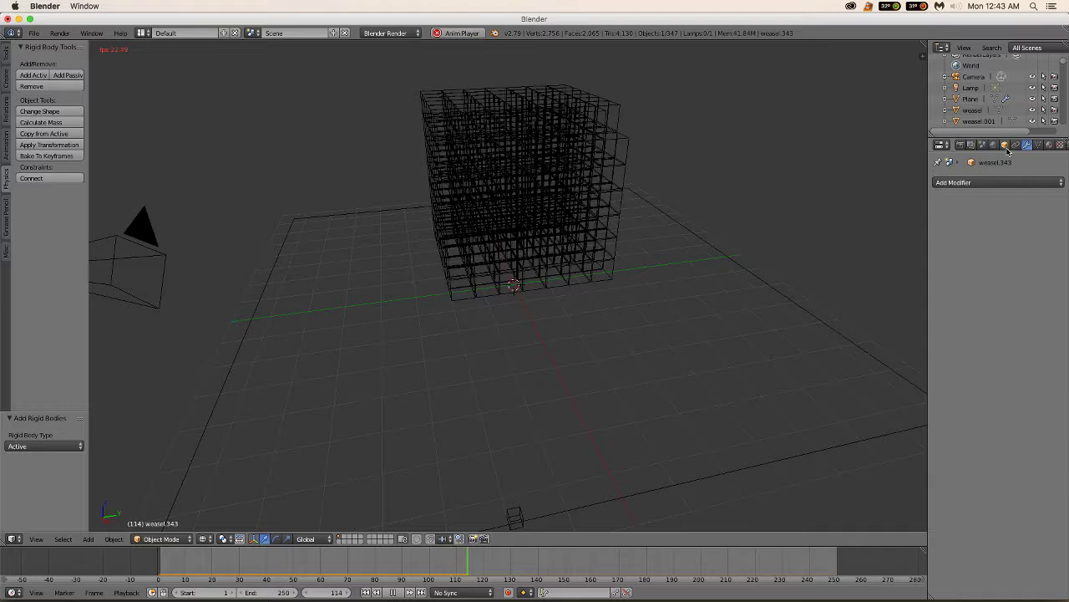
Step: Remove the Collision physics from the ground plane and stop the animation playback
{"action": "scroll", "coordinate": [1008, 148], "scroll_direction": "down", "scroll_amount": 3}
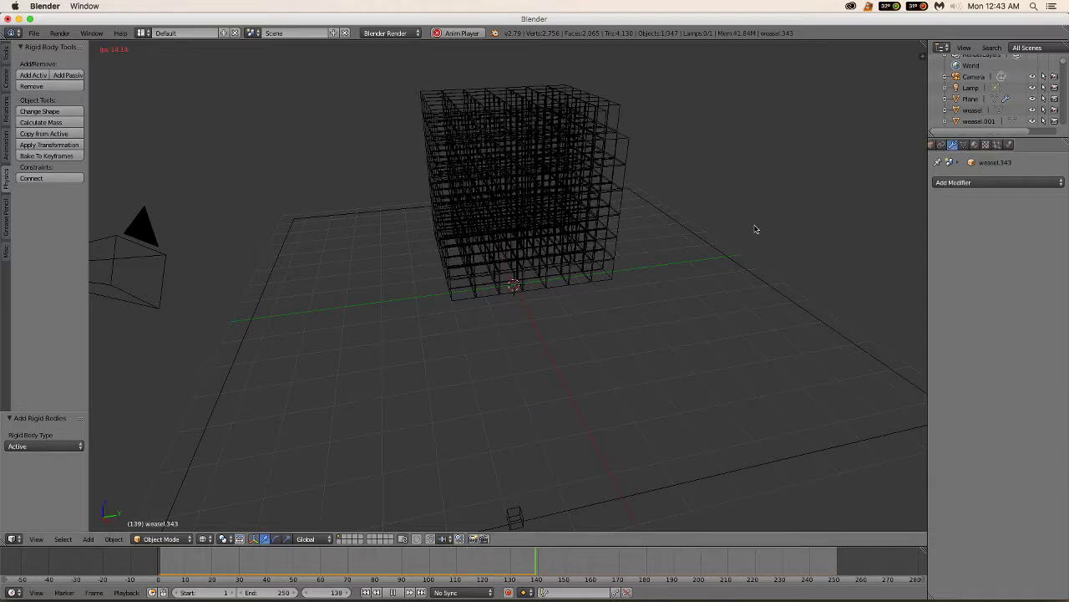
{"action": "right_click", "coordinate": [733, 263]}
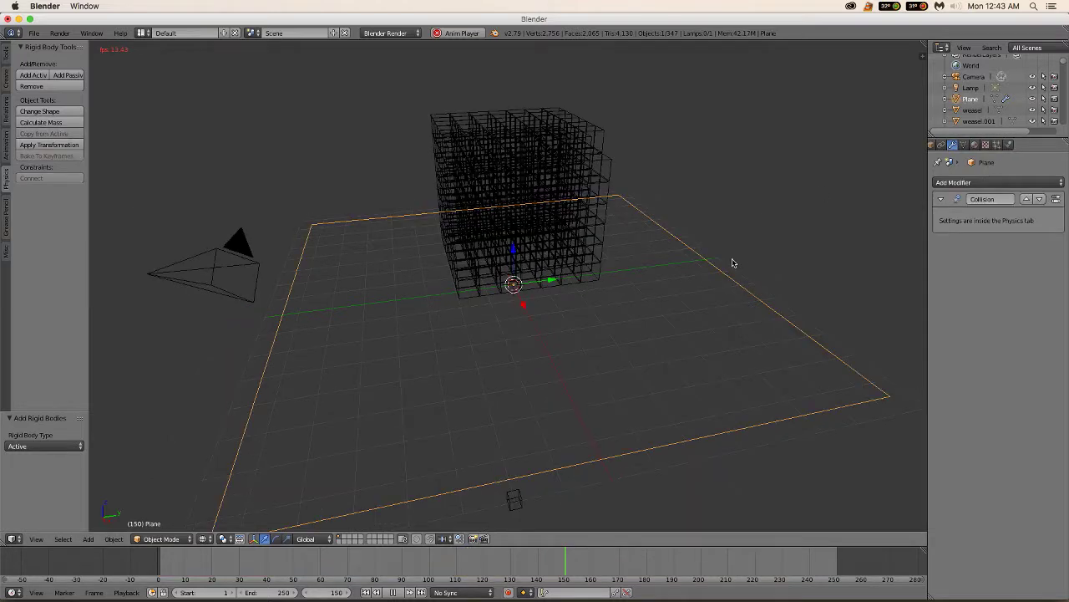
{"action": "left_click", "coordinate": [1009, 145]}
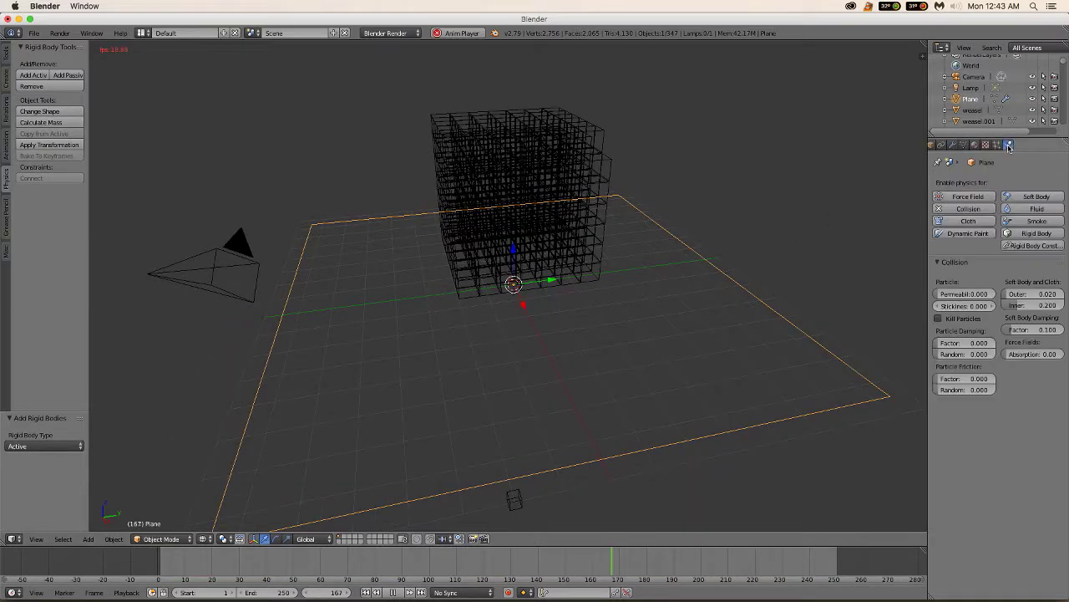
{"action": "left_click", "coordinate": [938, 208]}
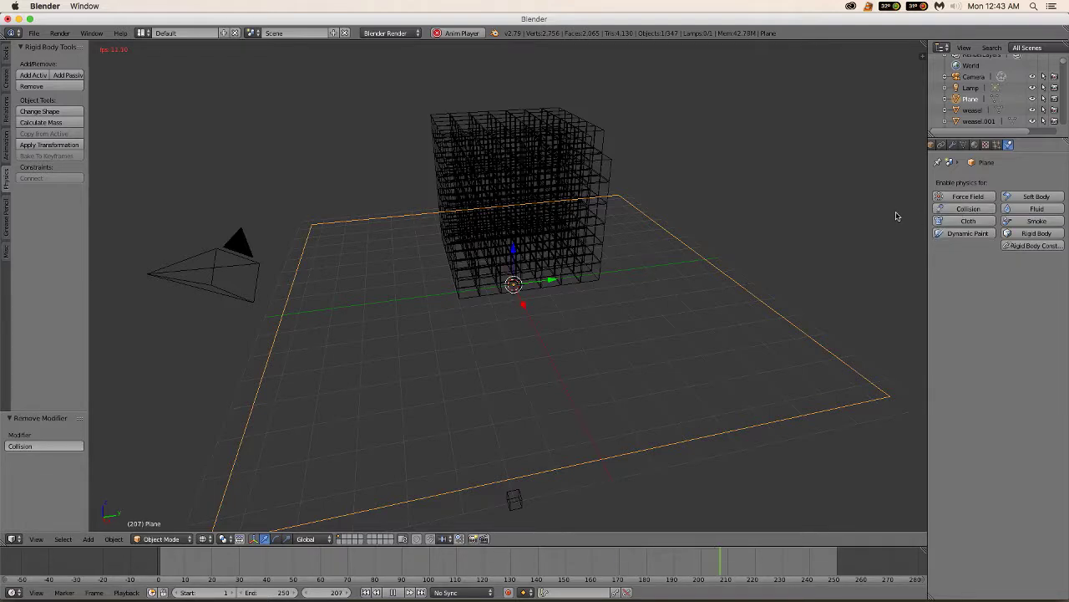
{"action": "scroll", "coordinate": [847, 212], "scroll_direction": "down", "scroll_amount": 2}
{"action": "scroll", "coordinate": [785, 227], "scroll_direction": "up", "scroll_amount": 2}
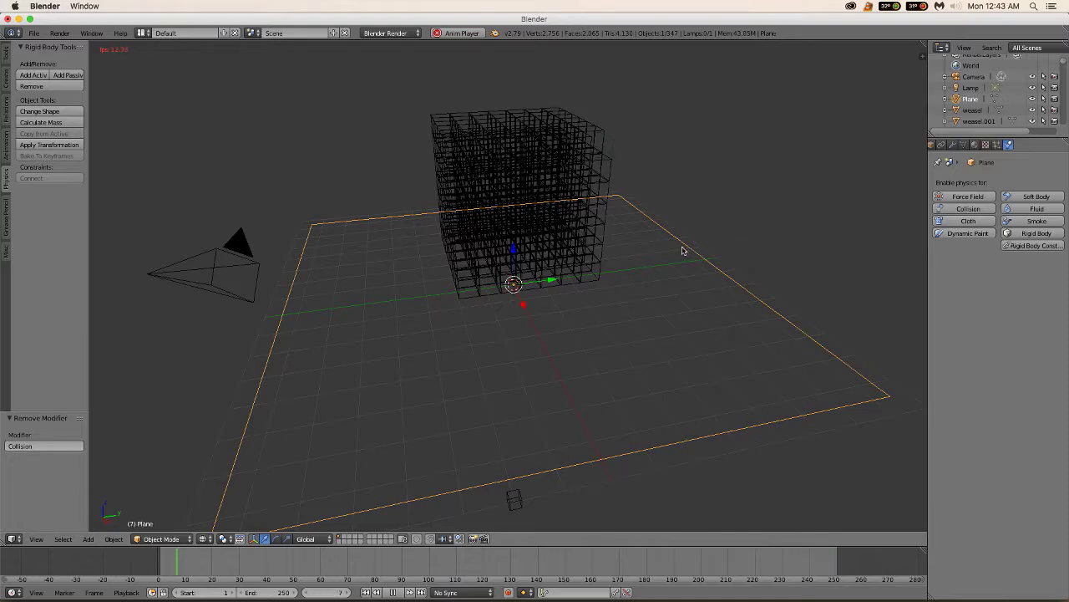
{"action": "key", "text": "alt+a"}
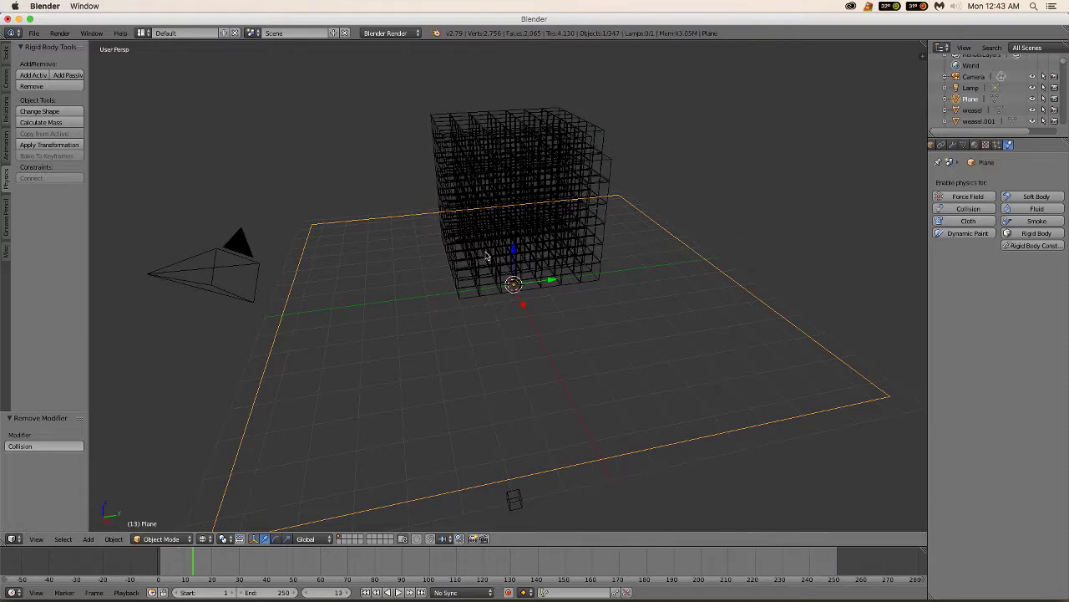
Step: Make the ground plane a passive rigid body and replay the animation from frame 1
{"action": "left_click", "coordinate": [59, 76]}
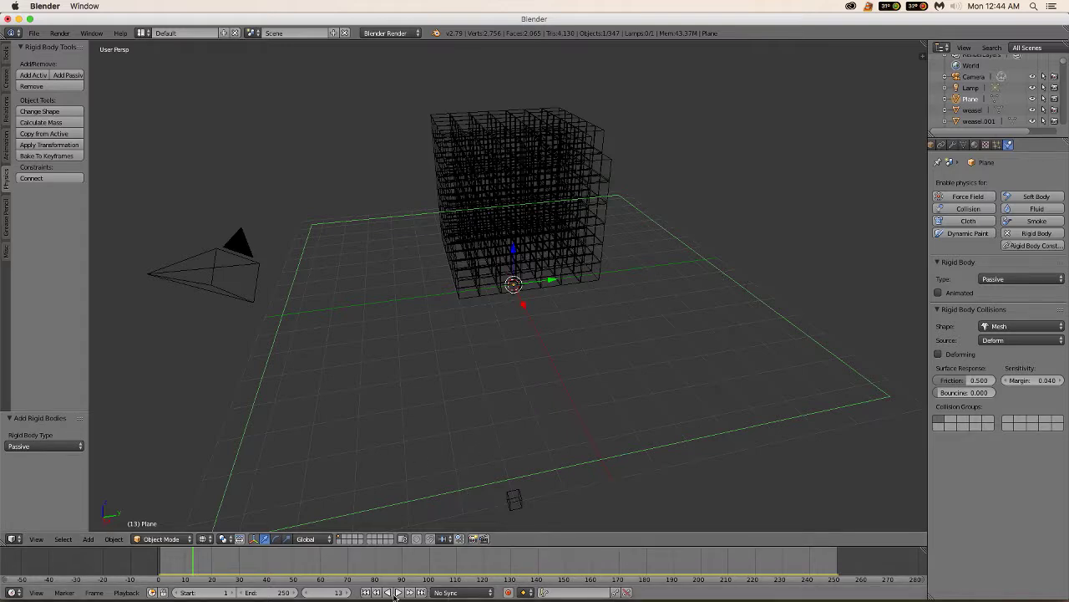
{"action": "left_click", "coordinate": [365, 592]}
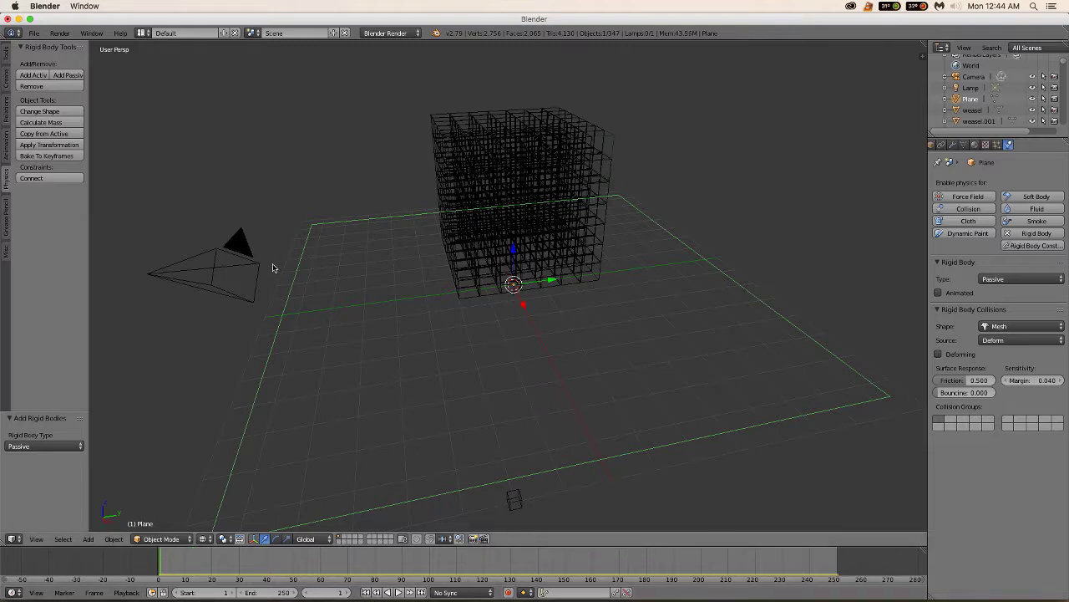
{"action": "key", "text": "alt+a"}
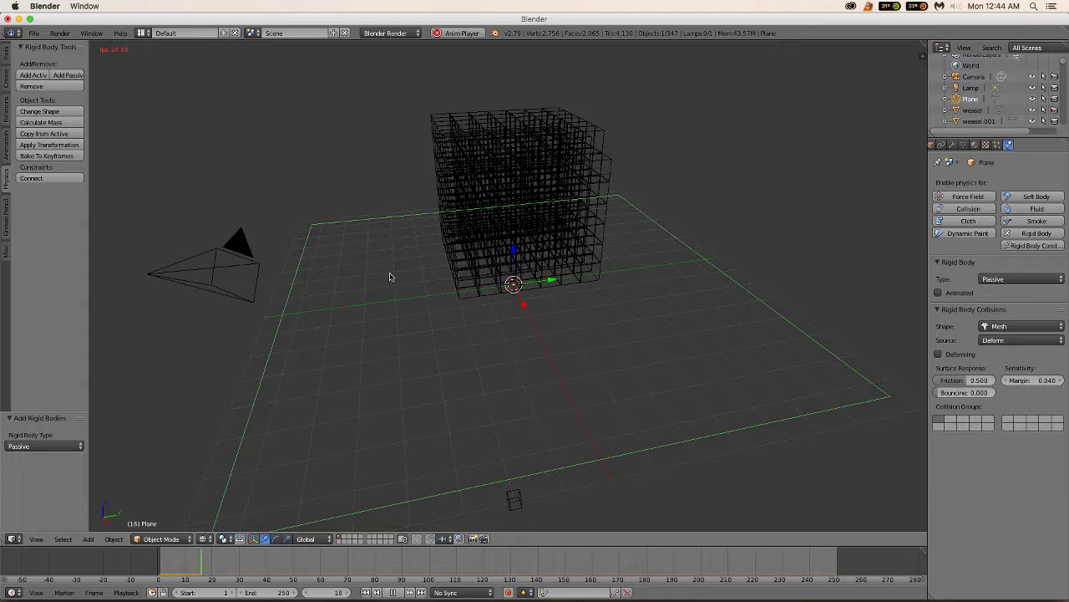
Step: Select the falling small cube and set the animation's end frame to 100
{"action": "right_click", "coordinate": [578, 304]}
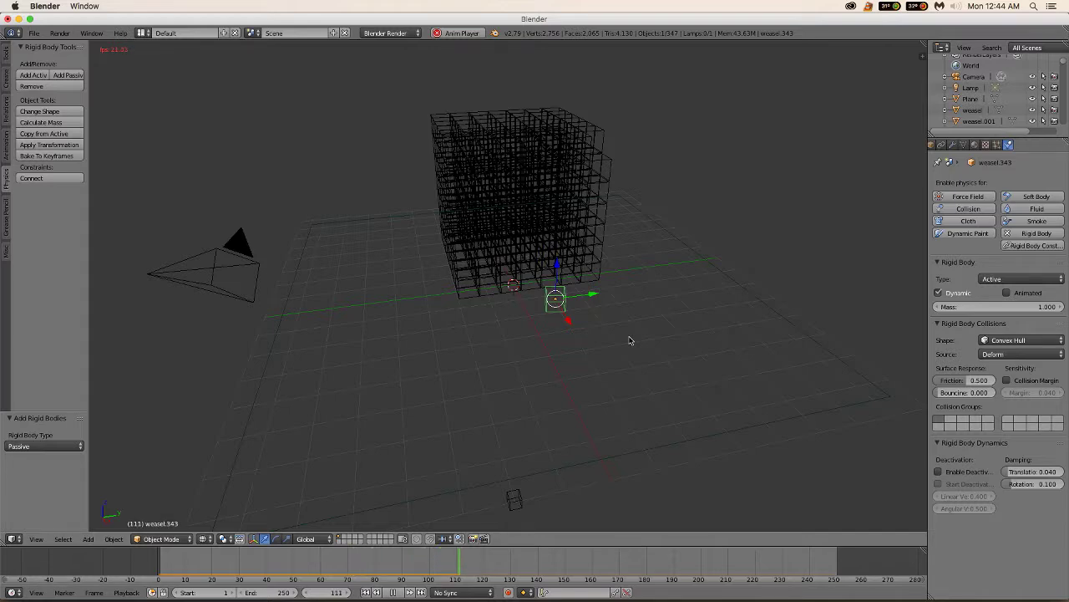
{"action": "left_click", "coordinate": [278, 592]}
{"action": "type", "text": "100"}
{"action": "key", "text": "Return"}
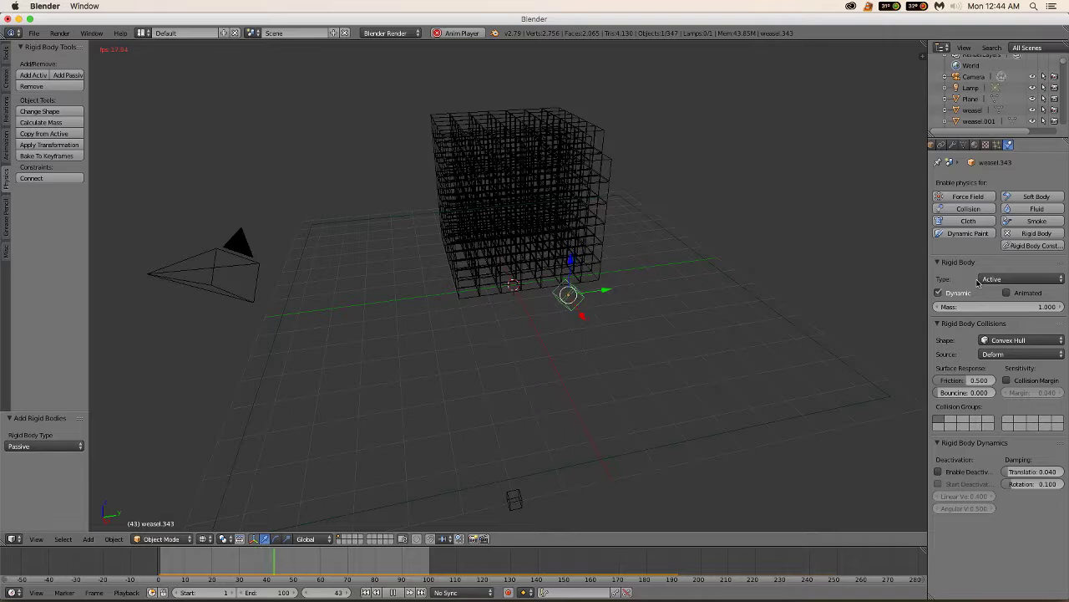
Step: Set the small cube's rigid body collision shape to Box and stop the playback
{"action": "left_click", "coordinate": [1059, 340]}
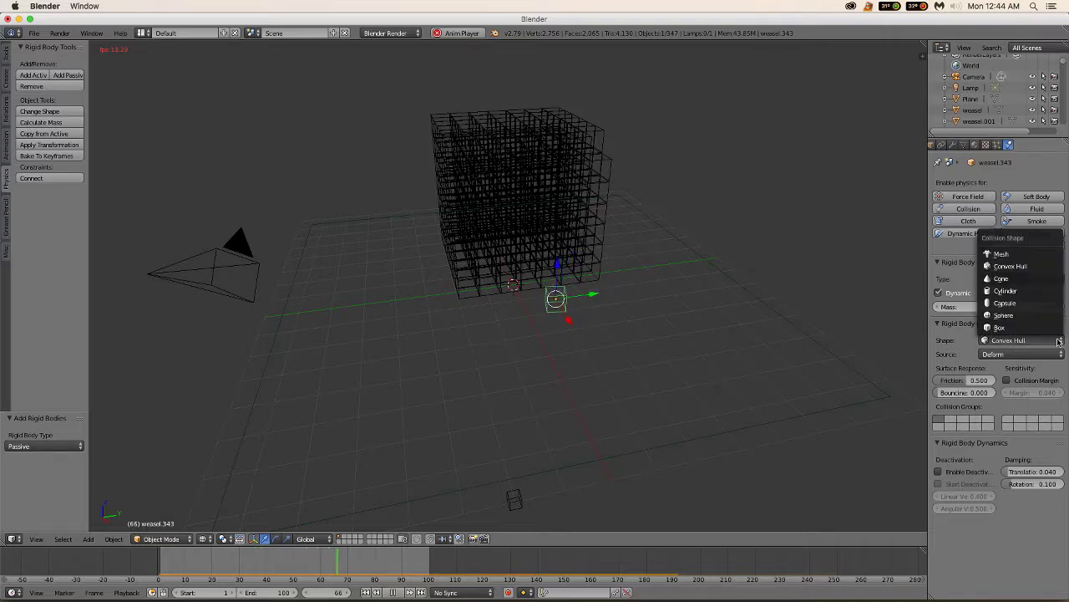
{"action": "left_click", "coordinate": [1051, 327]}
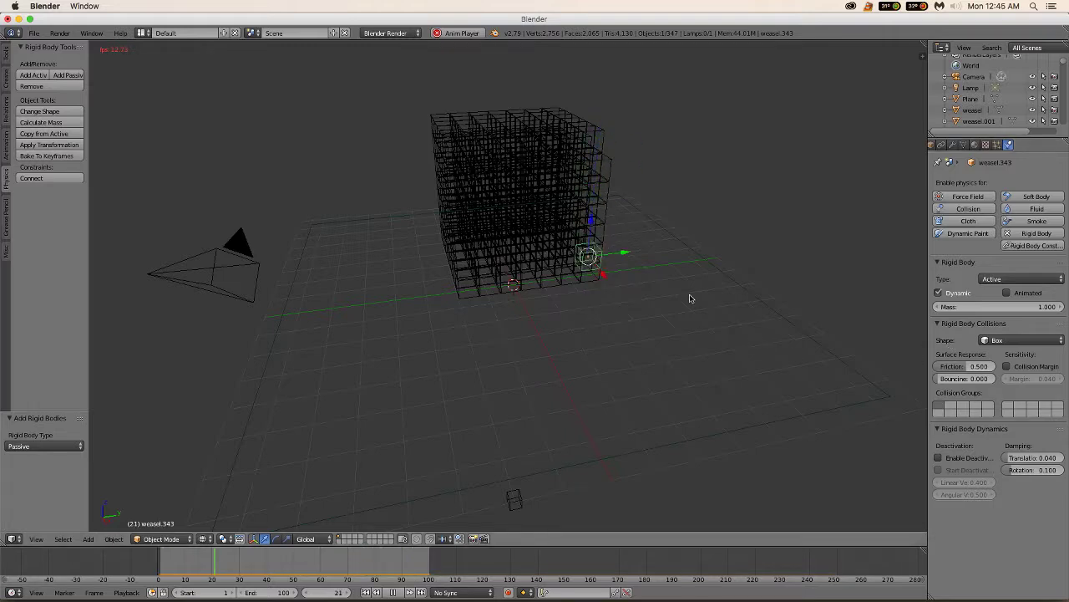
{"action": "key", "text": "Escape"}
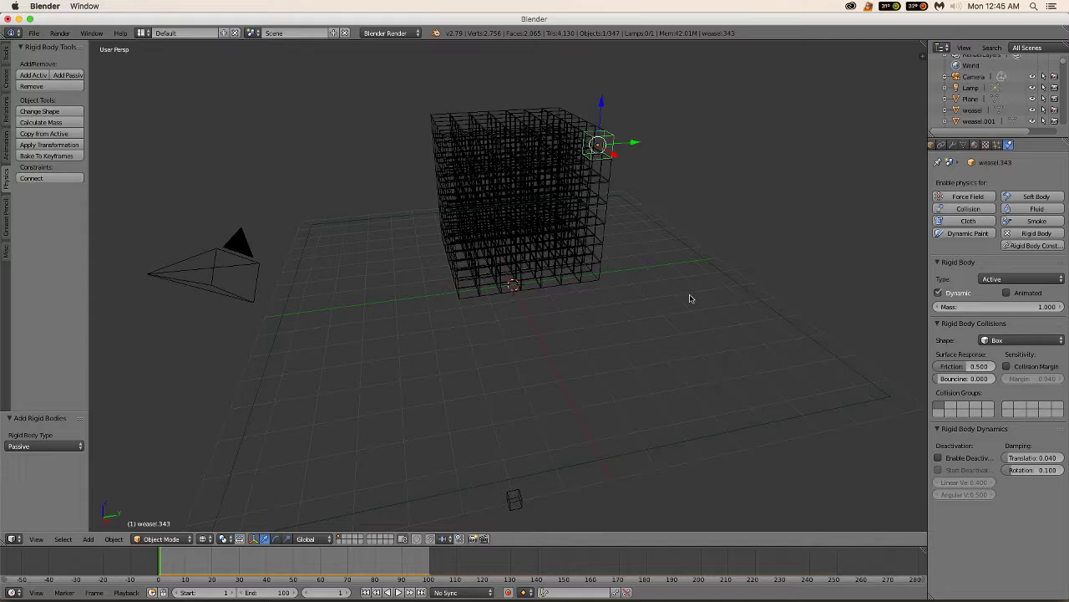
Step: Select all the cubes in the grid and copy the active cube's rigid body settings to them
{"action": "middle_click_drag", "start_coordinate": [658, 292], "coordinate": [635, 246]}
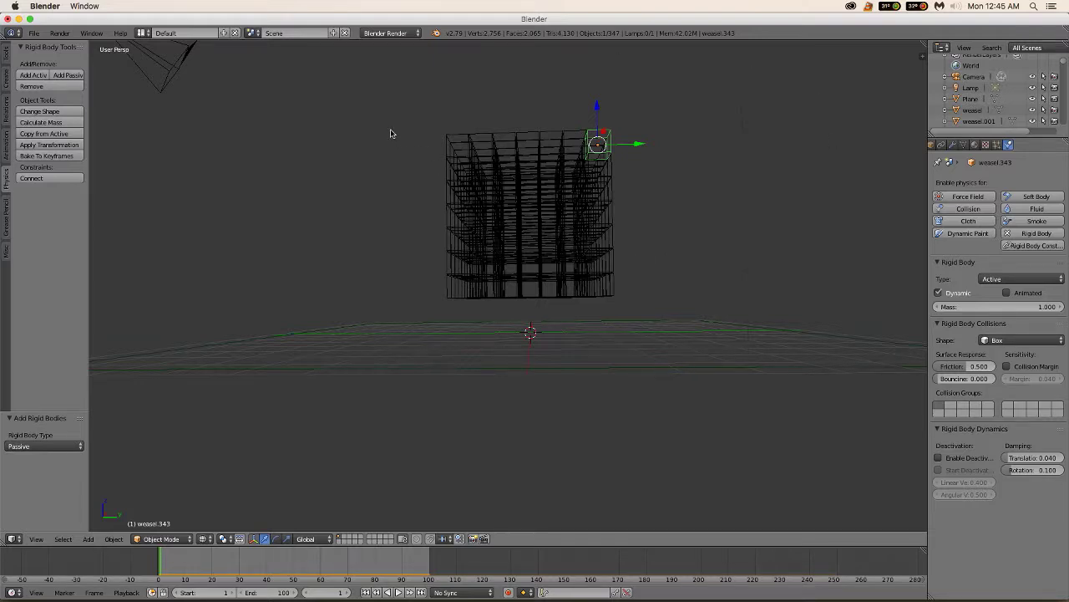
{"action": "key", "text": "b"}
{"action": "left_click_drag", "start_coordinate": [403, 103], "coordinate": [635, 311]}
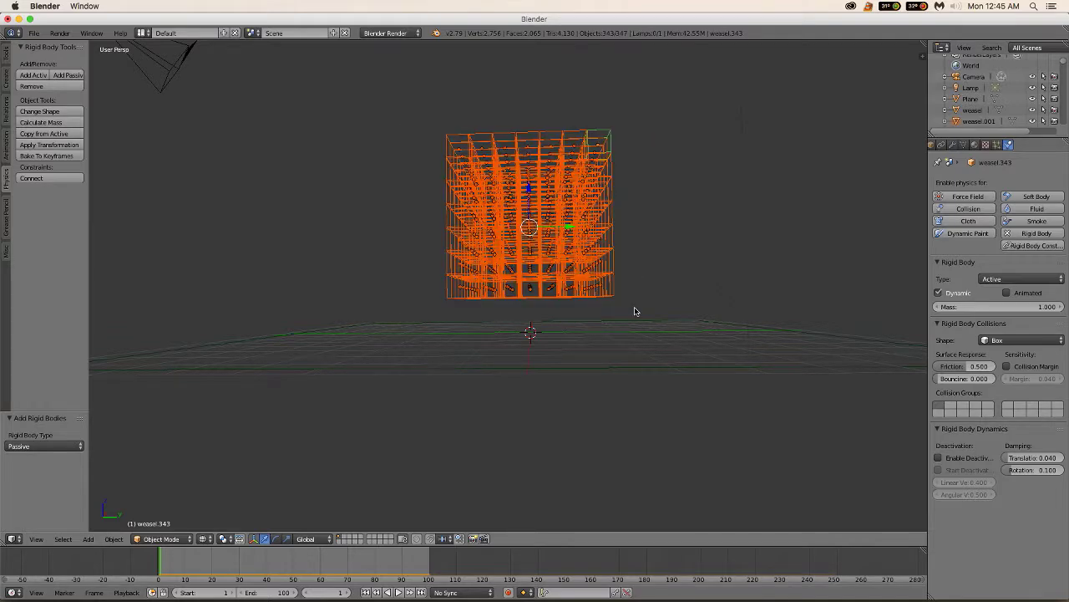
{"action": "middle_click_drag", "start_coordinate": [636, 249], "coordinate": [661, 291]}
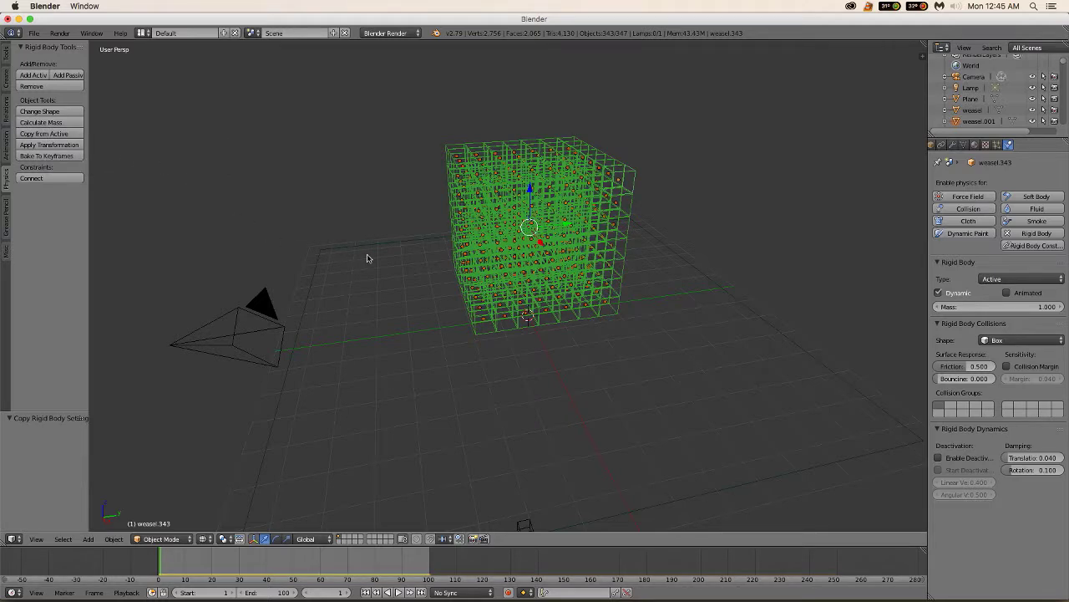
Step: Play the rigid body simulation of the whole grid to check how the cubes fall, and stop it
{"action": "mouse_move", "coordinate": [401, 264]}
{"action": "middle_mouse_down"}
{"action": "mouse_move", "coordinate": [401, 239]}
{"action": "mouse_move", "coordinate": [416, 234]}
{"action": "mouse_move", "coordinate": [422, 255]}
{"action": "mouse_move", "coordinate": [407, 268]}
{"action": "middle_mouse_up"}
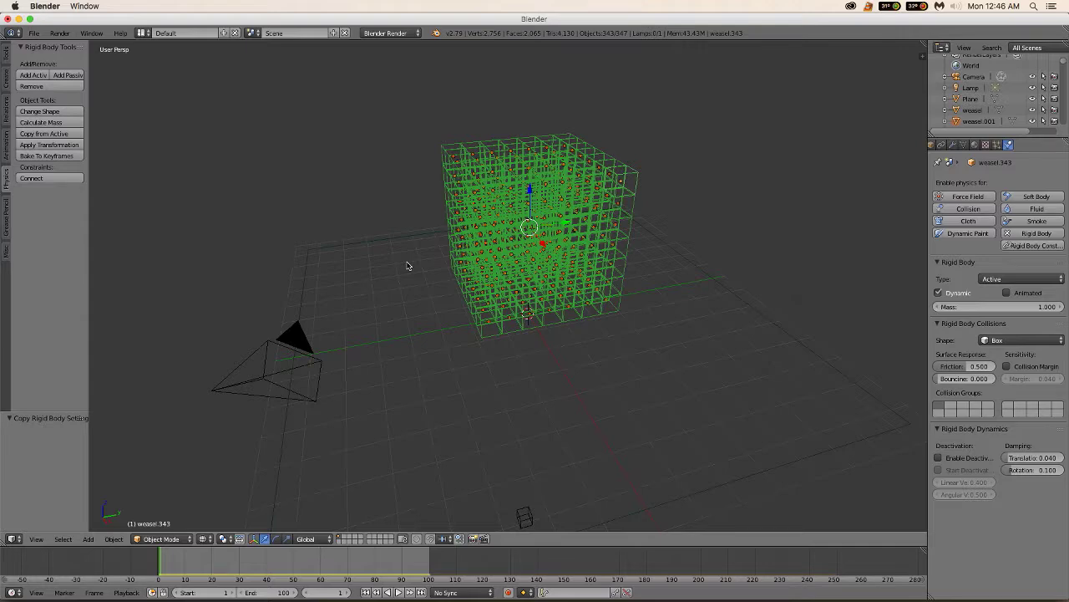
{"action": "key", "text": "alt+a"}
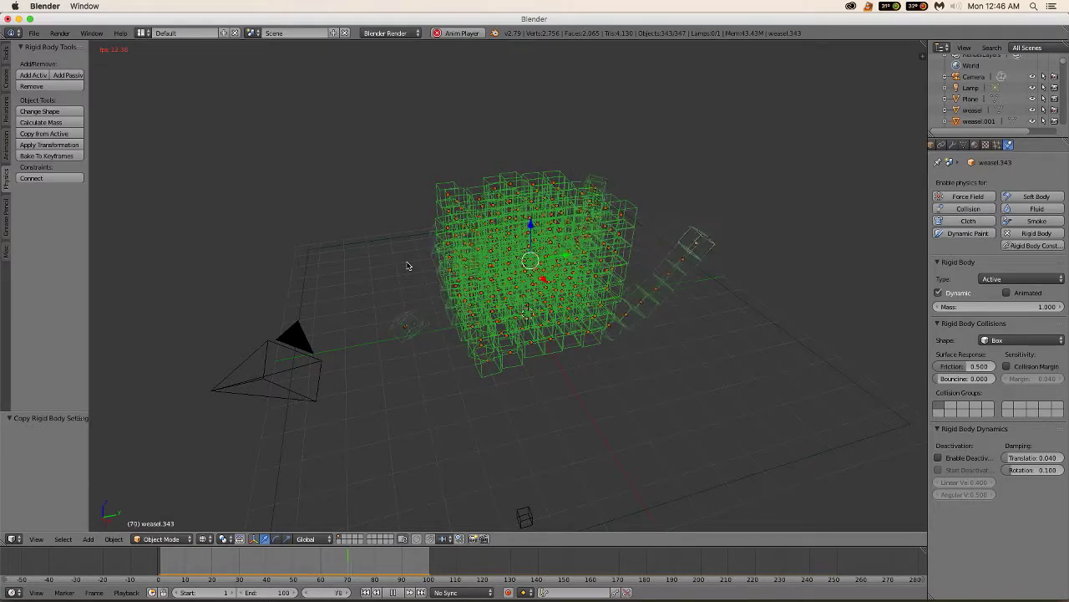
{"action": "key", "text": "Escape"}
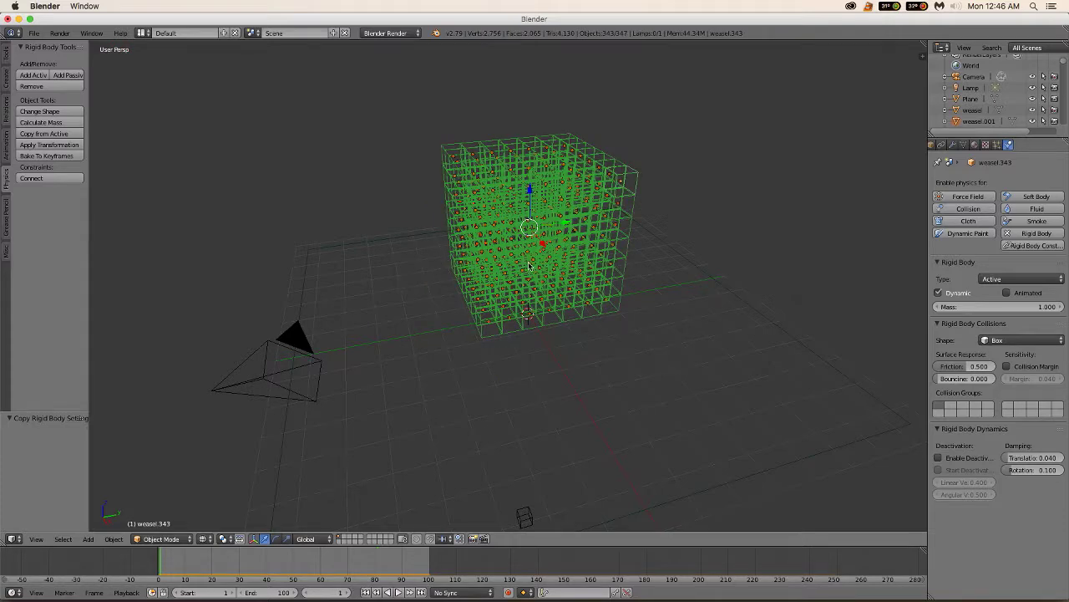
Step: Raise the whole grid of cubes above the ground plane by about 1.444 along Z
{"action": "middle_click_drag", "start_coordinate": [529, 266], "coordinate": [535, 197]}
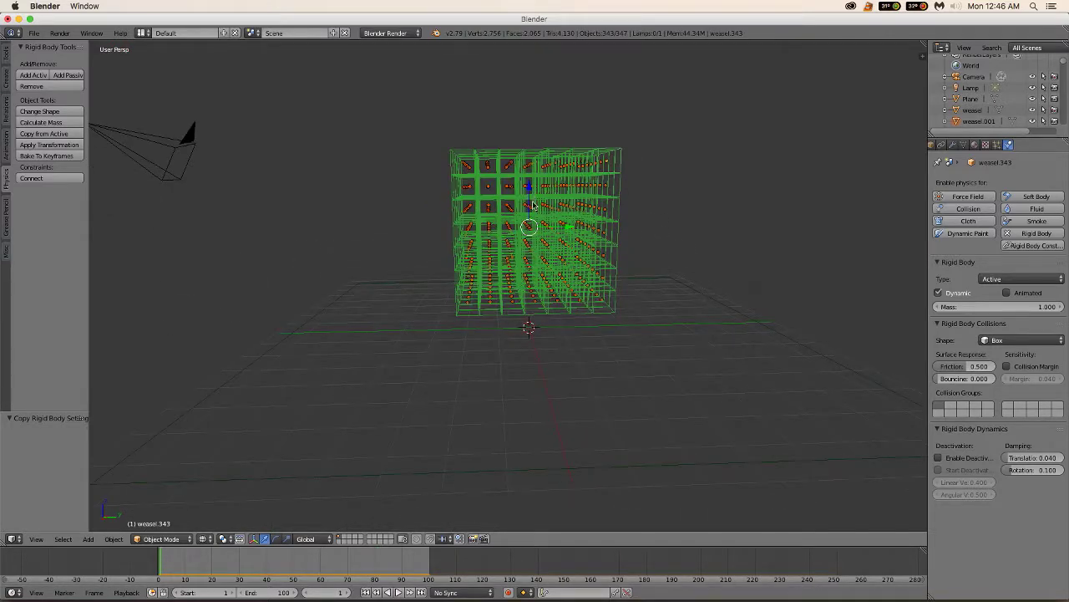
{"action": "key", "text": "g"}
{"action": "key", "text": "z"}
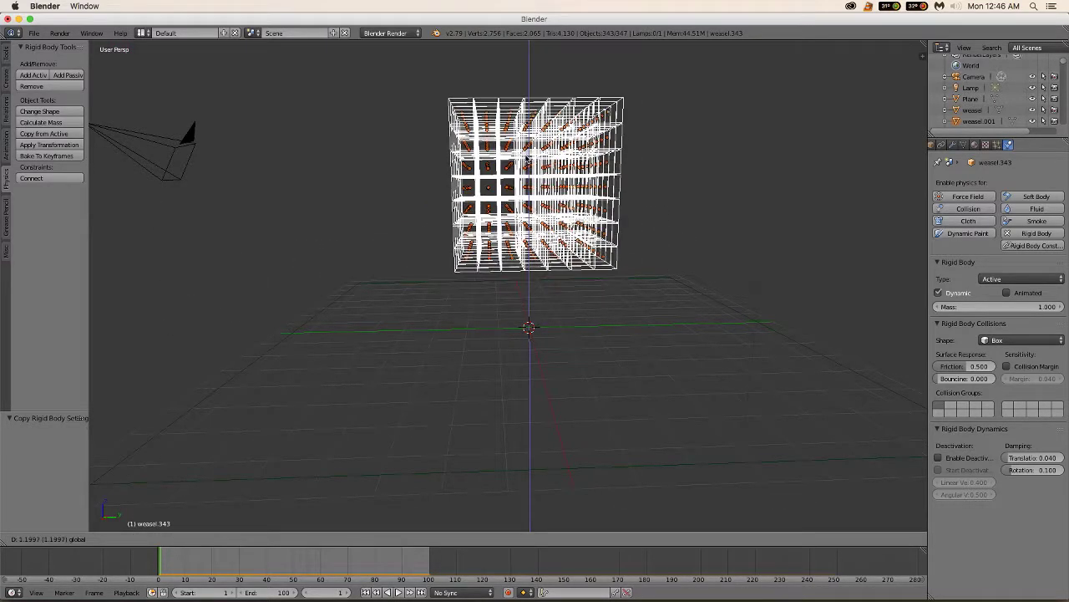
{"action": "key", "text": "Return"}
Step: Play the simulation of the raised grid, switch the viewport to solid shading, and stop the playback
{"action": "middle_click_drag", "start_coordinate": [643, 255], "coordinate": [661, 292]}
{"action": "key", "text": "alt+a"}
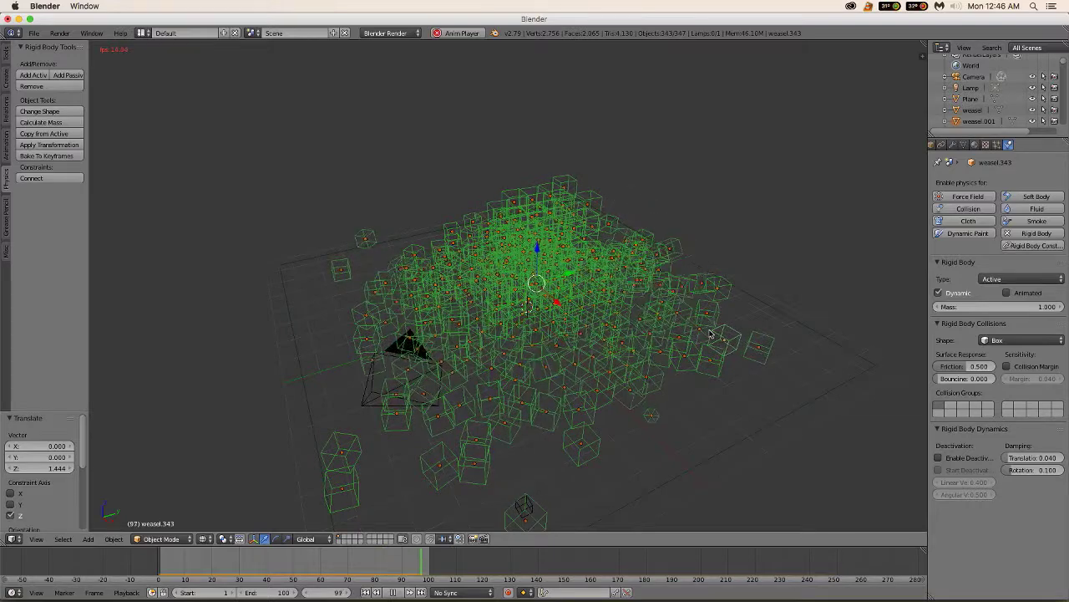
{"action": "key", "text": "z"}
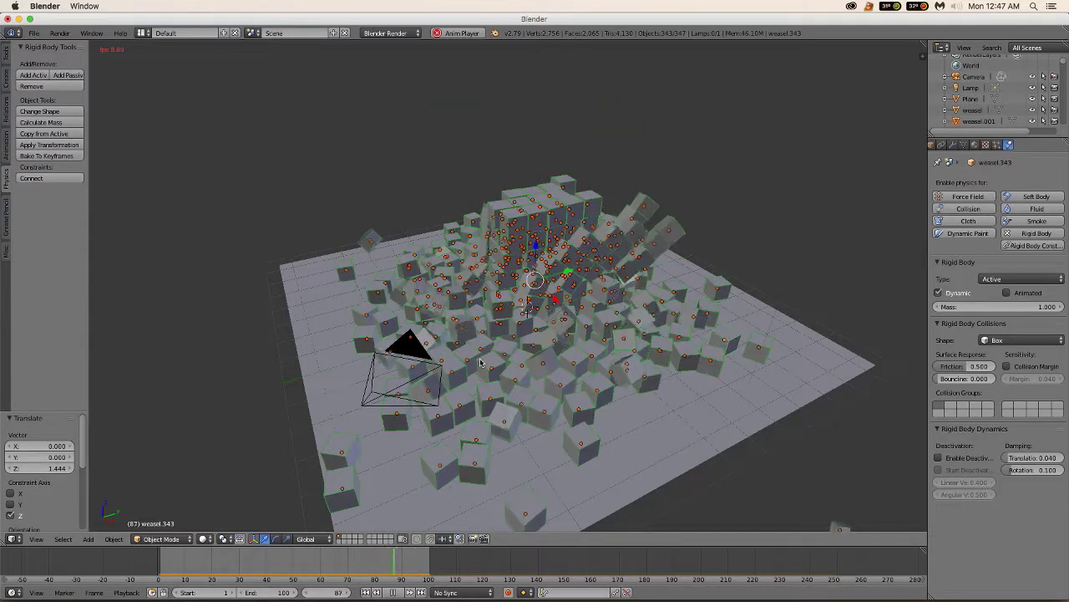
{"action": "key", "text": "alt+a"}
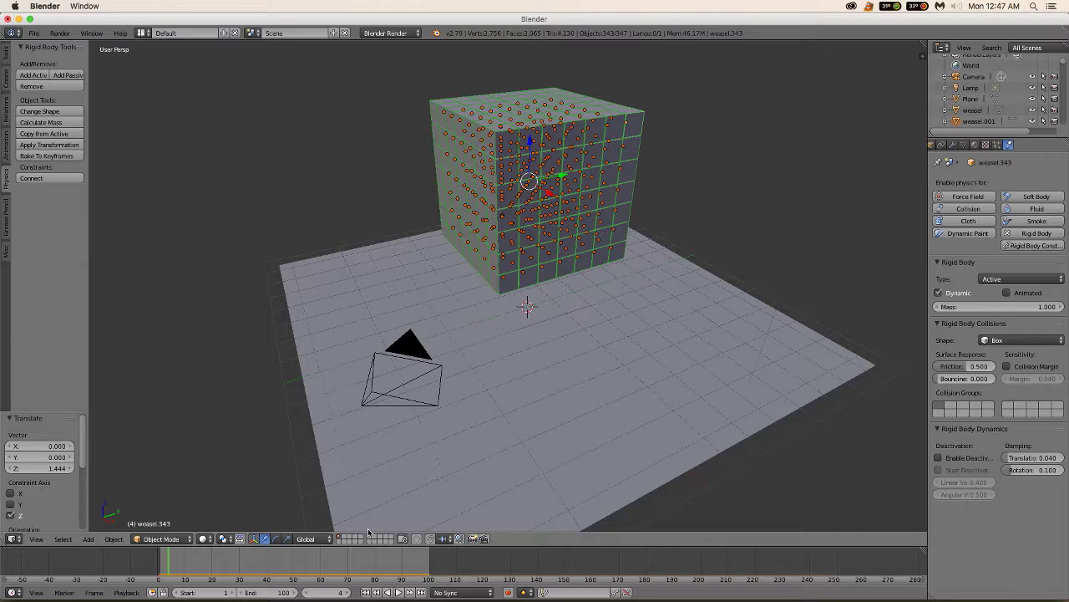
Step: Go to frame 77, render a test image of the collapsing cubes, and close the render
{"action": "left_click", "coordinate": [366, 564]}
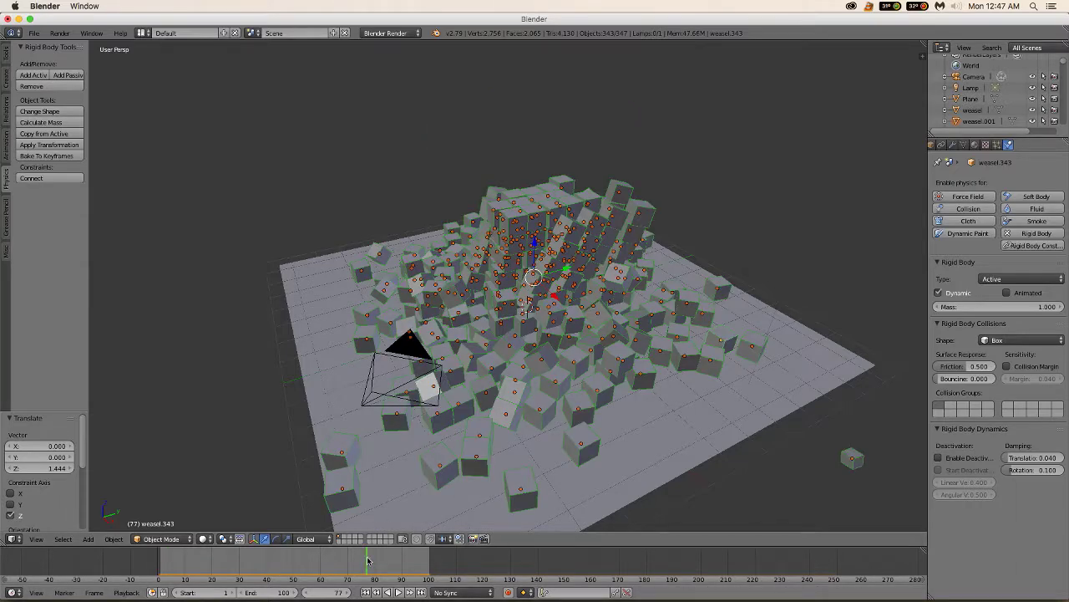
{"action": "key", "text": "F12"}
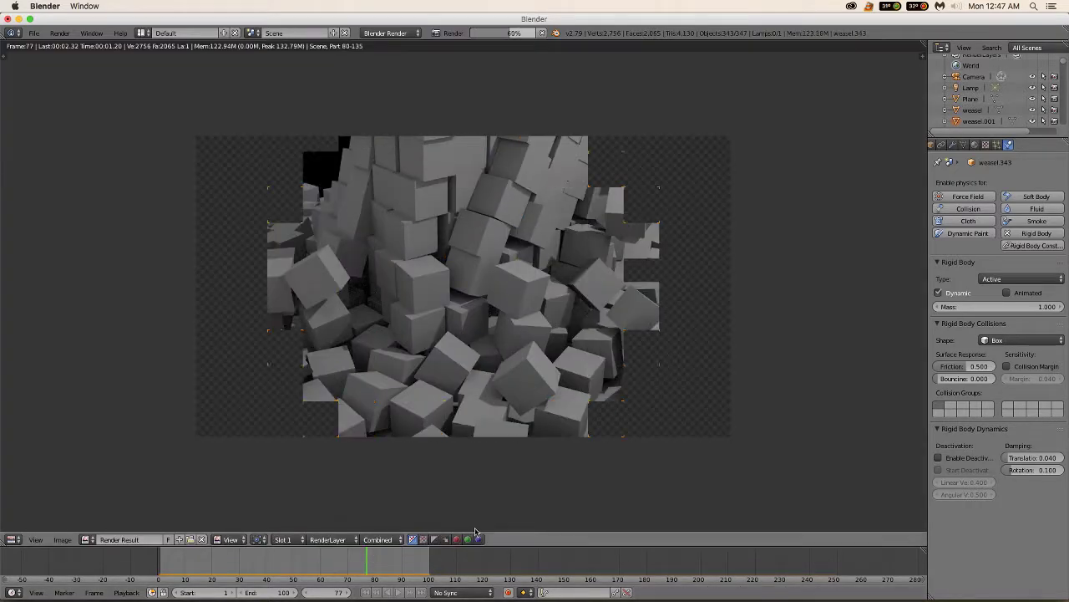
{"action": "key", "text": "Escape"}
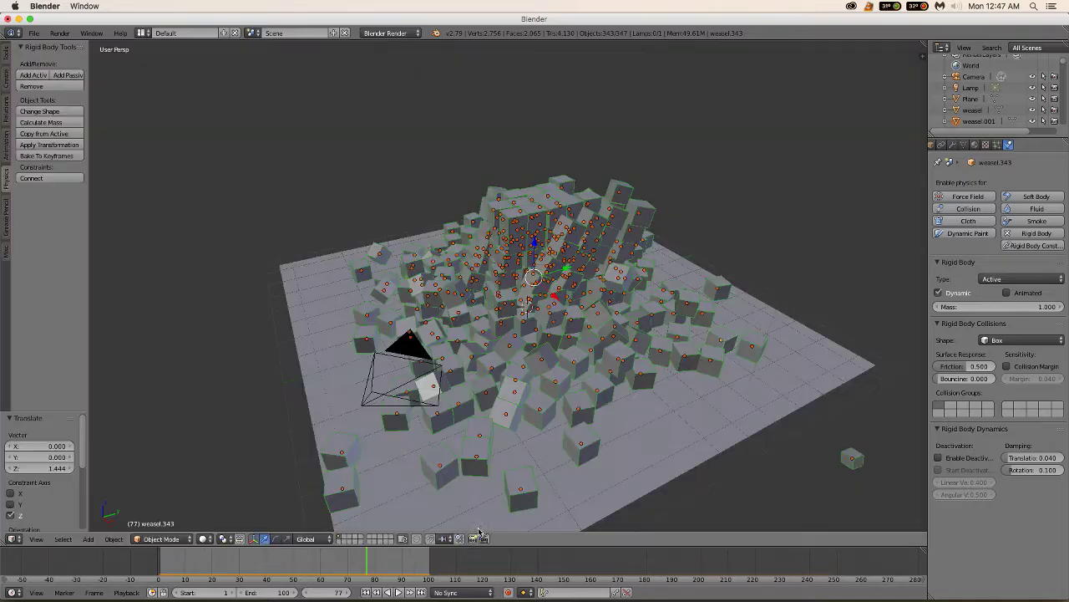
Step: Move the camera back about 9.185 along its local Z axis in camera view, and render frame 77 to check the framing
{"action": "right_click", "coordinate": [409, 355]}
{"action": "scroll", "coordinate": [418, 358], "scroll_direction": "up", "scroll_amount": 5}
{"action": "scroll", "coordinate": [434, 364], "scroll_direction": "down", "scroll_amount": 8}
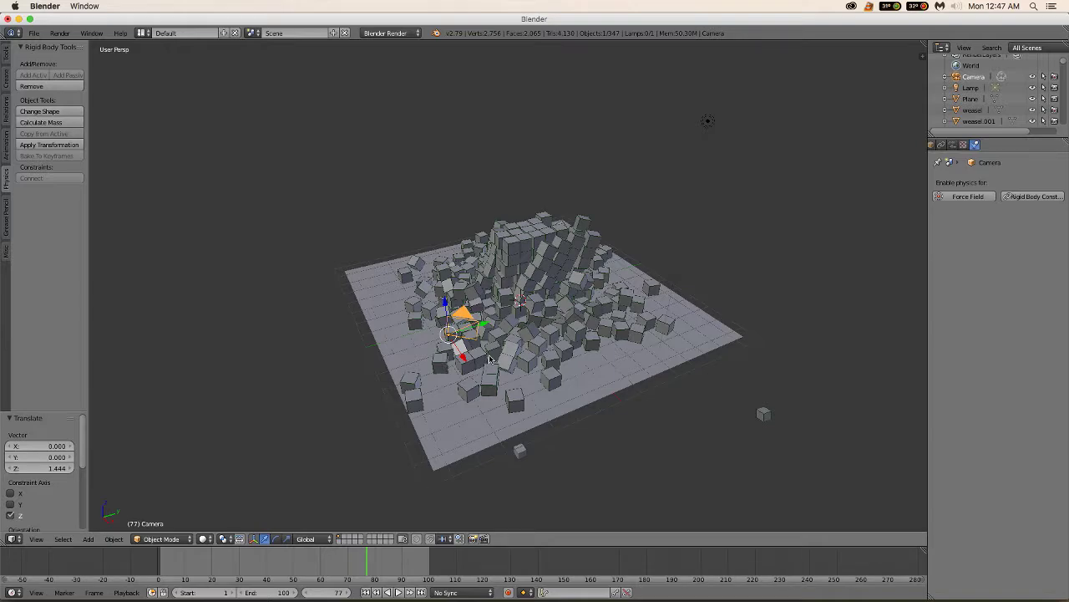
{"action": "key", "text": "KP_0"}
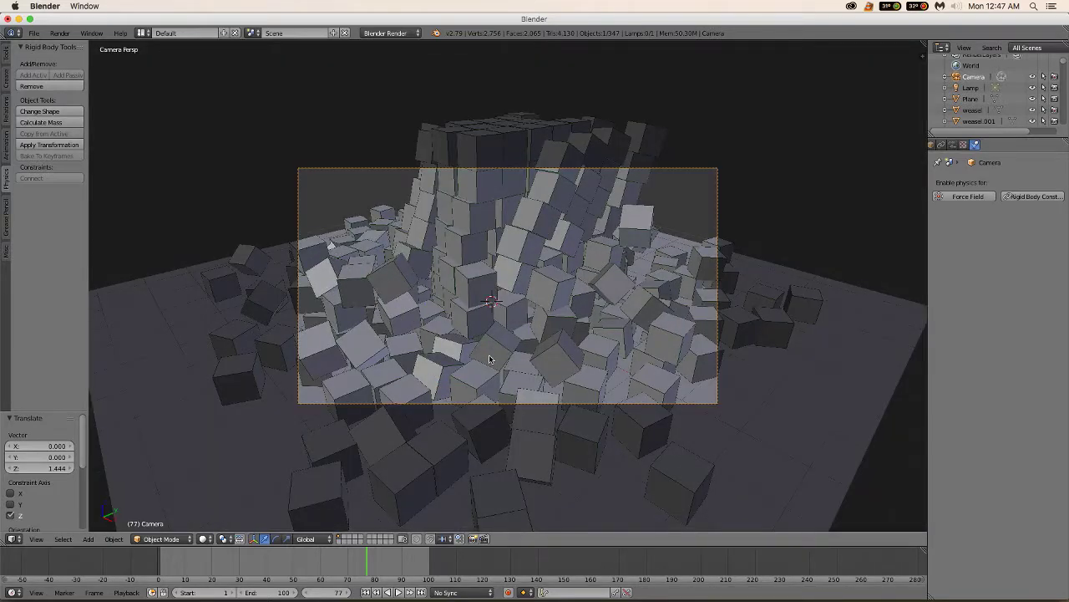
{"action": "key", "text": "g"}
{"action": "key", "text": "z"}
{"action": "key", "text": "z"}
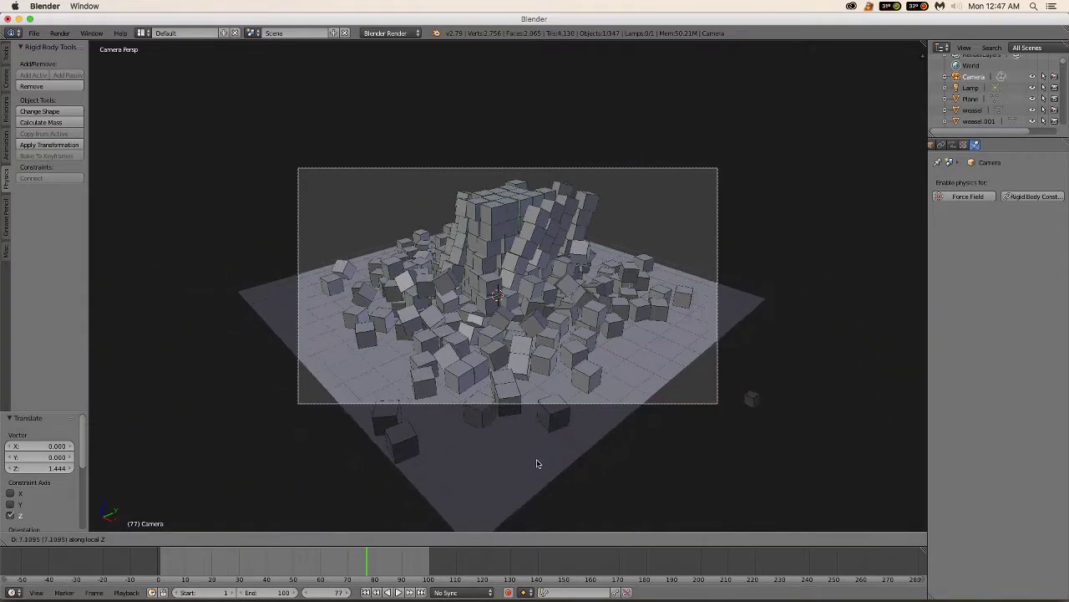
{"action": "left_click", "coordinate": [544, 475]}
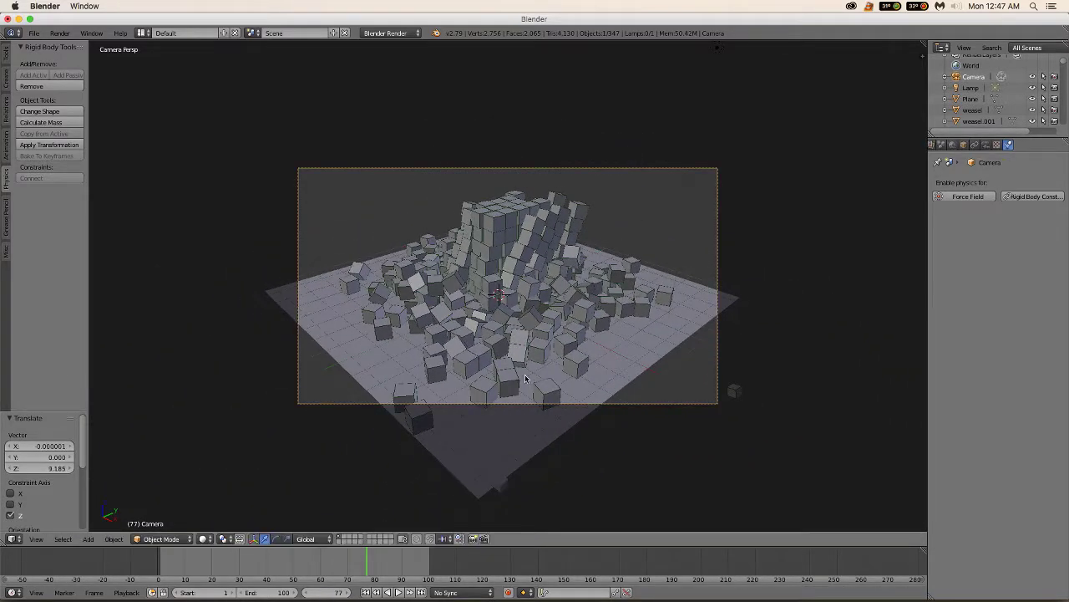
{"action": "key", "text": "F12"}
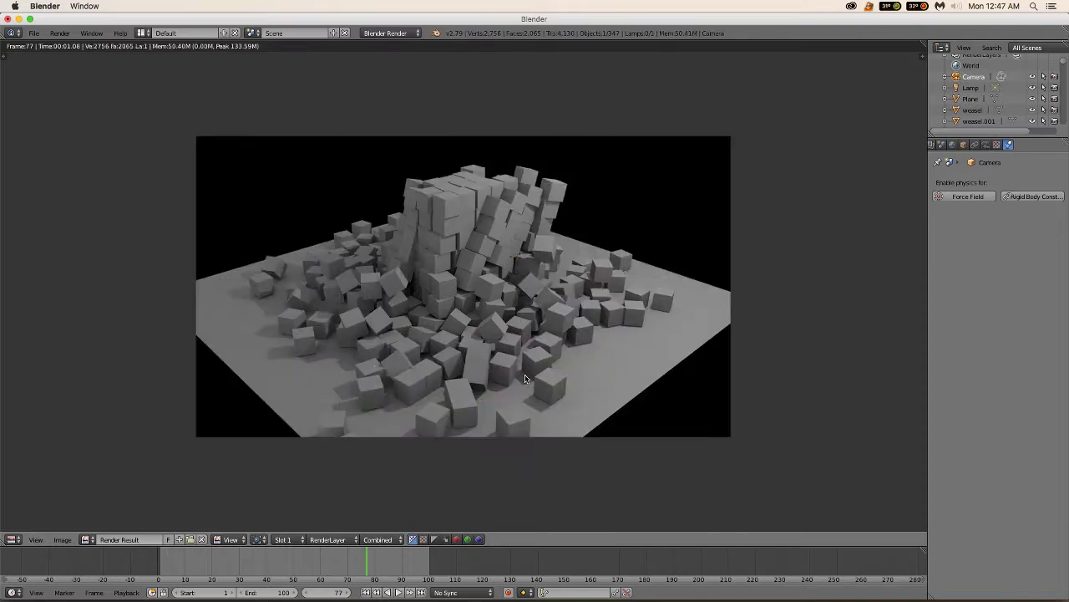
{"action": "key", "text": "Escape"}
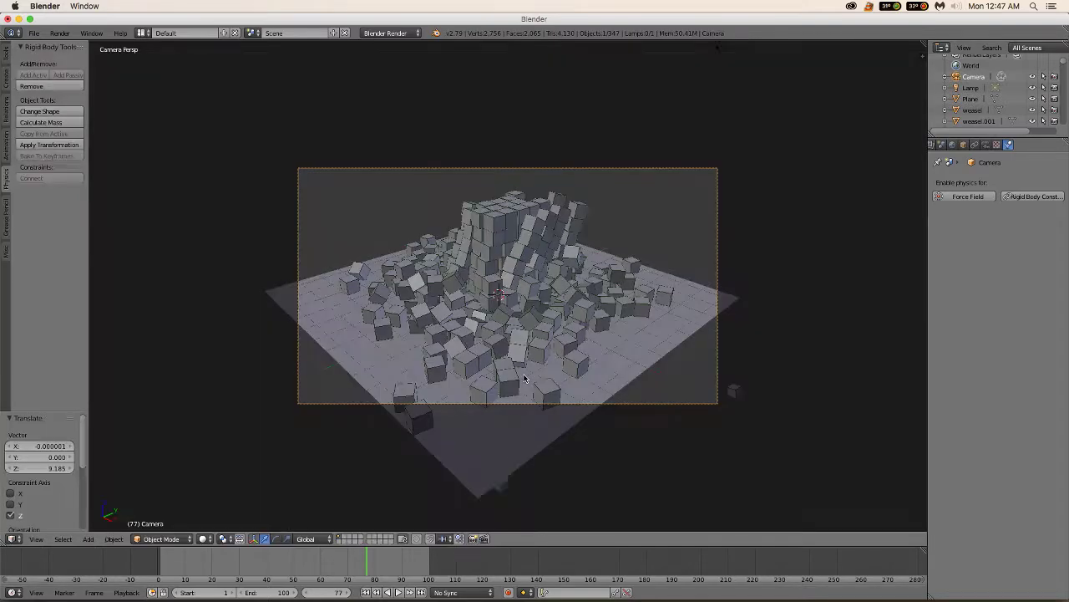
Step: Select the original weasel cube below the plane, split the 3D view vertically, and turn the new area into a Node Editor
{"action": "right_click", "coordinate": [504, 489]}
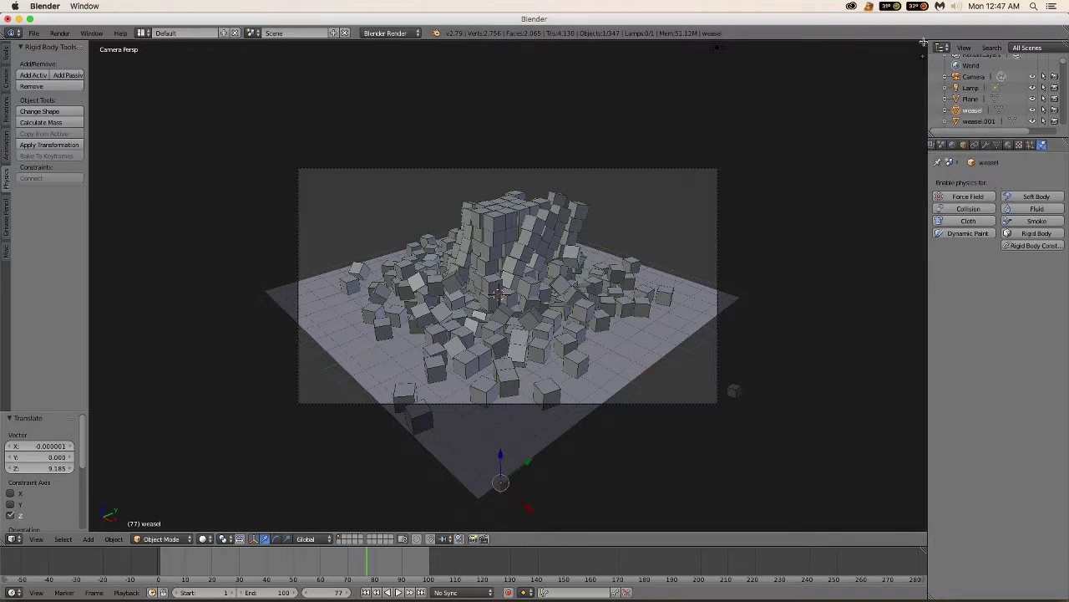
{"action": "left_click_drag", "start_coordinate": [923, 42], "coordinate": [692, 83]}
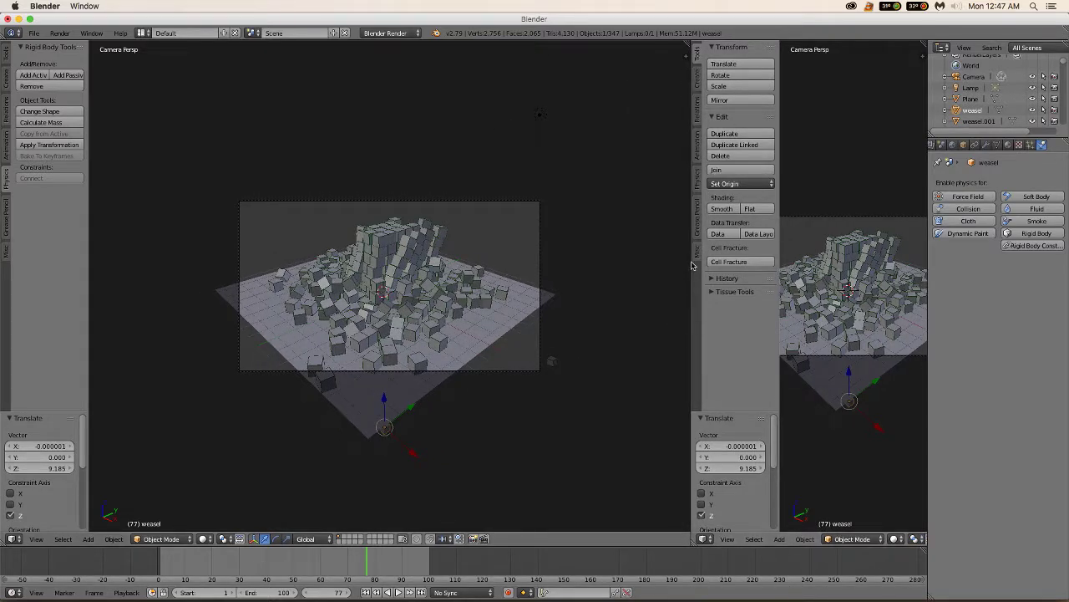
{"action": "left_click_drag", "start_coordinate": [690, 262], "coordinate": [613, 264]}
{"action": "left_click", "coordinate": [625, 539]}
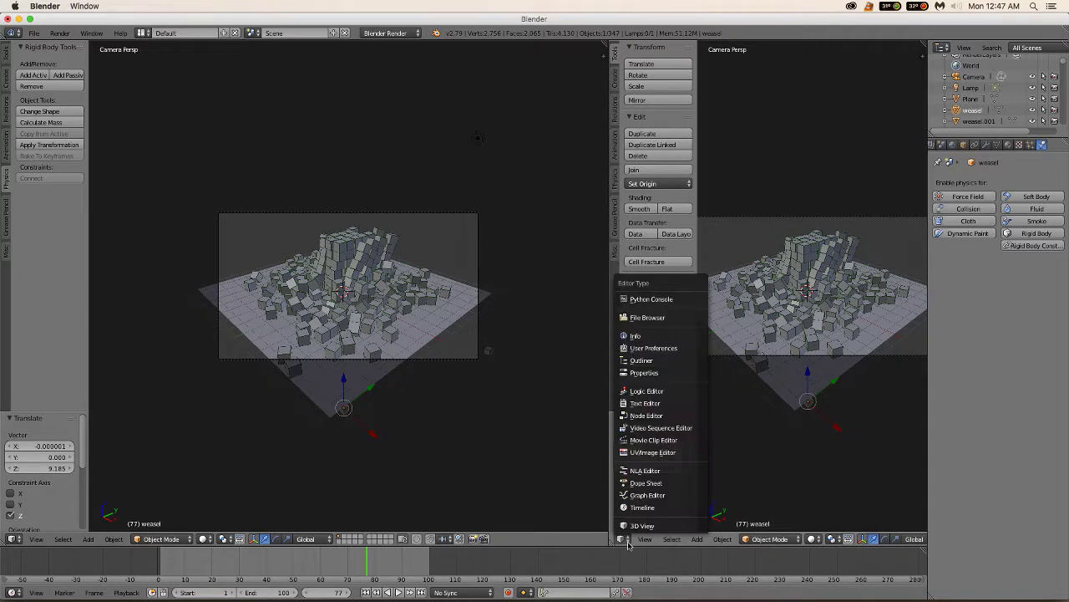
{"action": "left_click", "coordinate": [662, 416]}
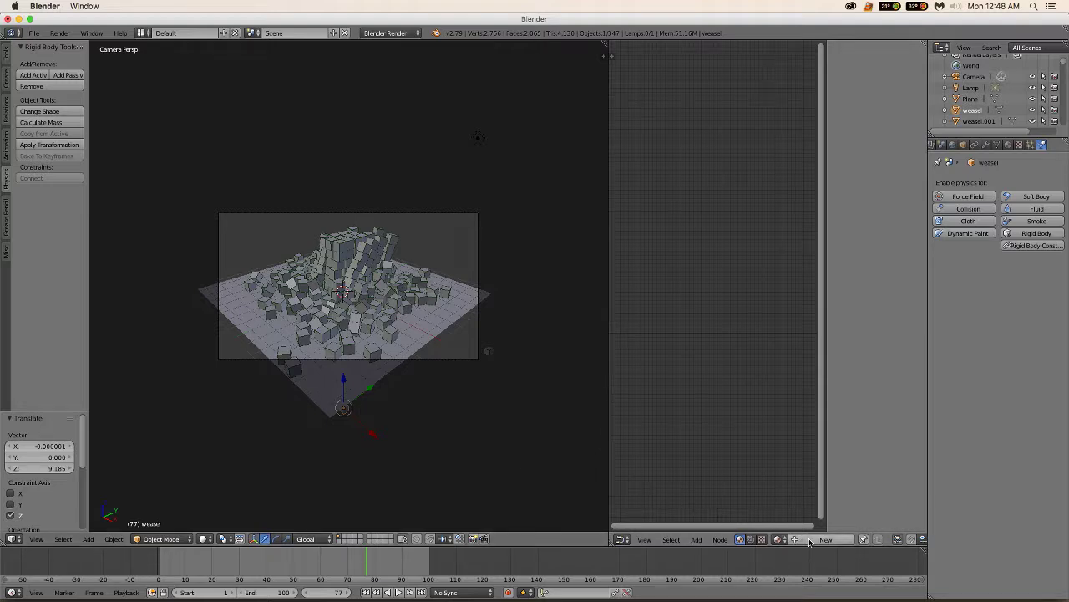
Step: Create a new node-based material for the weasel cube and give its Material node a new material
{"action": "scroll", "coordinate": [869, 542], "scroll_direction": "down", "scroll_amount": 5}
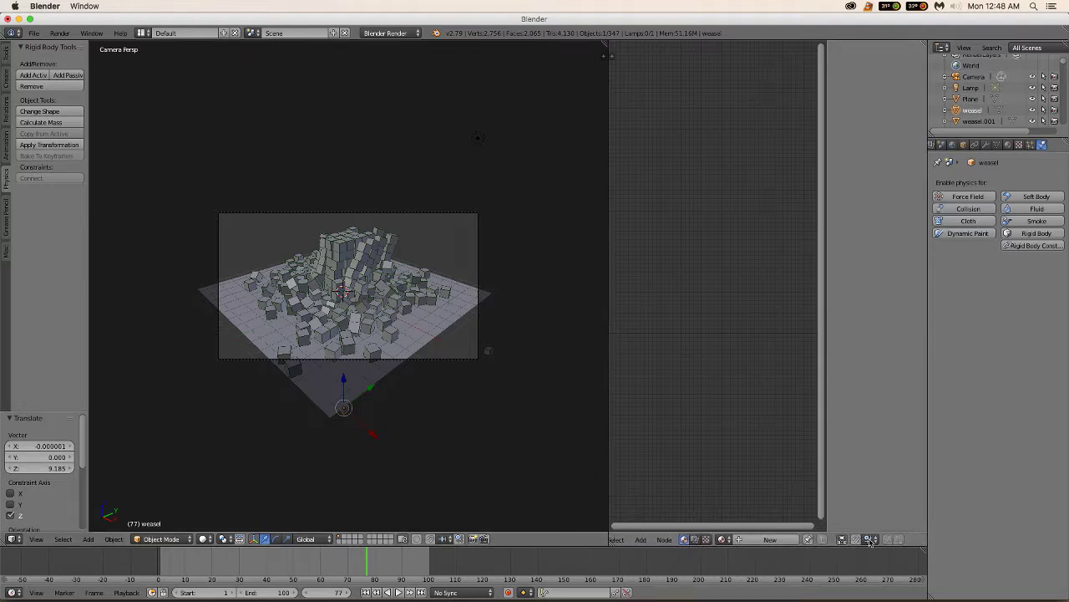
{"action": "scroll", "coordinate": [869, 542], "scroll_direction": "up", "scroll_amount": 5}
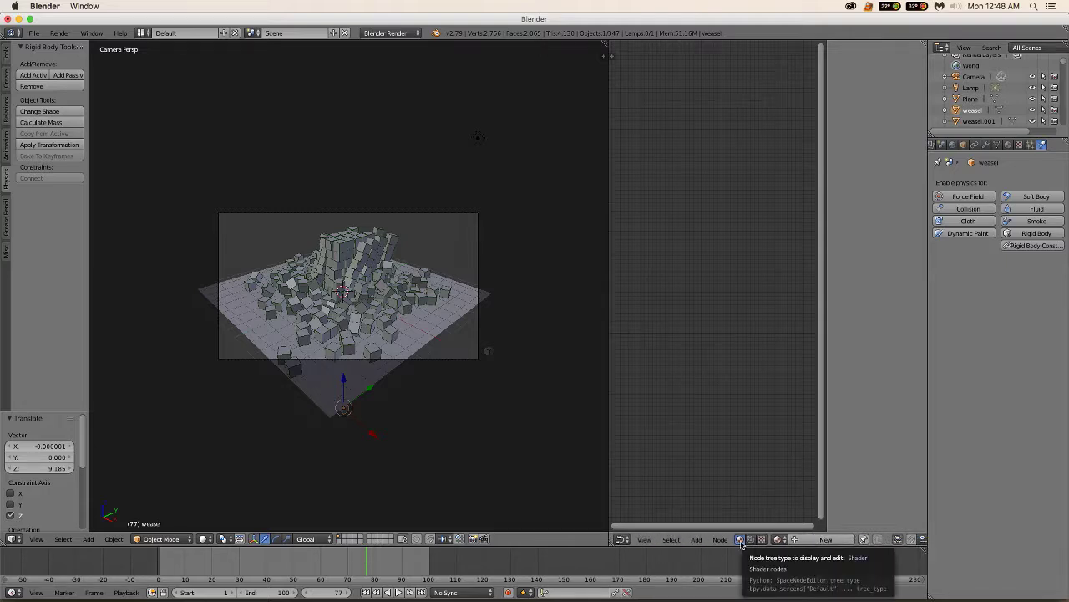
{"action": "left_click", "coordinate": [826, 538]}
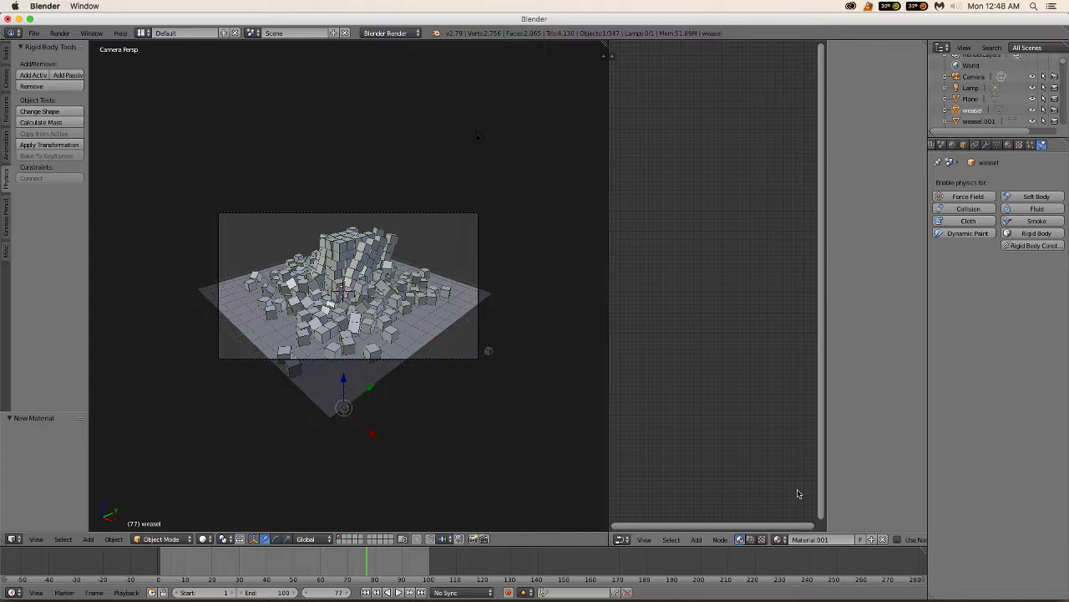
{"action": "left_click", "coordinate": [898, 539]}
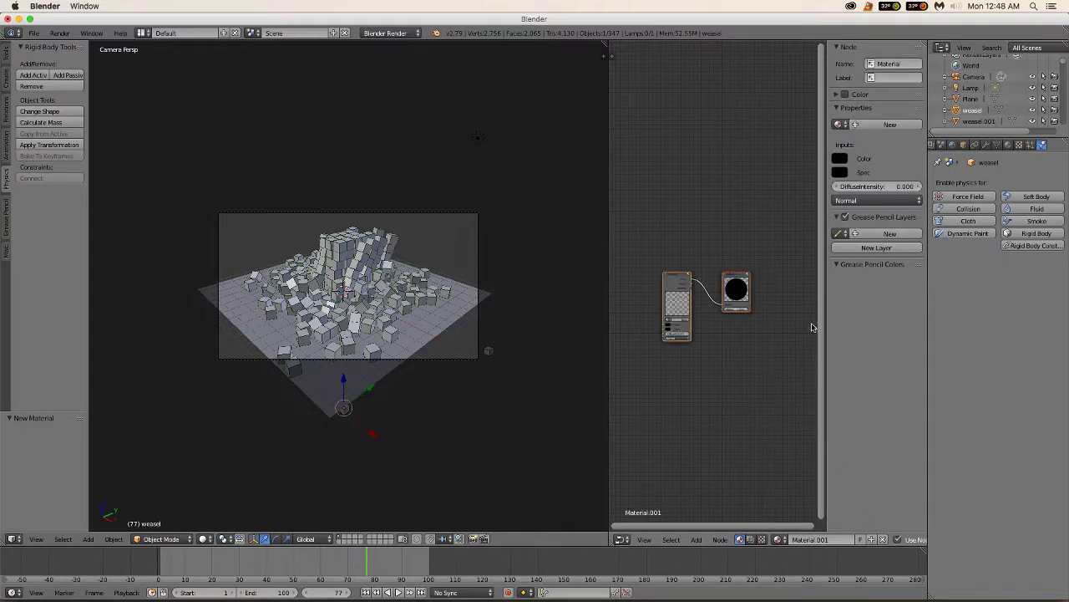
{"action": "key", "text": "n"}
{"action": "scroll", "coordinate": [801, 337], "scroll_direction": "up", "scroll_amount": 3}
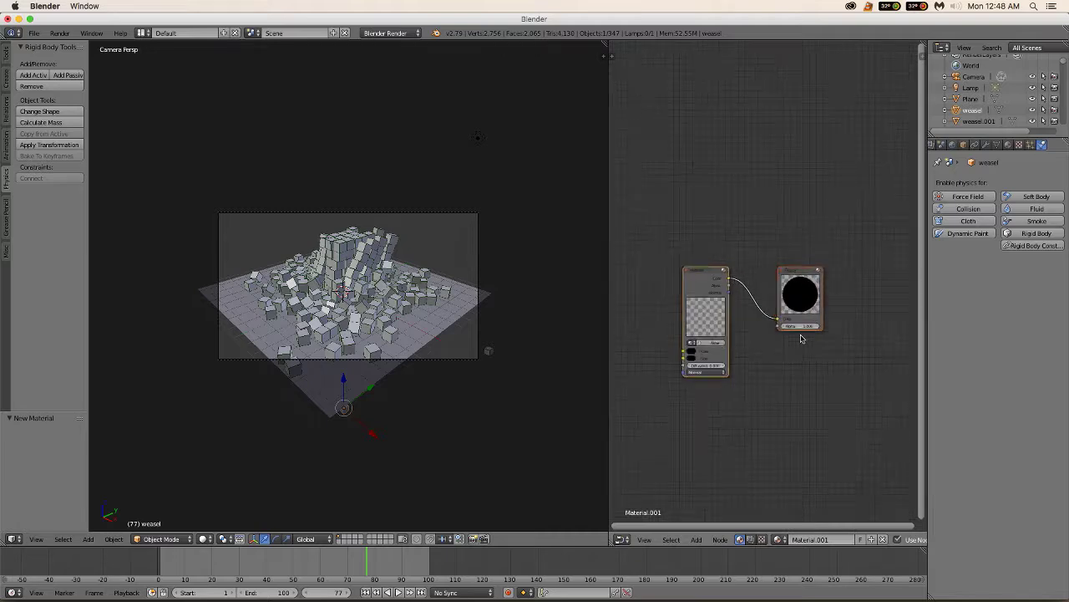
{"action": "left_click", "coordinate": [705, 360]}
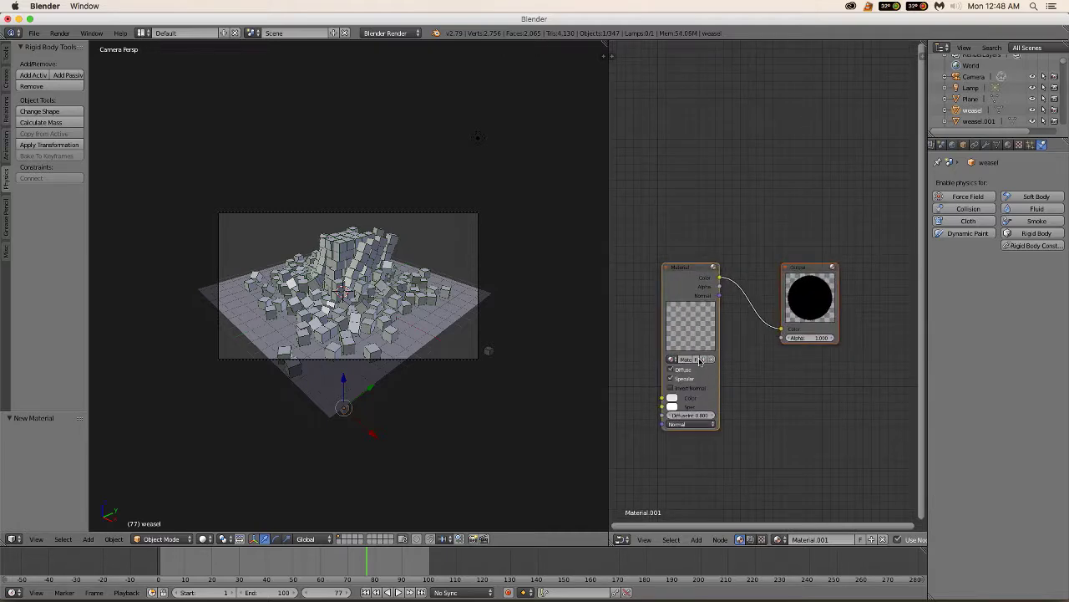
Step: Set the Material node's diffuse color to pink and render frame 77 to check the cubes
{"action": "key", "text": "F12"}
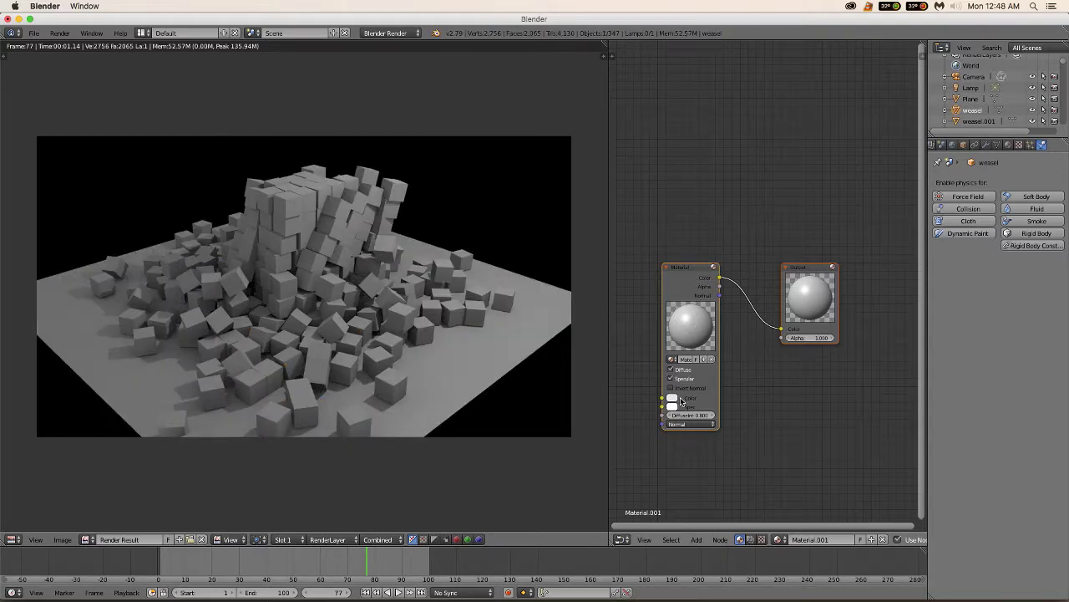
{"action": "left_click", "coordinate": [672, 403]}
{"action": "left_click", "coordinate": [724, 312]}
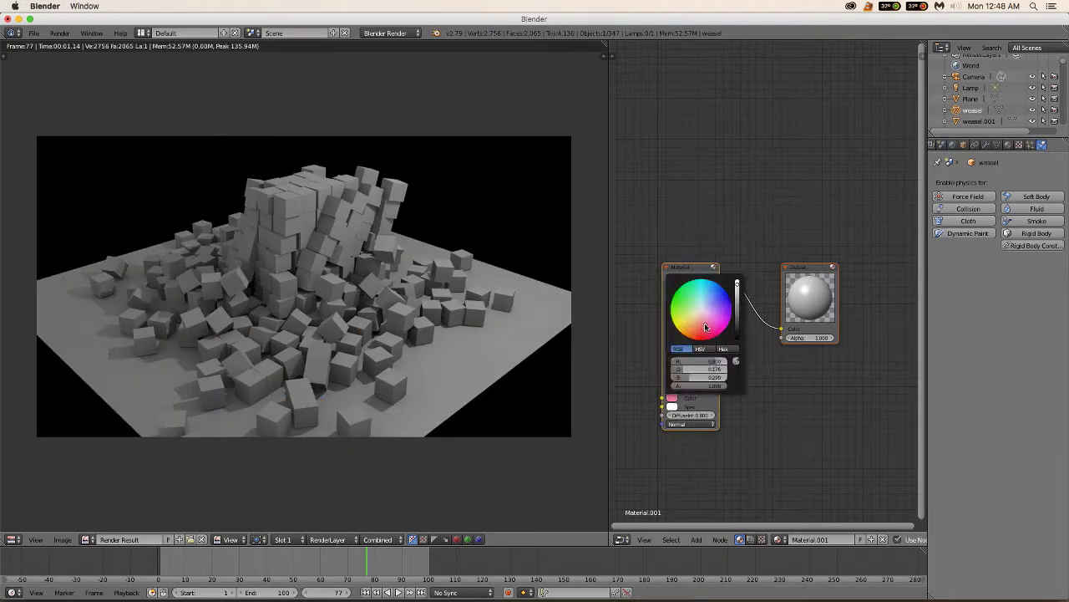
{"action": "scroll", "coordinate": [807, 428], "scroll_direction": "up", "scroll_amount": 1}
{"action": "key", "text": "F12"}
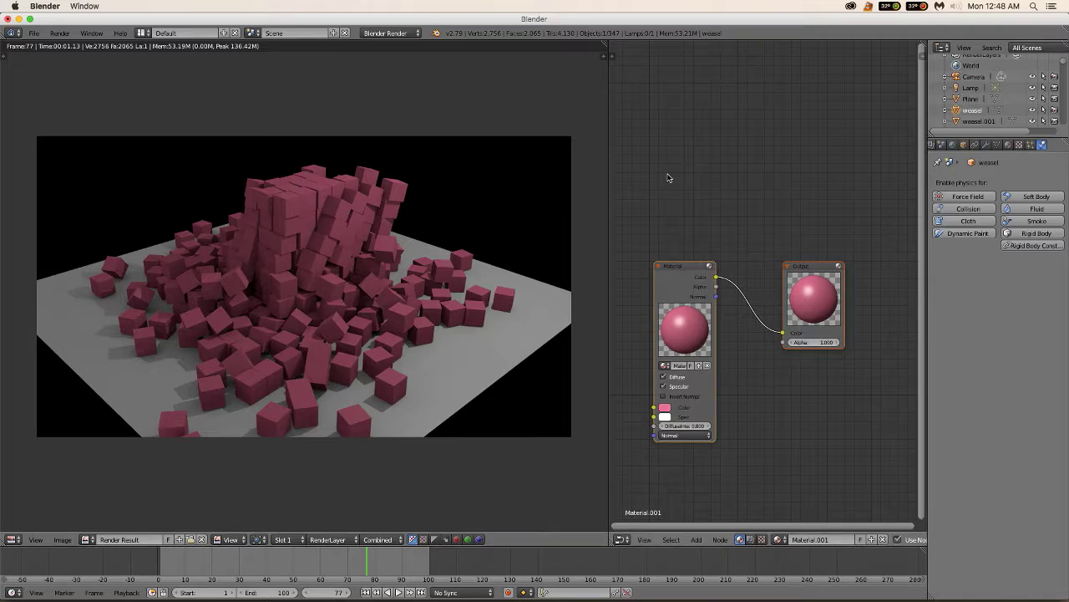
Step: Add an Object Info node, connect its Random output to the Material node's Color input, and render frame 77
{"action": "key", "text": "shift+a"}
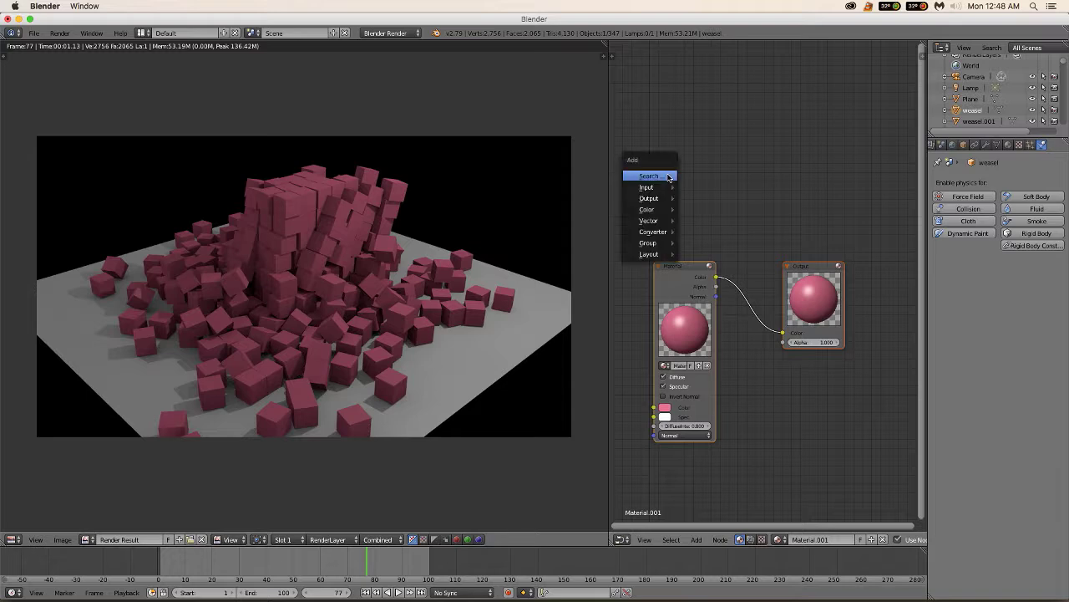
{"action": "mouse_move", "coordinate": [662, 188]}
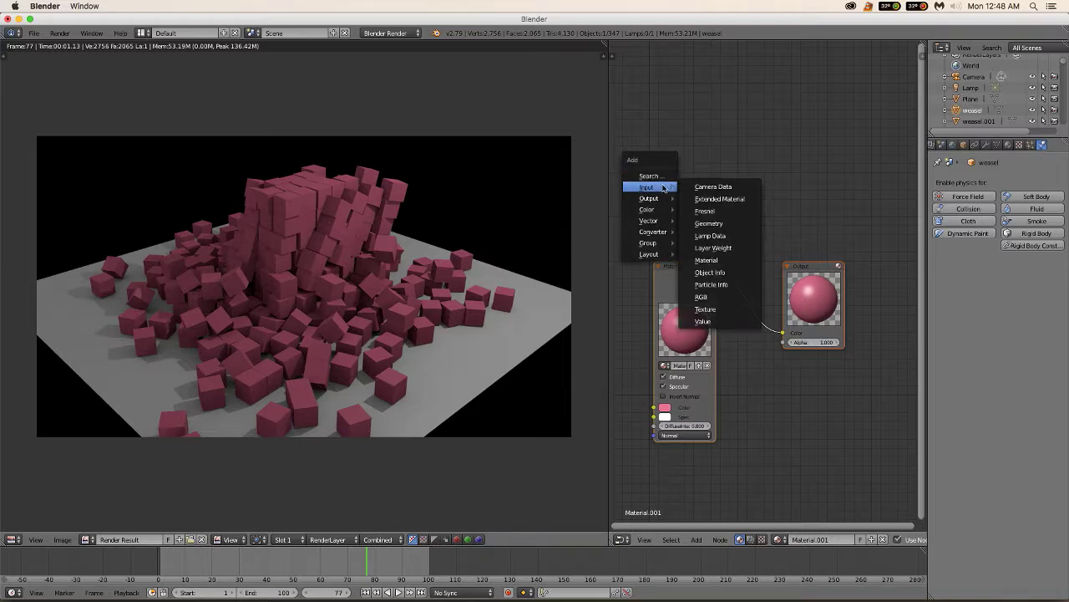
{"action": "left_click", "coordinate": [728, 274]}
{"action": "left_click", "coordinate": [666, 111]}
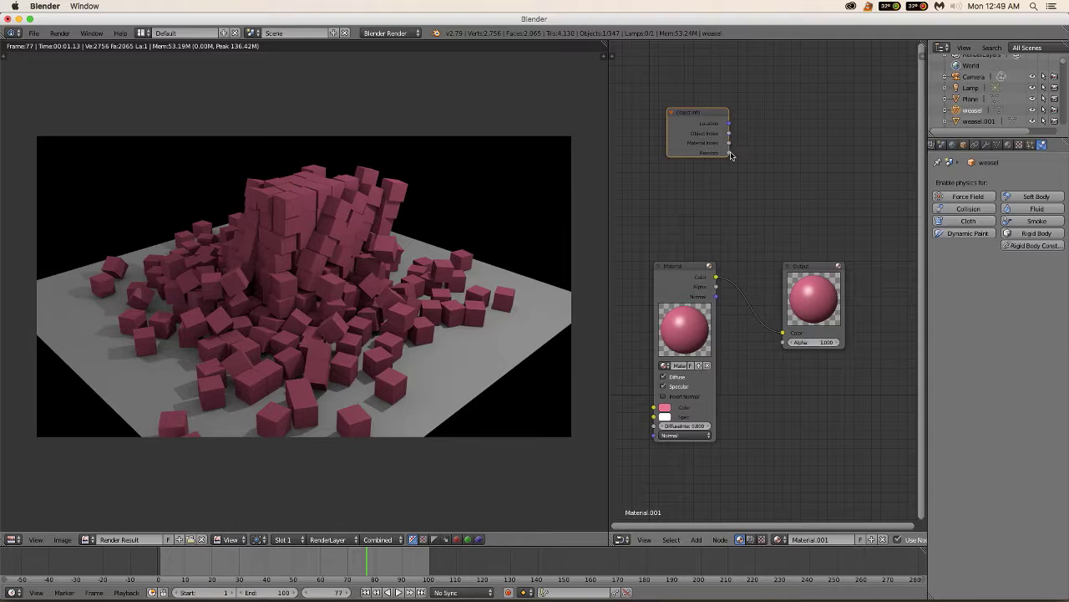
{"action": "left_click_drag", "start_coordinate": [730, 155], "coordinate": [650, 408]}
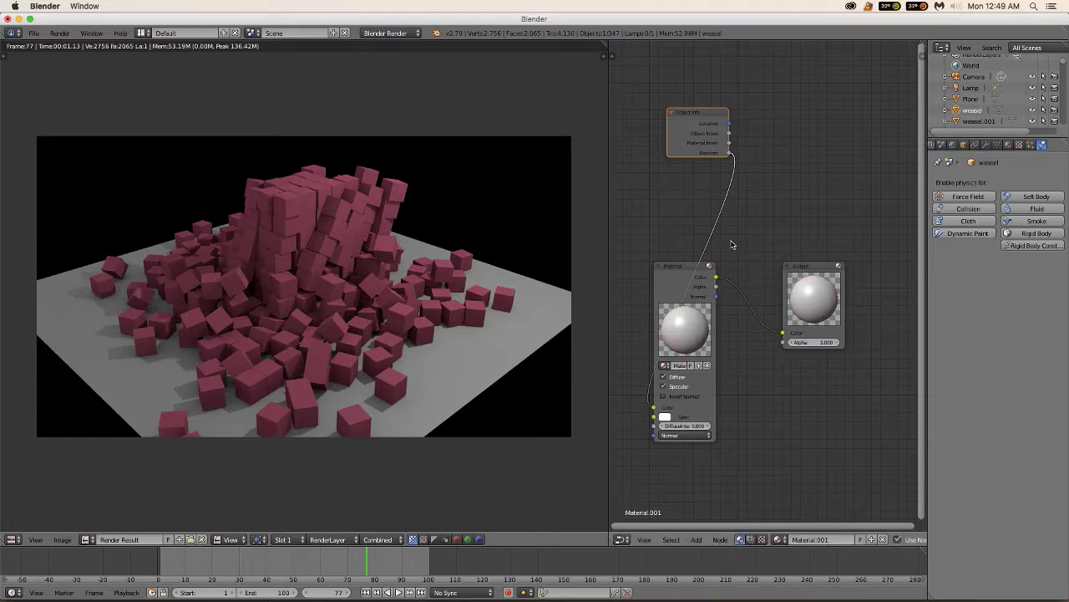
{"action": "key", "text": "F12"}
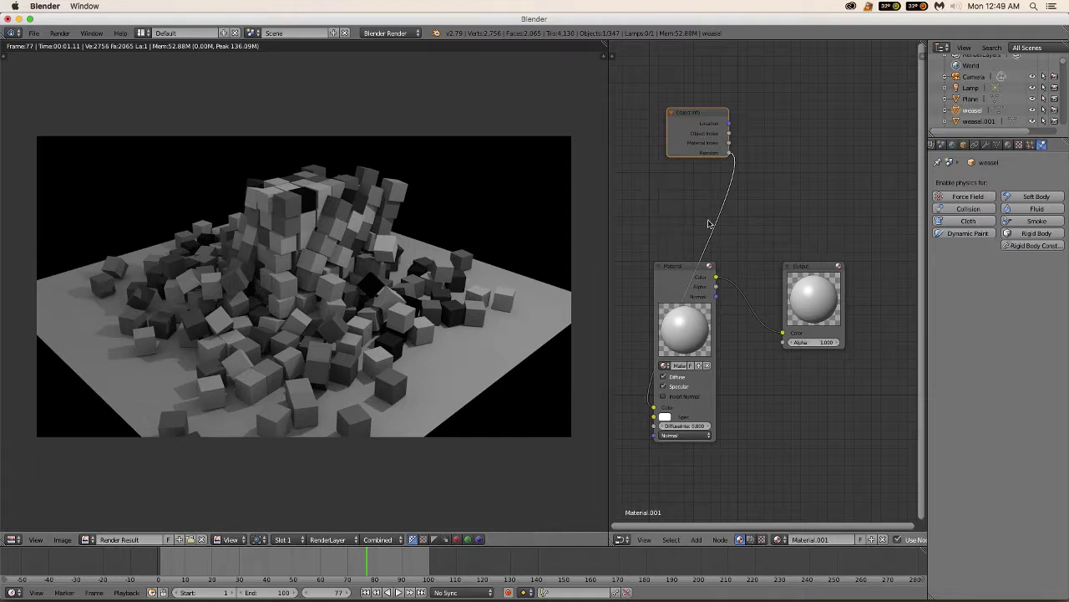
Step: Insert a ColorRamp node on the link between the Object Info and Material nodes
{"action": "key", "text": "shift+a"}
{"action": "mouse_move", "coordinate": [709, 222]}
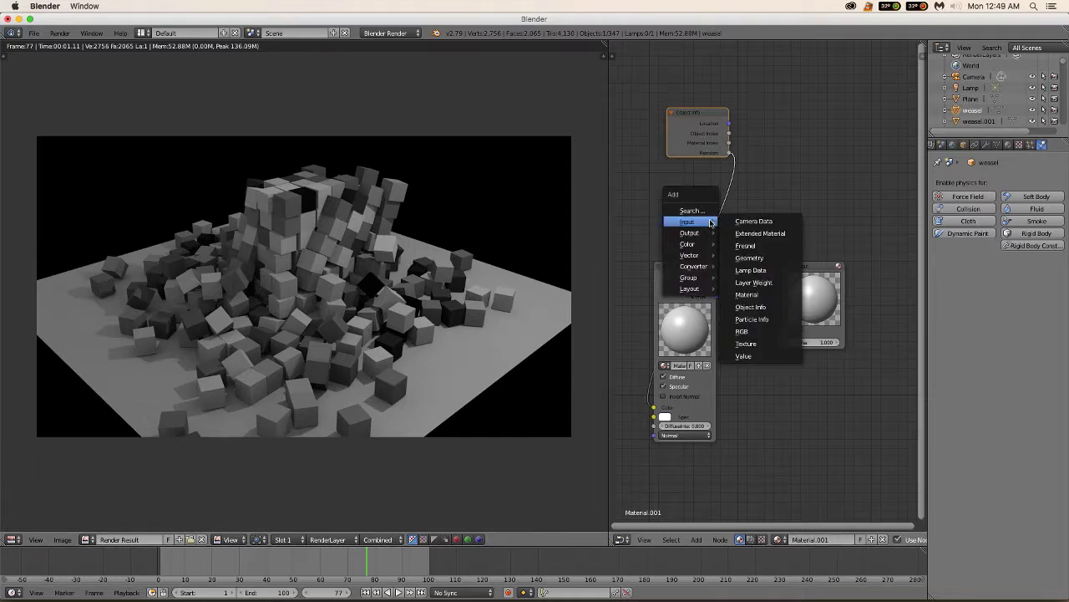
{"action": "mouse_move", "coordinate": [702, 248]}
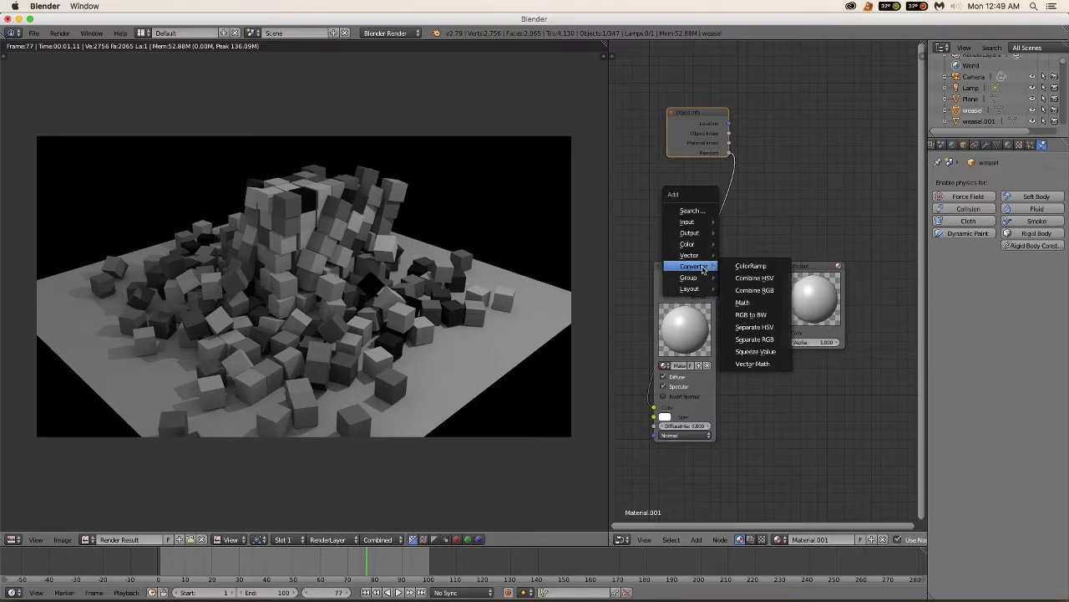
{"action": "left_click", "coordinate": [746, 265]}
{"action": "left_click", "coordinate": [715, 225]}
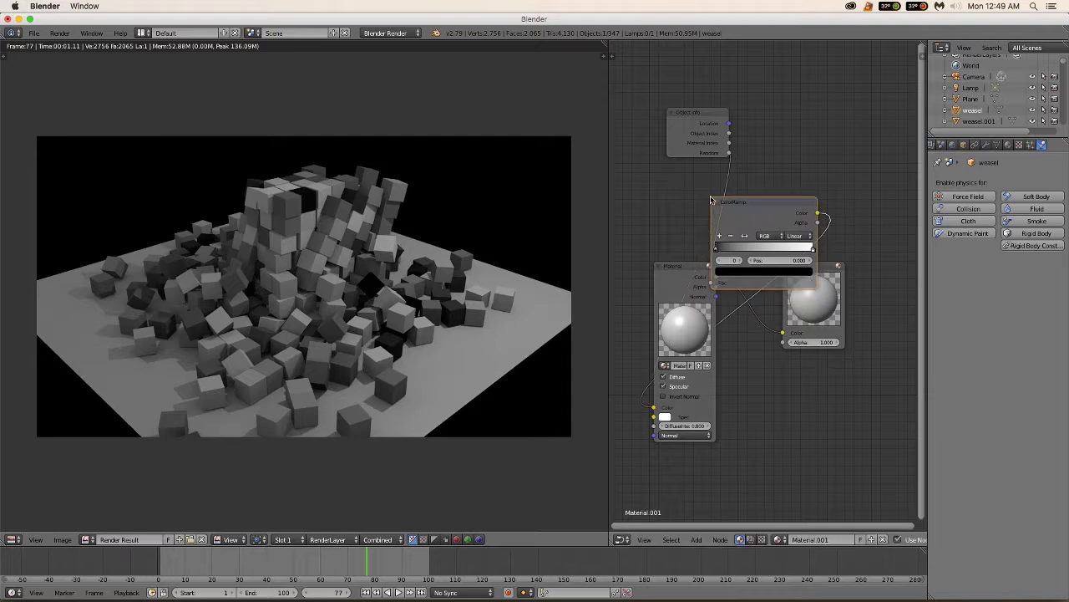
Step: Add four color stops to the ColorRamp and spread them out along the gradient
{"action": "left_click", "coordinate": [728, 267]}
{"action": "left_click", "coordinate": [728, 268]}
{"action": "left_click", "coordinate": [727, 267]}
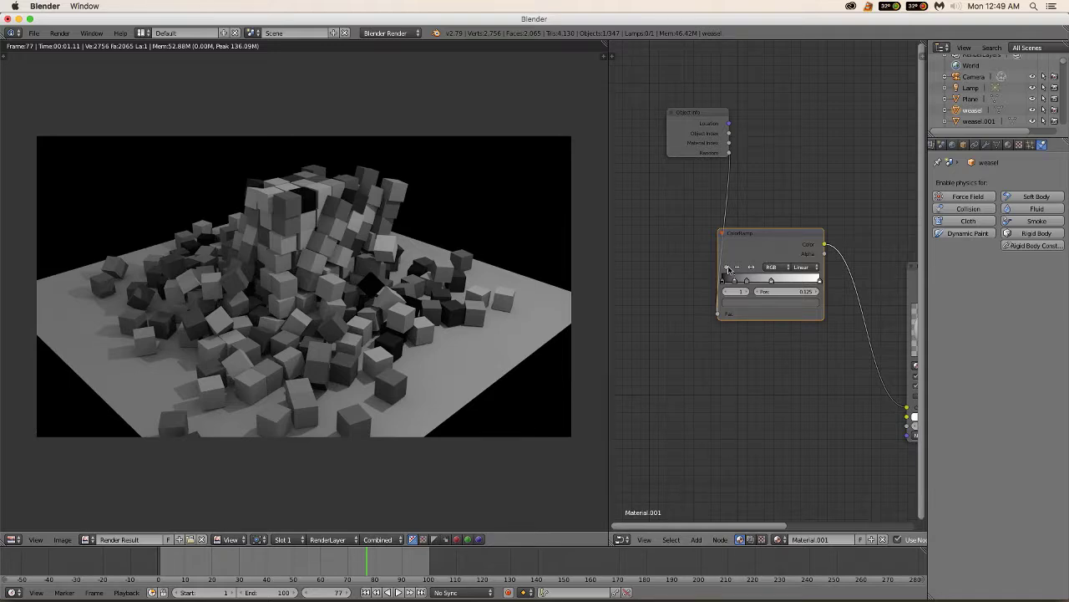
{"action": "left_click", "coordinate": [728, 267]}
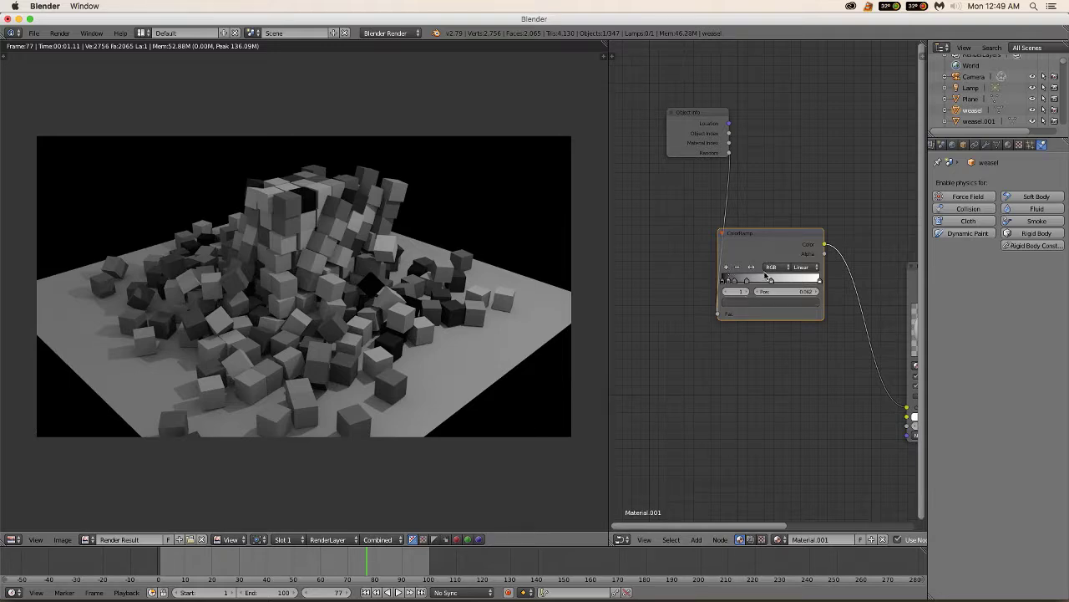
{"action": "left_click_drag", "start_coordinate": [772, 282], "coordinate": [804, 282], "text": "ctrl"}
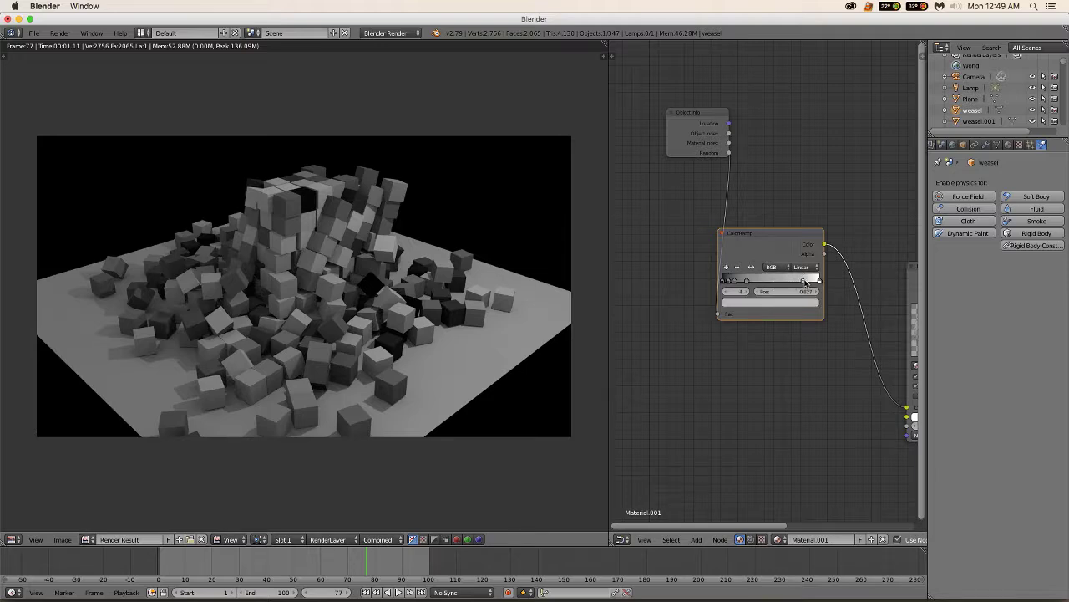
{"action": "left_click", "coordinate": [748, 282]}
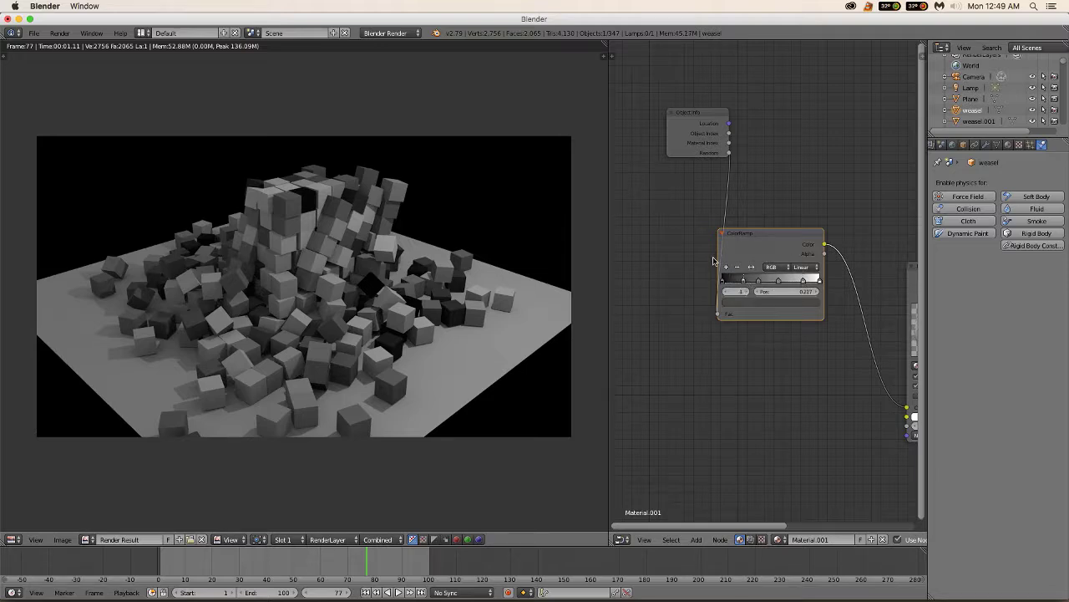
Step: Close the render result and switch the 3D view to Rendered viewport shading
{"action": "left_click", "coordinate": [263, 542]}
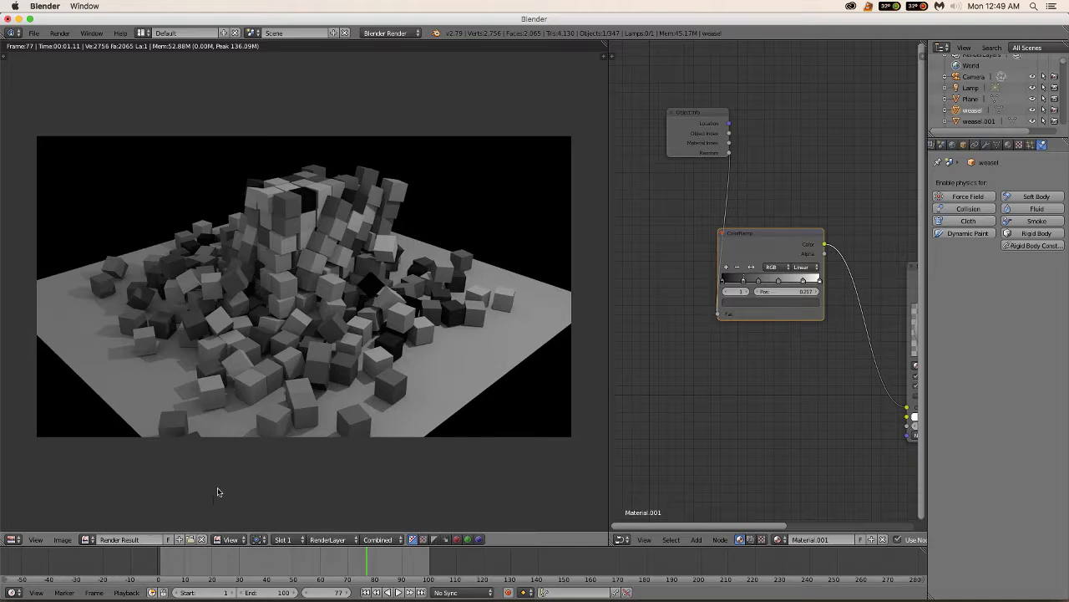
{"action": "key", "text": "Escape"}
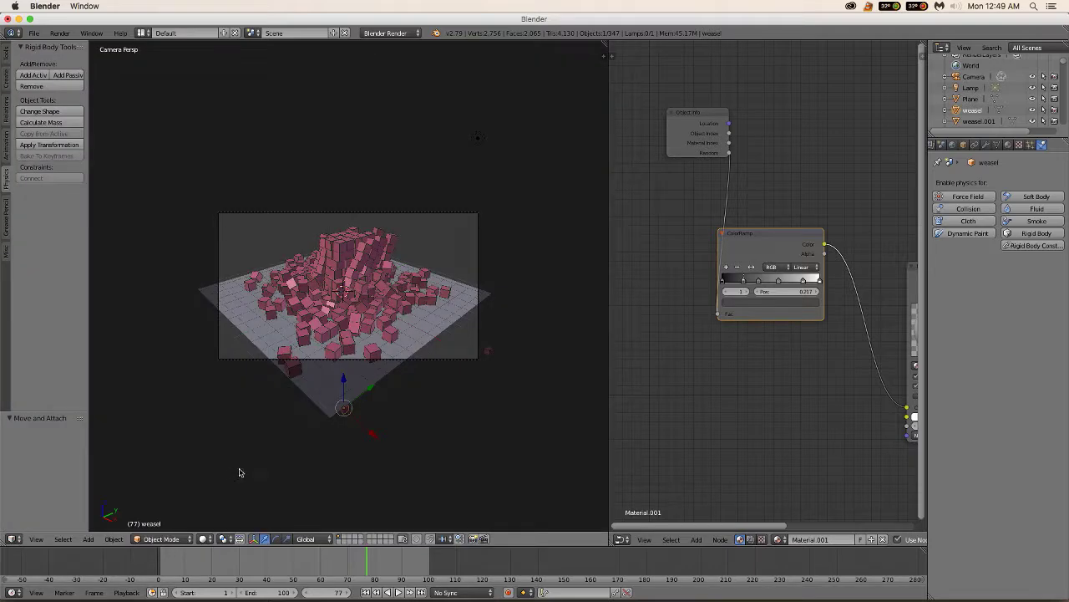
{"action": "scroll", "coordinate": [251, 468], "scroll_direction": "up", "scroll_amount": 4}
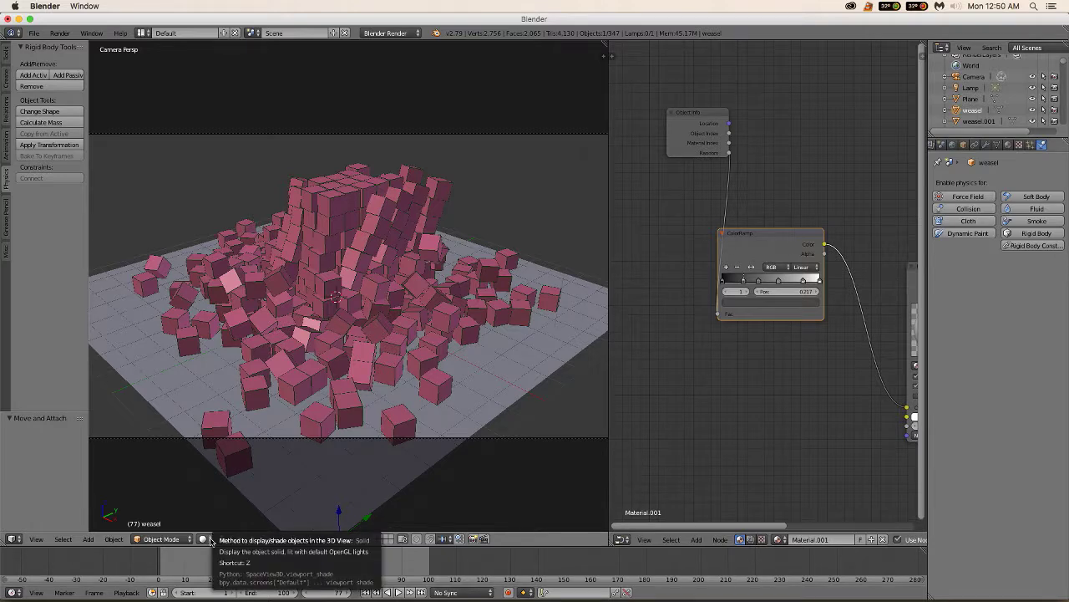
{"action": "left_click", "coordinate": [212, 540]}
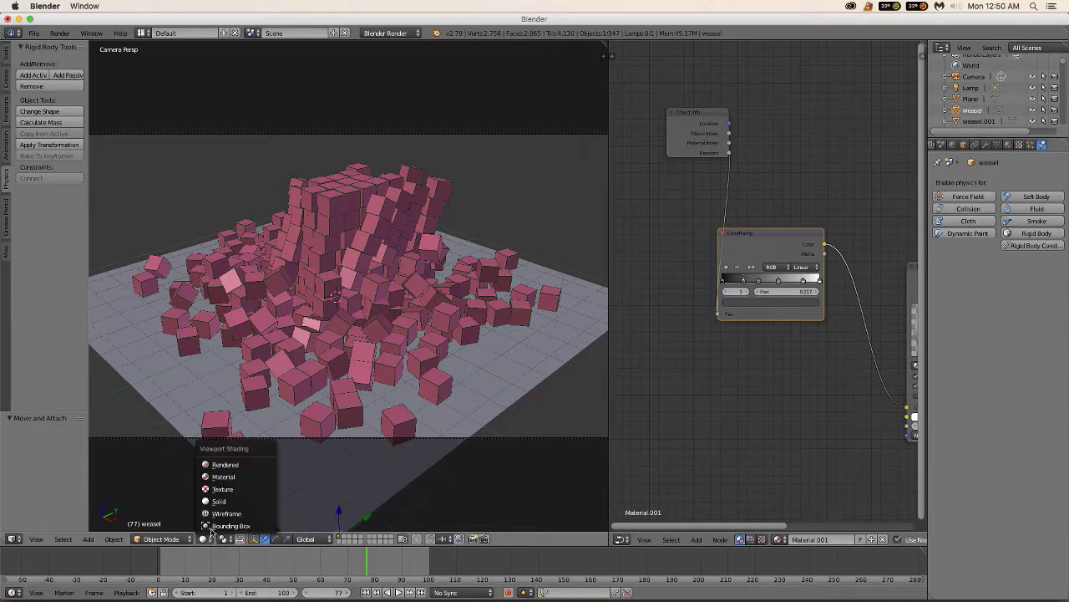
{"action": "left_click", "coordinate": [209, 470]}
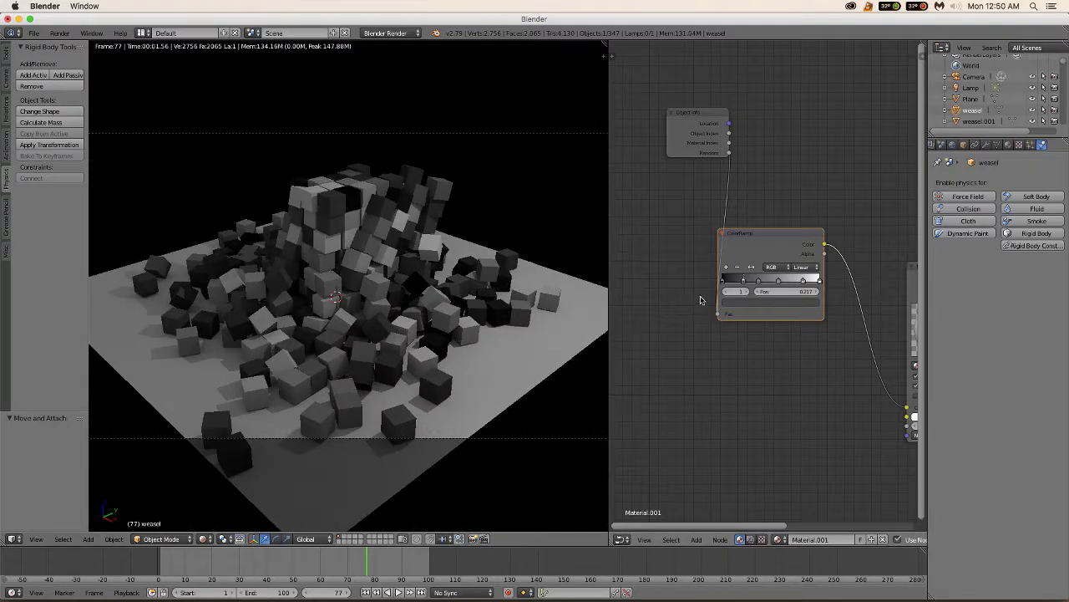
Step: Set the ColorRamp's second stop, at position 0.217, to bright red
{"action": "left_click", "coordinate": [725, 285]}
{"action": "left_click", "coordinate": [741, 303]}
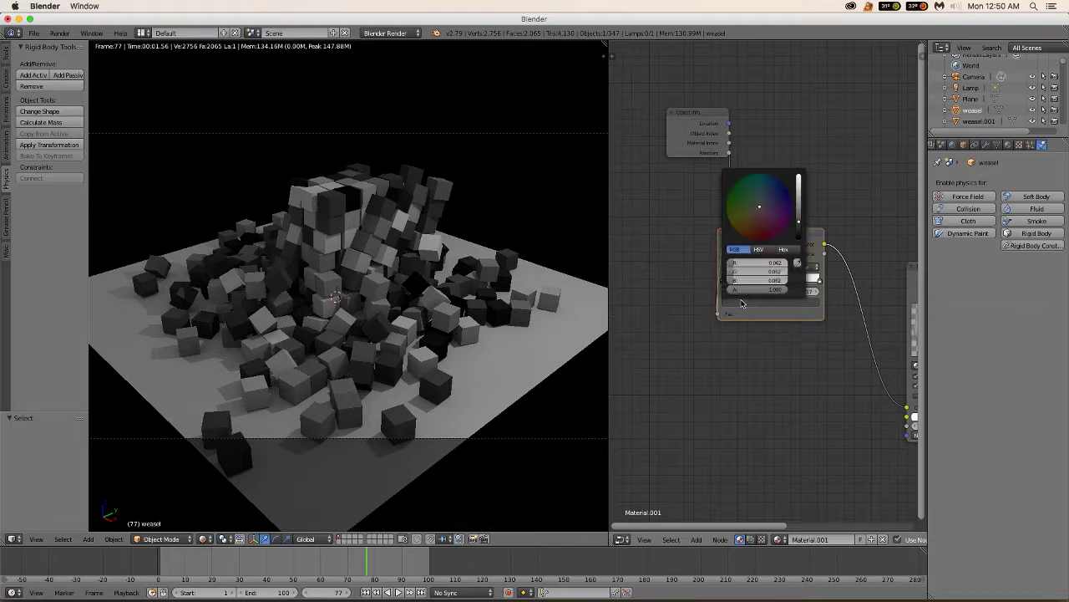
{"action": "mouse_move", "coordinate": [762, 207]}
{"action": "left_mouse_down"}
{"action": "mouse_move", "coordinate": [772, 237]}
{"action": "mouse_move", "coordinate": [798, 177]}
{"action": "left_mouse_up"}
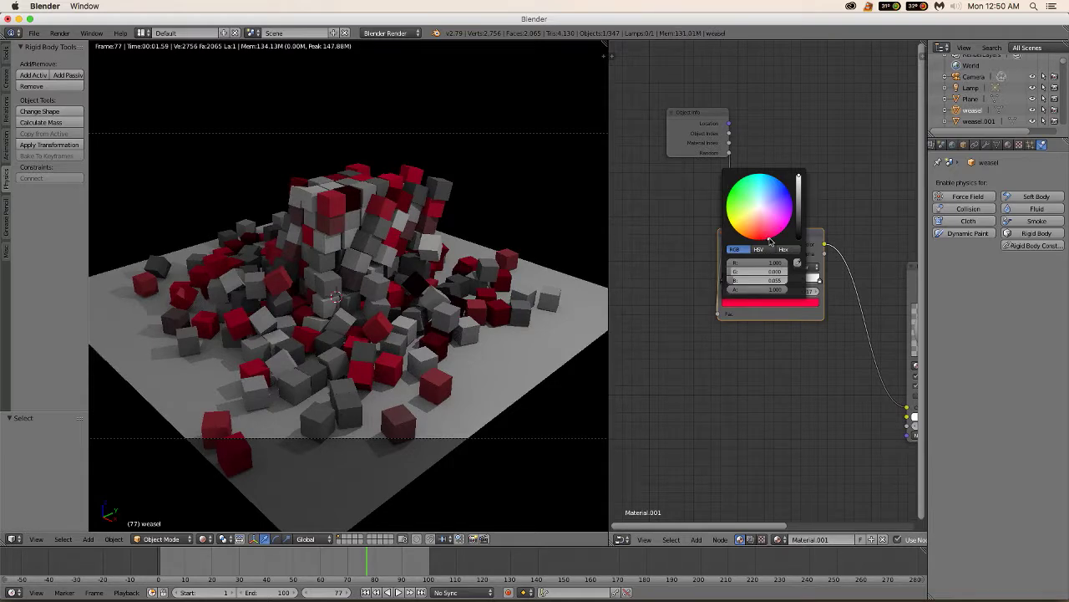
{"action": "left_click", "coordinate": [800, 182]}
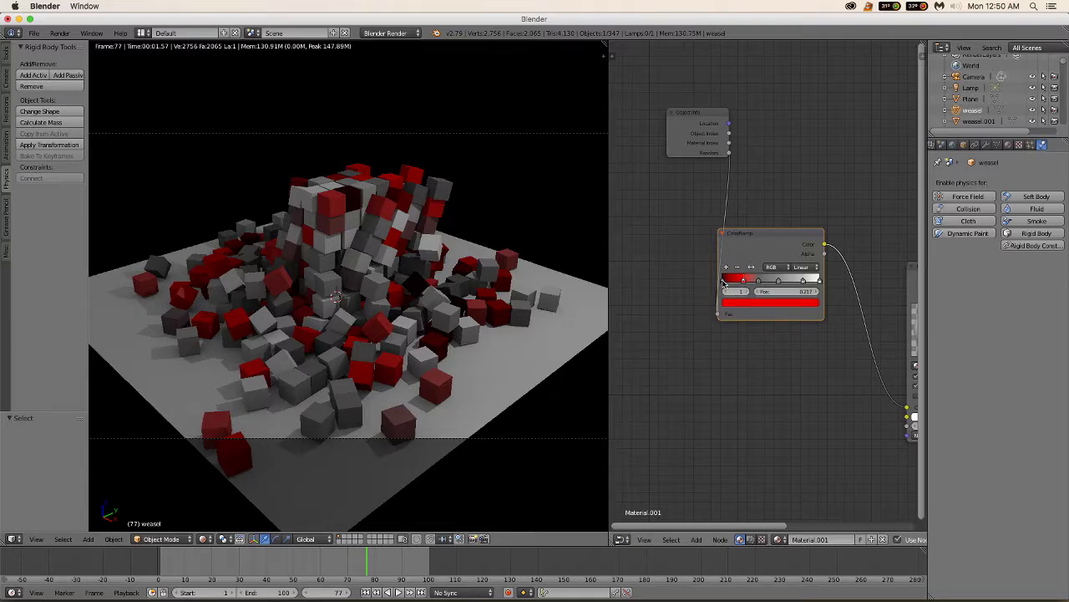
Step: Set the ColorRamp's first stop, at the start of the gradient, to full-brightness green
{"action": "left_click", "coordinate": [724, 282]}
{"action": "left_click", "coordinate": [767, 301]}
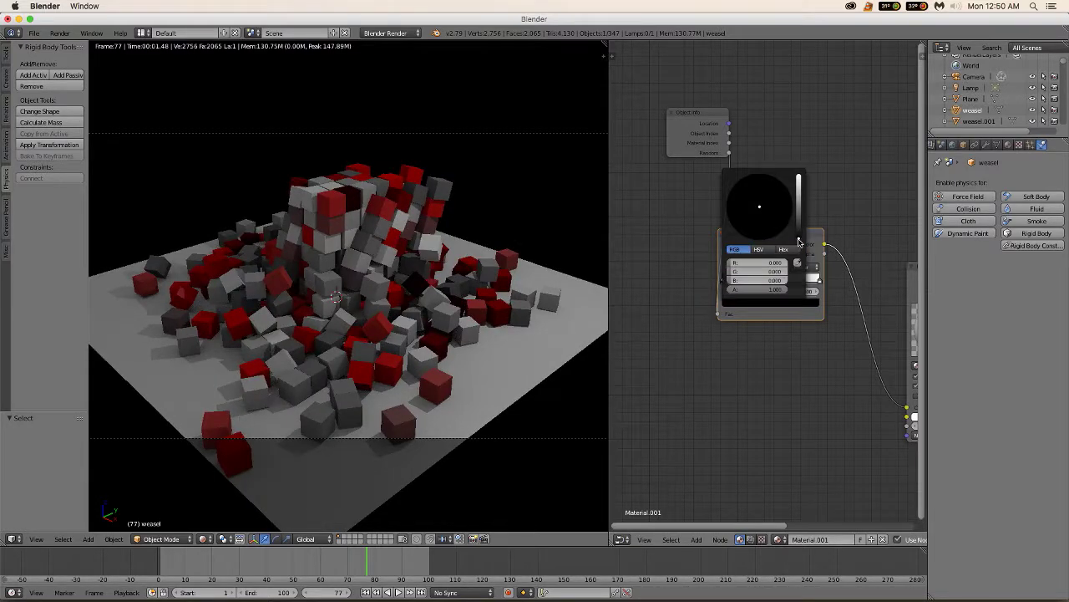
{"action": "left_click_drag", "start_coordinate": [798, 239], "coordinate": [798, 177]}
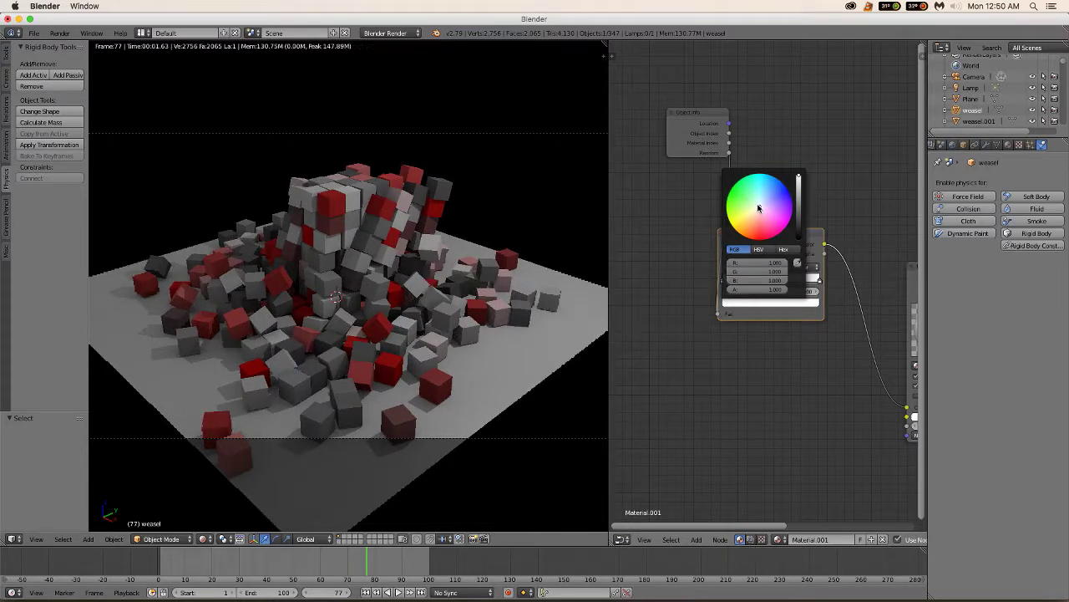
{"action": "left_click_drag", "start_coordinate": [760, 208], "coordinate": [731, 191]}
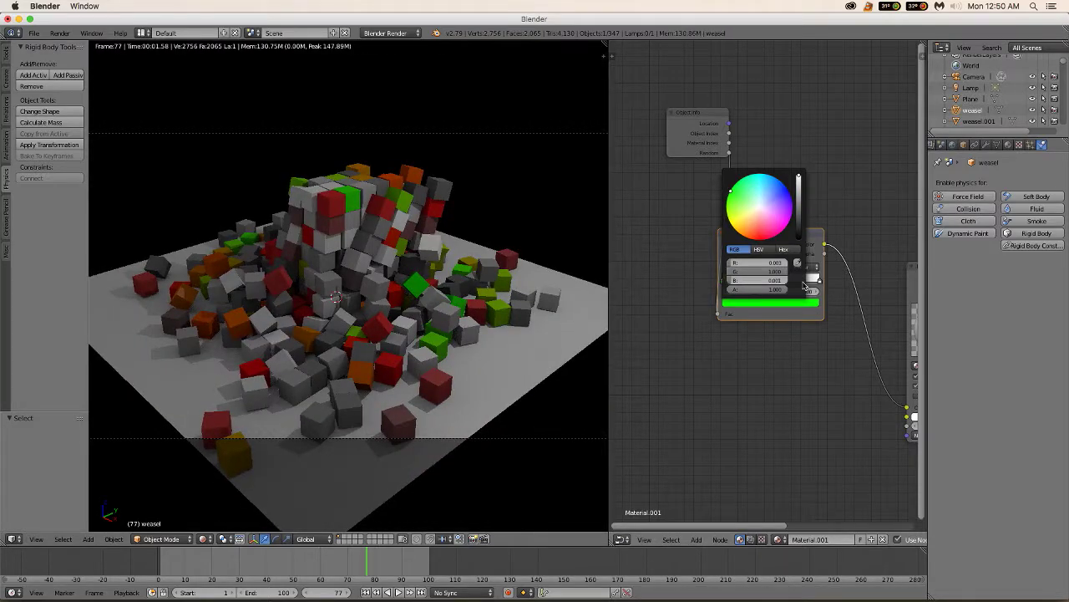
Step: Set the ColorRamp's third stop to pure blue at full brightness
{"action": "left_click", "coordinate": [758, 282]}
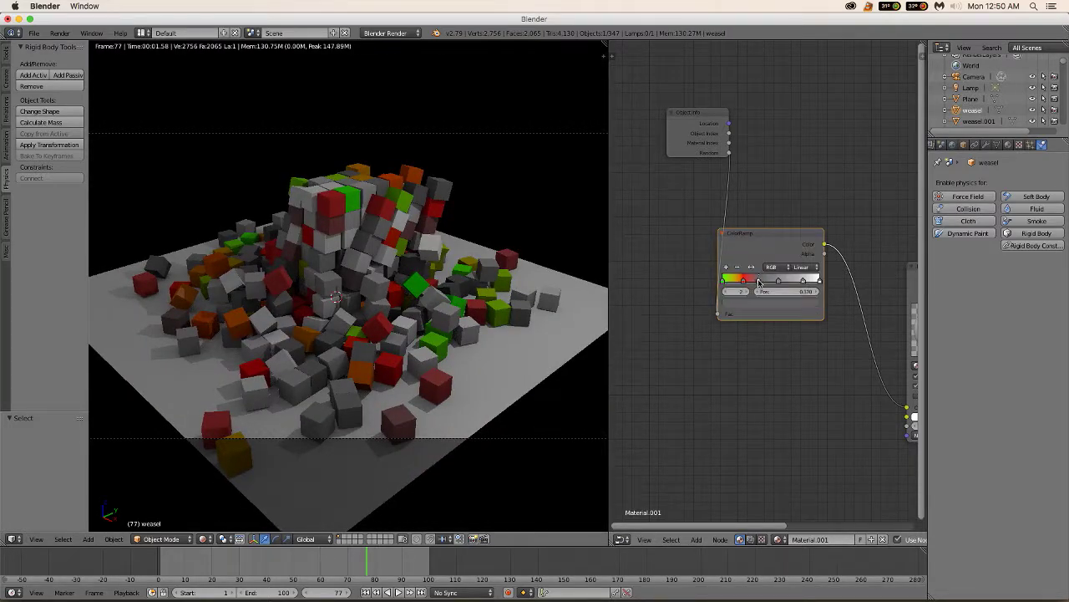
{"action": "left_click", "coordinate": [767, 305]}
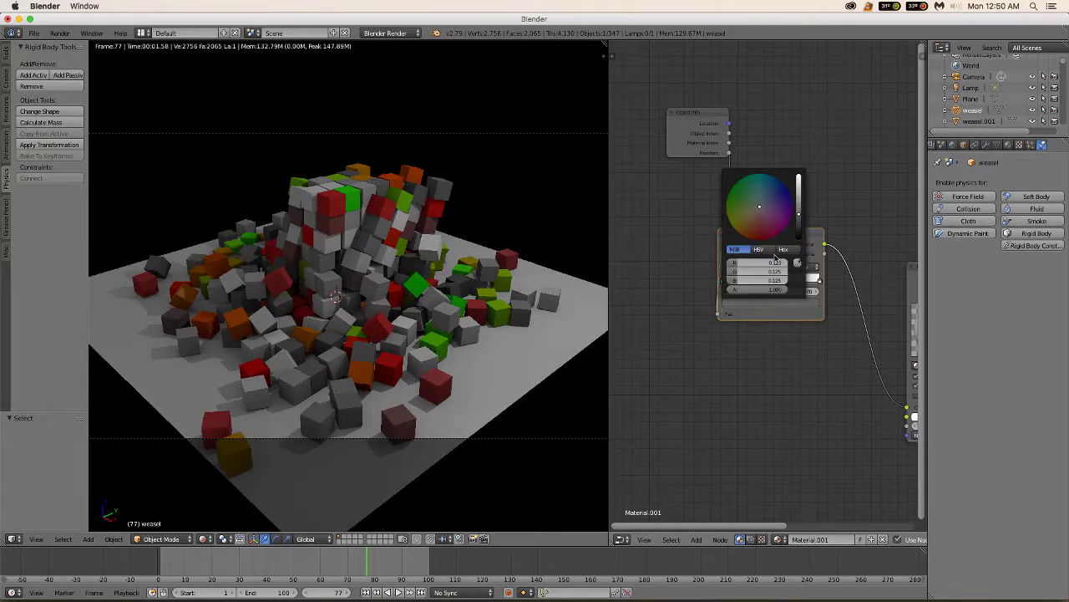
{"action": "left_click_drag", "start_coordinate": [797, 215], "coordinate": [798, 177]}
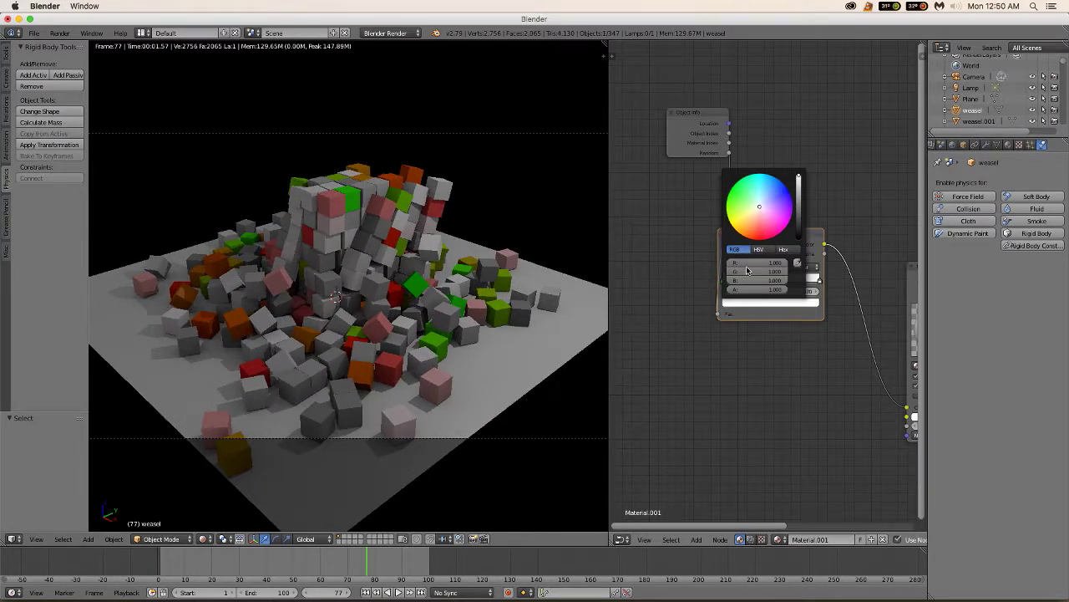
{"action": "left_click_drag", "start_coordinate": [783, 267], "coordinate": [731, 271]}
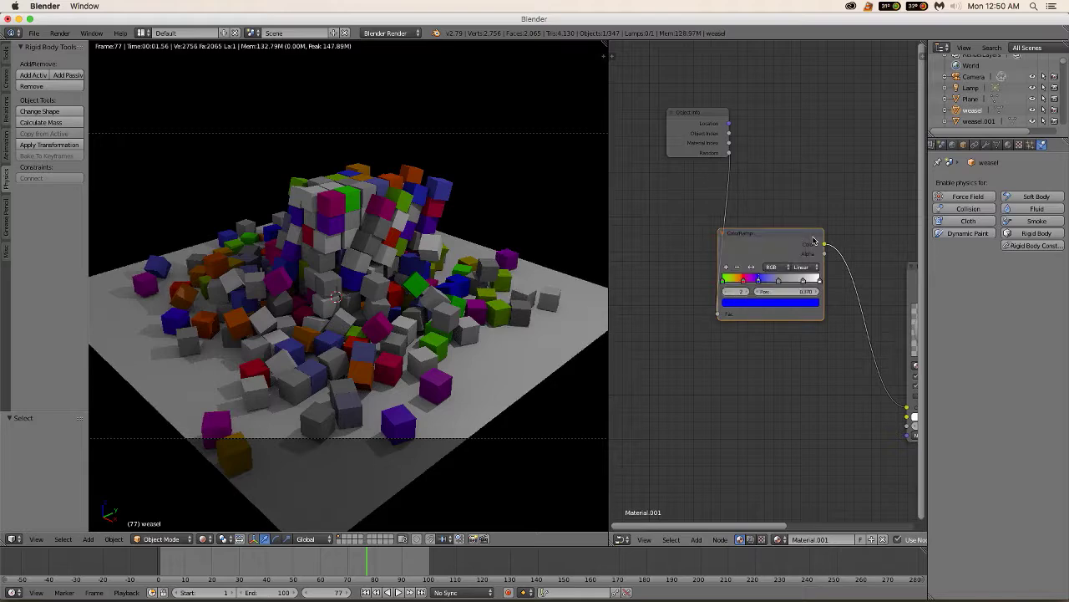
Step: Set the ColorRamp's fourth stop, at position 0.577, to bright yellow
{"action": "left_click", "coordinate": [779, 282]}
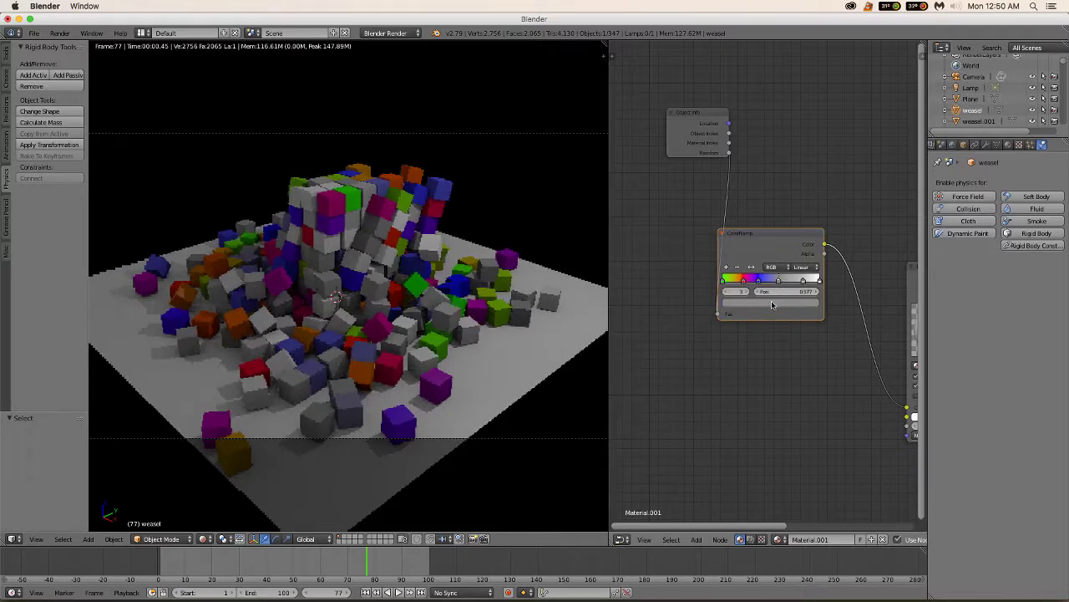
{"action": "left_click", "coordinate": [772, 303]}
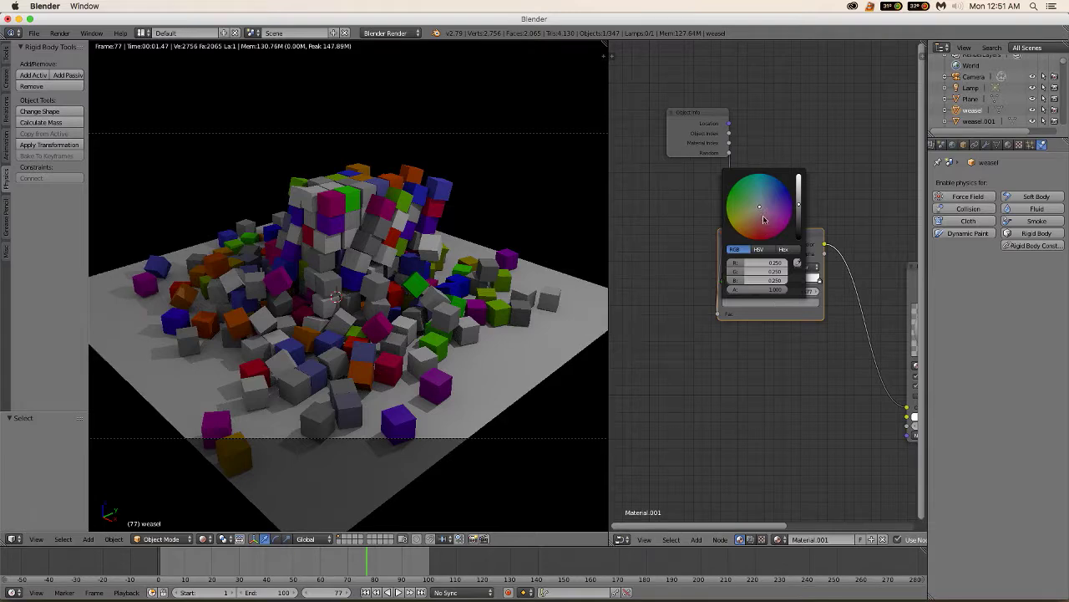
{"action": "left_click_drag", "start_coordinate": [746, 266], "coordinate": [765, 280]}
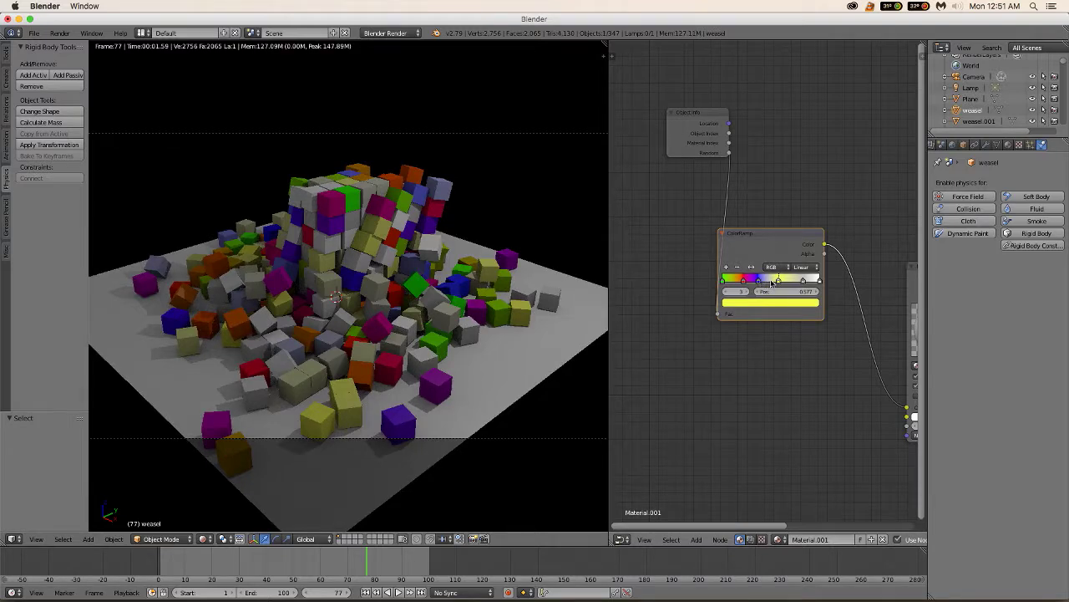
Step: Set the ColorRamp's fifth stop, at position 0.827, to bright cyan
{"action": "left_click", "coordinate": [804, 280]}
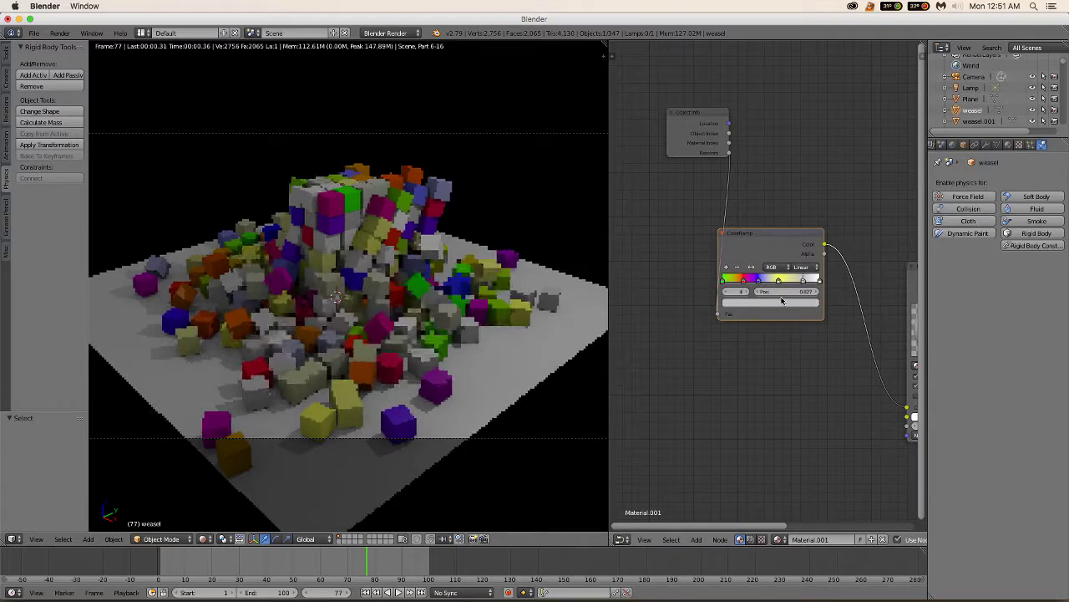
{"action": "left_click", "coordinate": [775, 302]}
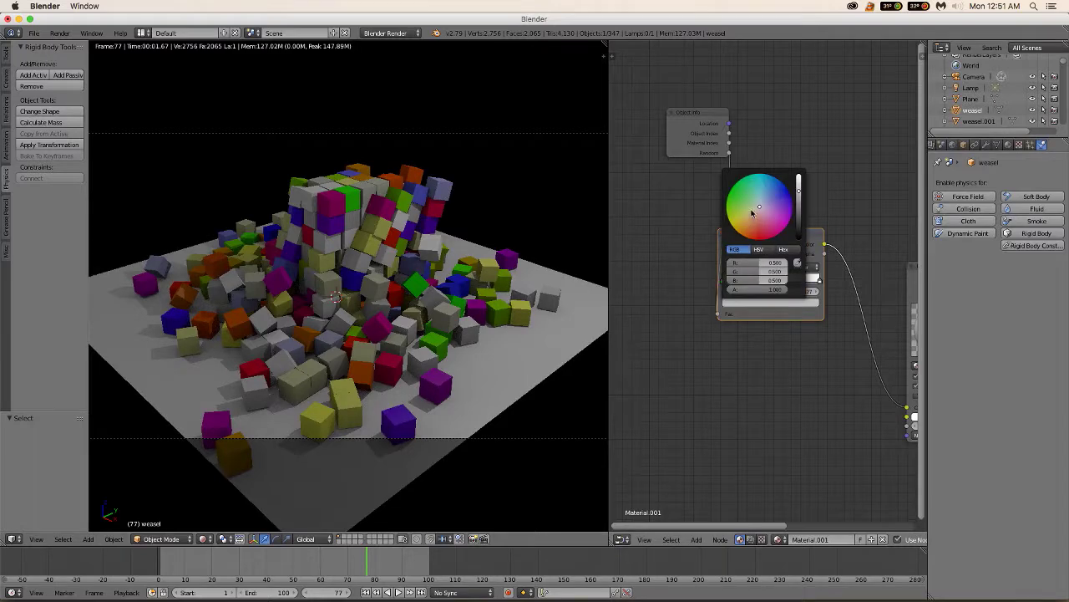
{"action": "left_click_drag", "start_coordinate": [743, 201], "coordinate": [733, 191]}
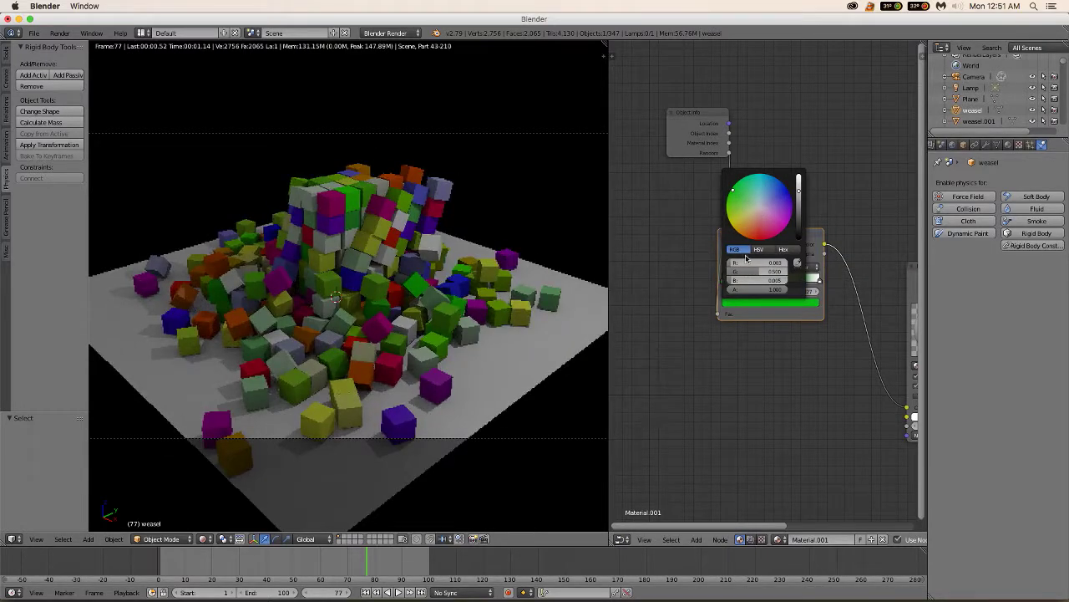
{"action": "left_click_drag", "start_coordinate": [756, 272], "coordinate": [793, 271]}
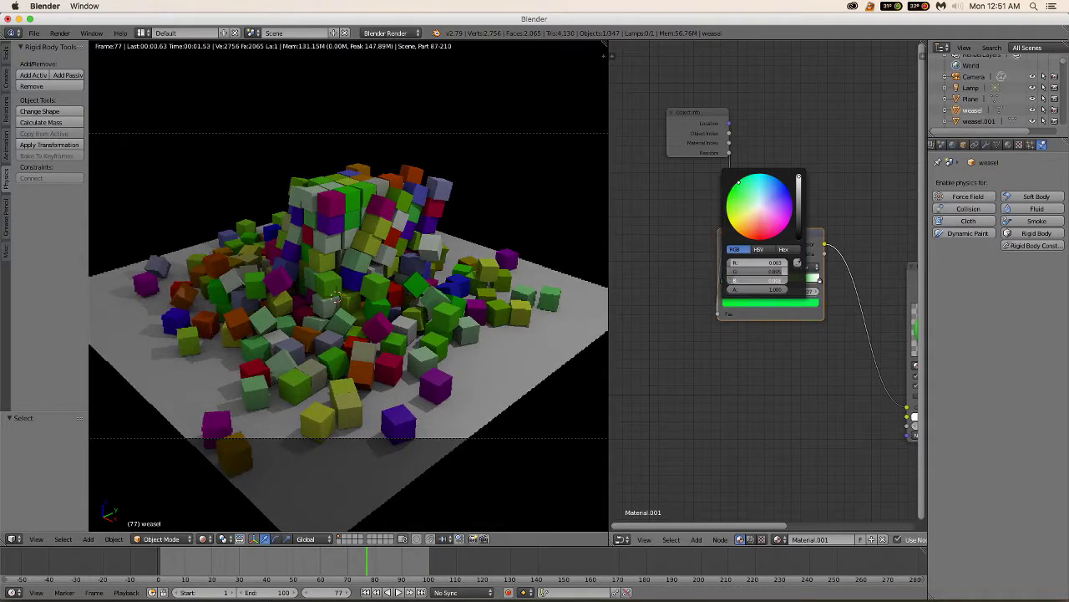
{"action": "left_click_drag", "start_coordinate": [739, 182], "coordinate": [750, 177]}
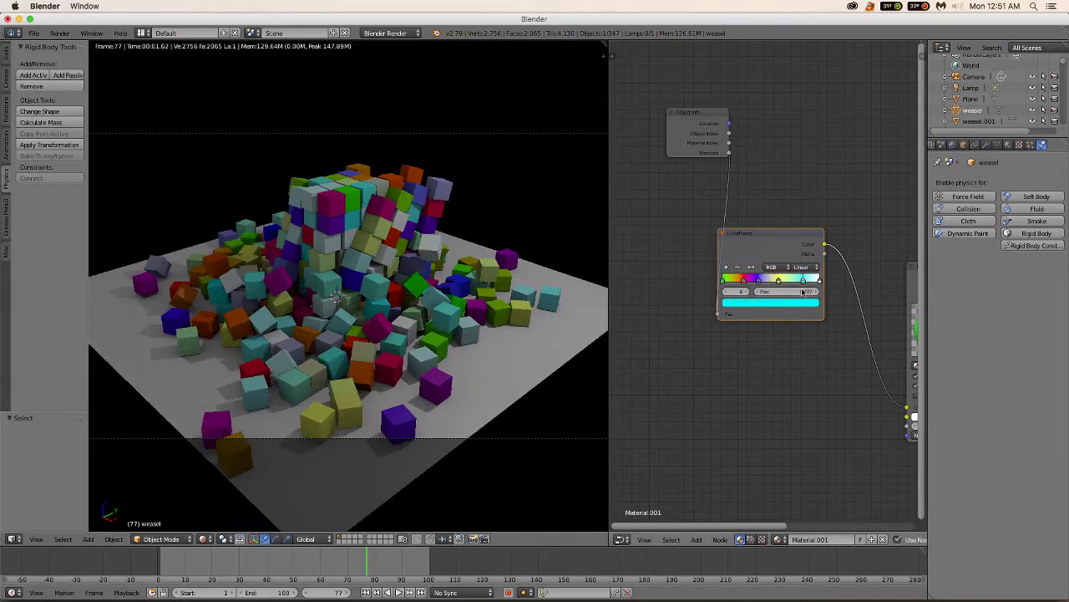
Step: Set the ColorRamp's last stop, at position 1.000, to bright magenta
{"action": "left_click", "coordinate": [818, 280]}
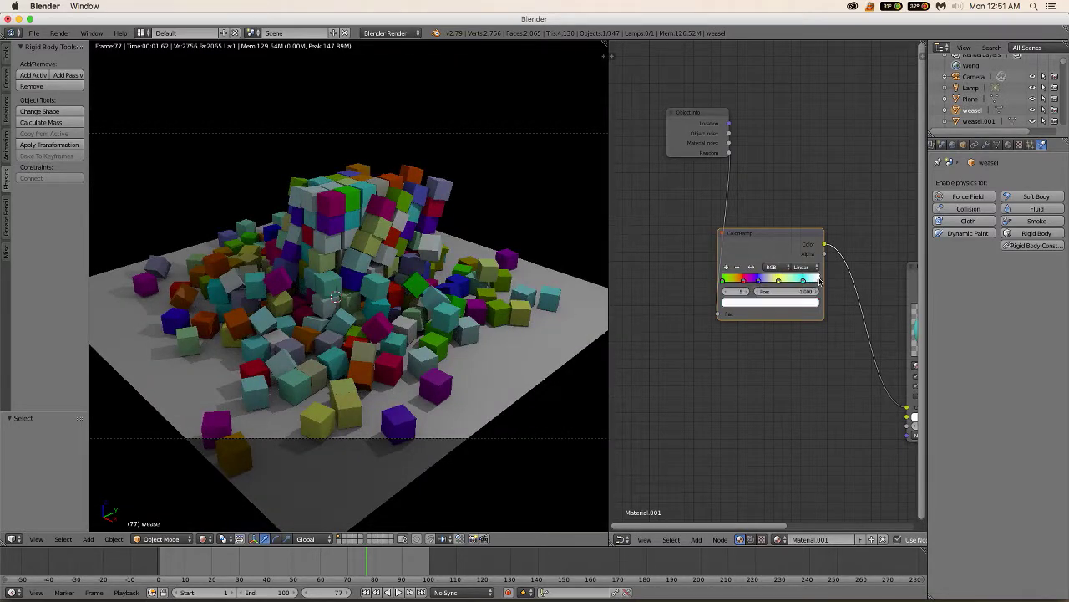
{"action": "left_click", "coordinate": [763, 303]}
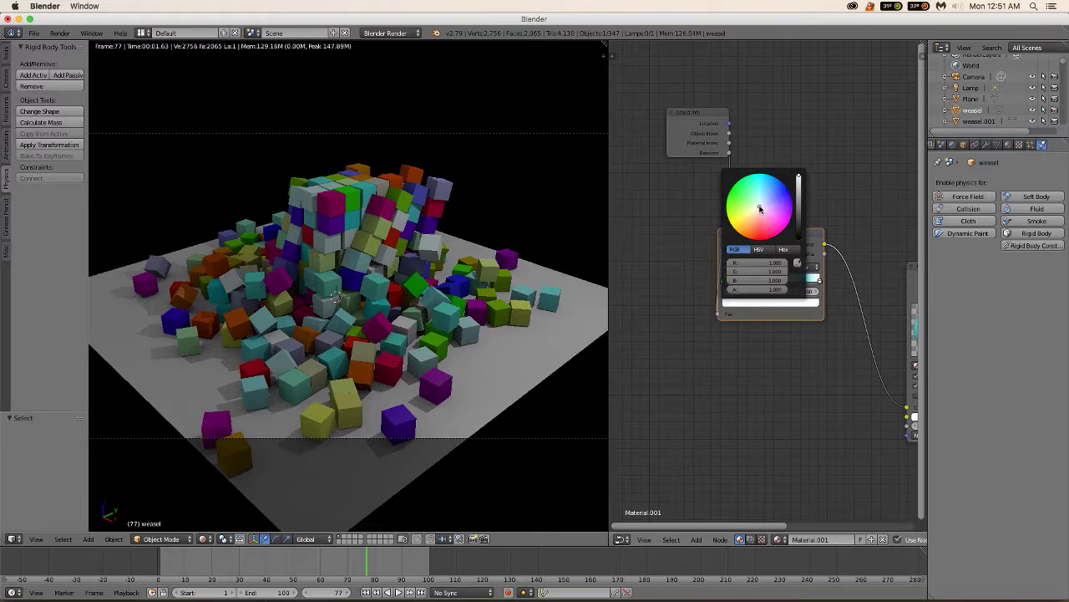
{"action": "left_click_drag", "start_coordinate": [759, 209], "coordinate": [762, 262]}
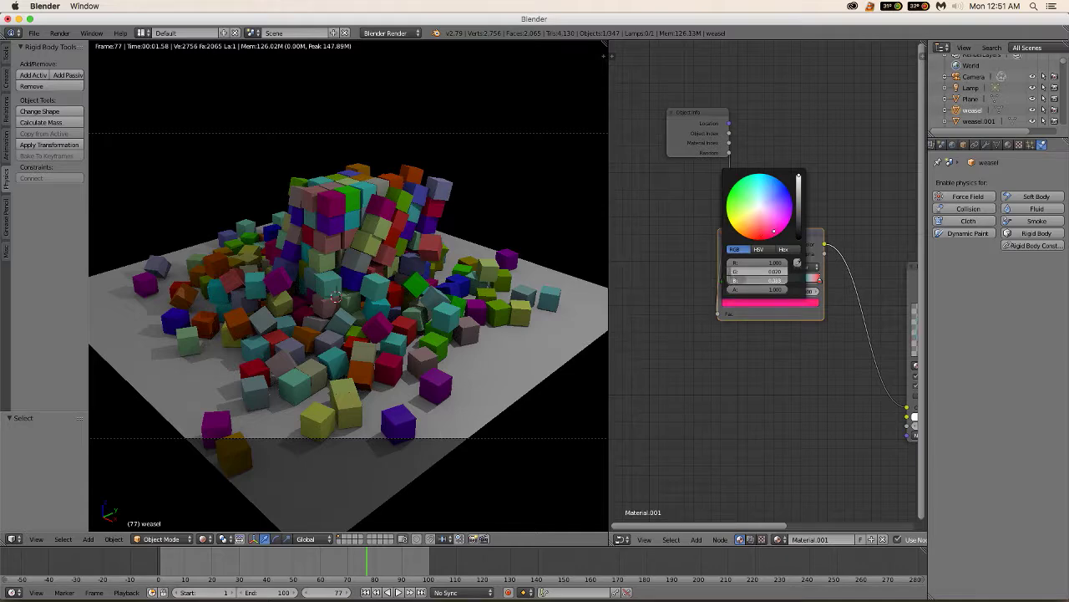
{"action": "left_click_drag", "start_coordinate": [786, 280], "coordinate": [787, 266]}
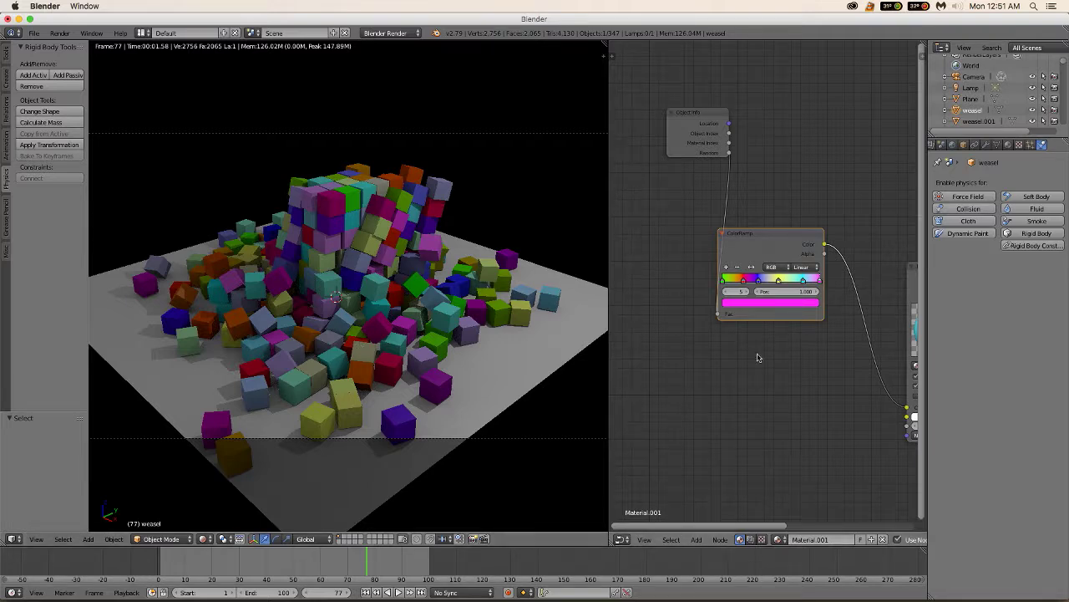
Step: Switch the ColorRamp interpolation to Constant and even out the stops, with blue at about 0.380 and yellow at about 0.582
{"action": "left_click", "coordinate": [805, 268]}
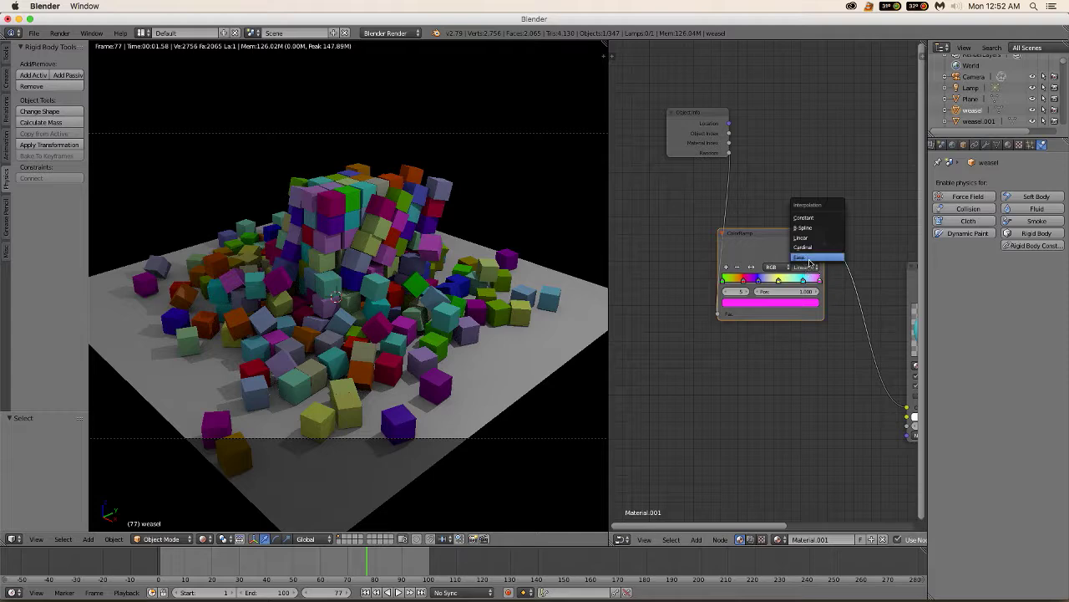
{"action": "left_click", "coordinate": [807, 218]}
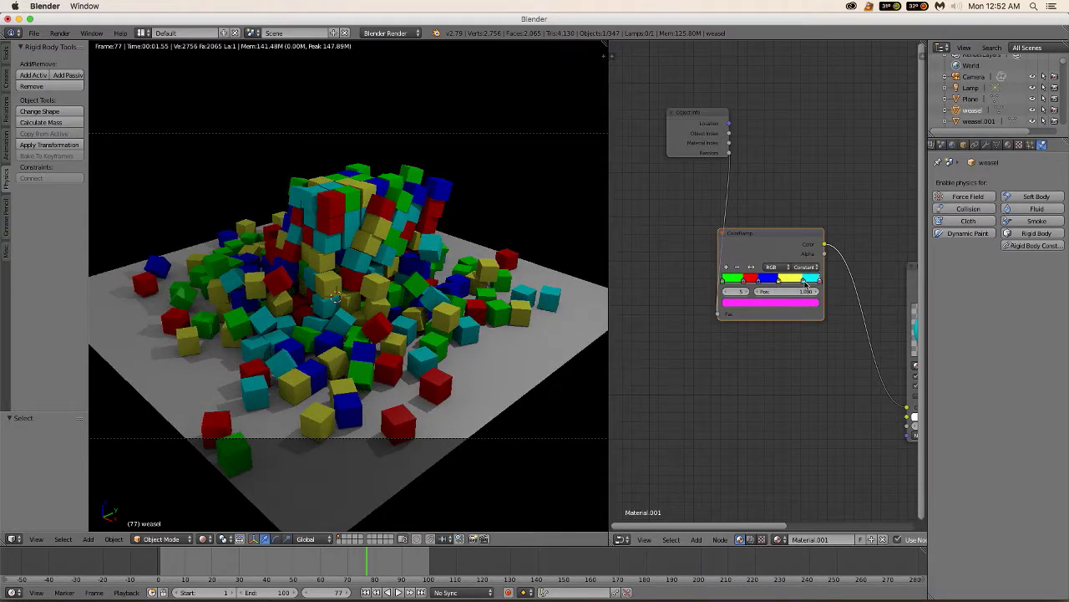
{"action": "left_click_drag", "start_coordinate": [780, 283], "coordinate": [754, 284]}
{"action": "left_click", "coordinate": [743, 284]}
{"action": "left_click", "coordinate": [725, 284]}
{"action": "left_click", "coordinate": [740, 284]}
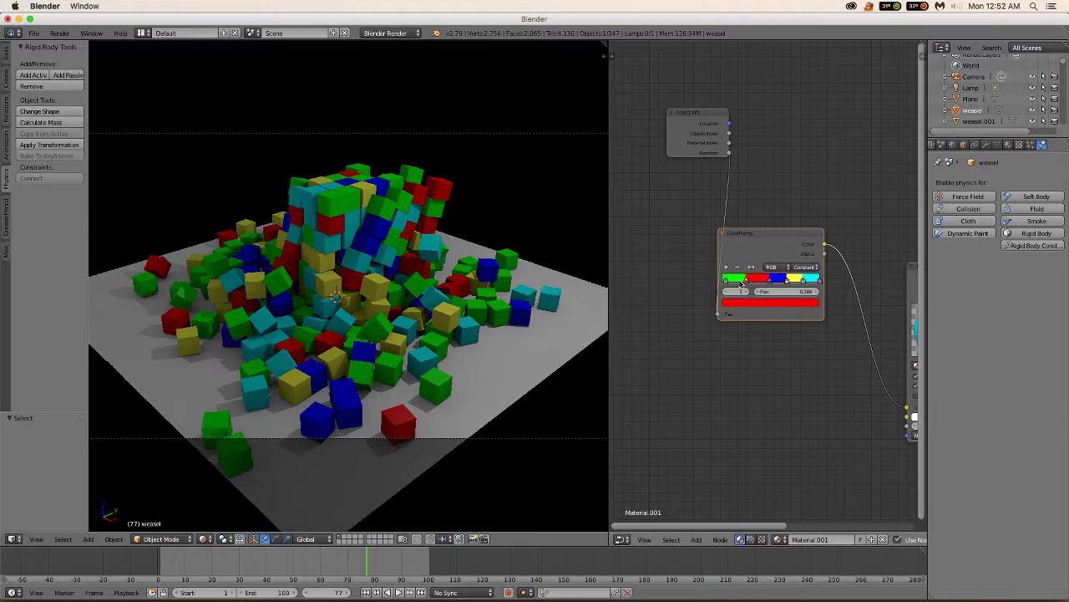
{"action": "left_click", "coordinate": [766, 284]}
{"action": "left_click_drag", "start_coordinate": [766, 284], "coordinate": [762, 285]}
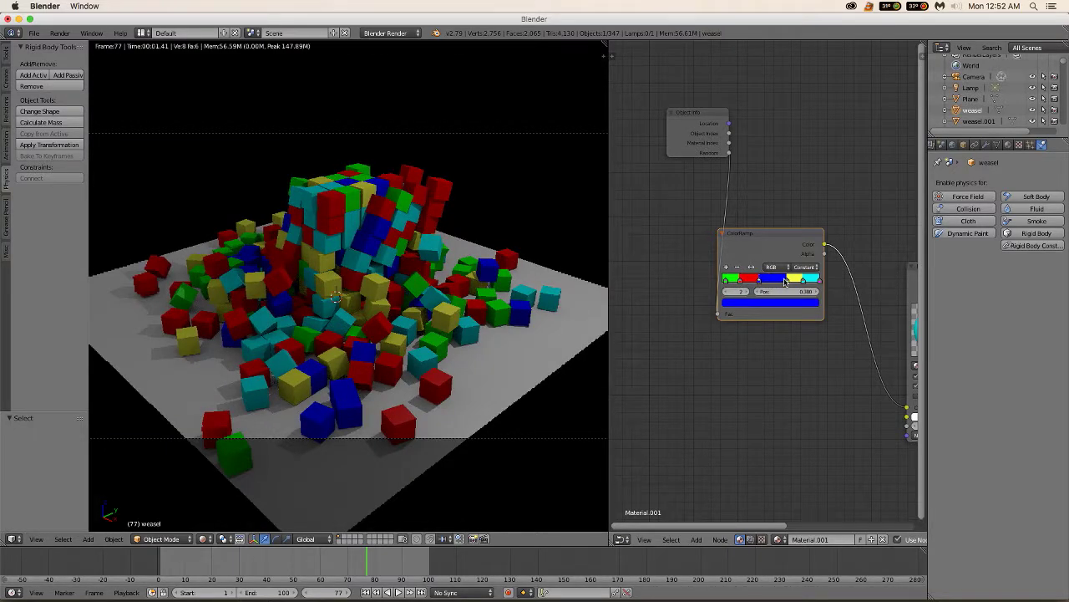
{"action": "left_click", "coordinate": [782, 284]}
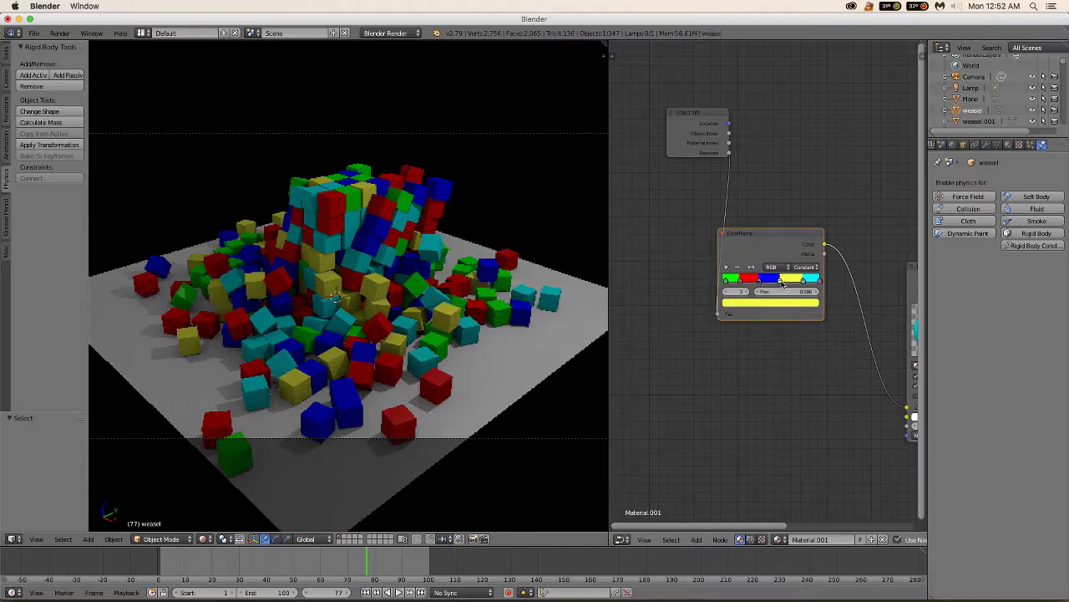
{"action": "mouse_move", "coordinate": [783, 284]}
{"action": "left_mouse_down"}
{"action": "mouse_move", "coordinate": [803, 284]}
{"action": "mouse_move", "coordinate": [779, 282]}
{"action": "left_mouse_up"}
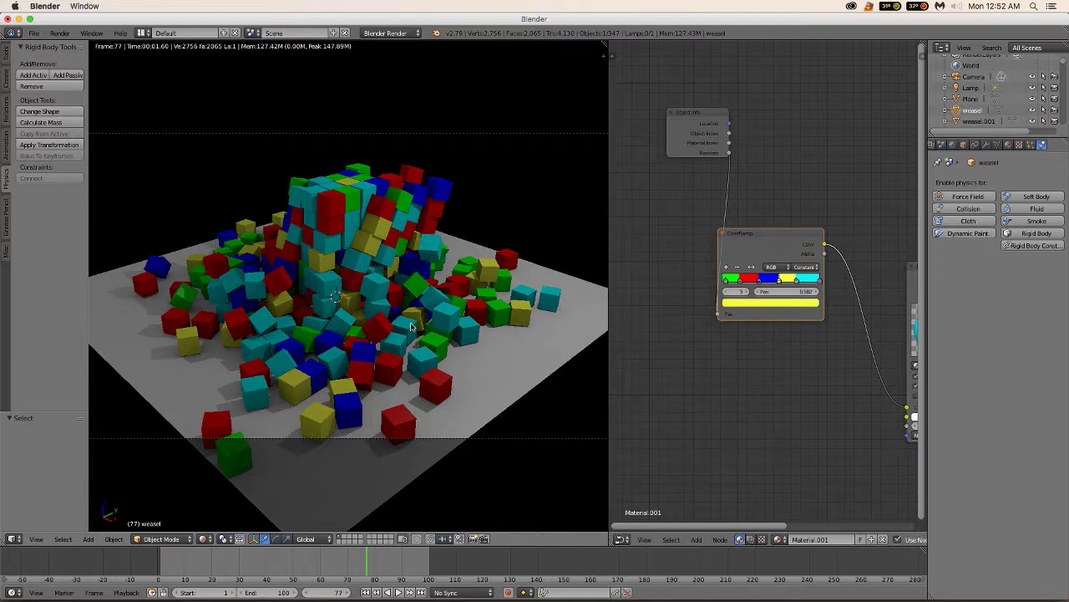
Step: Render the full animation, frames 1 to 100, and display the scene properties
{"action": "key", "text": "ctrl+F12"}
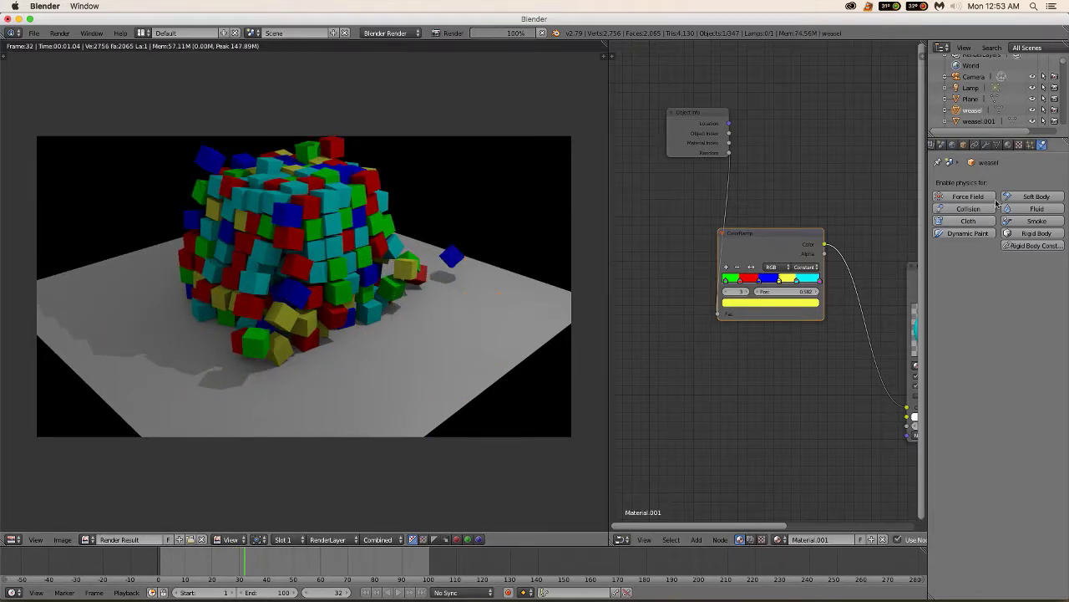
{"action": "left_click", "coordinate": [942, 145]}
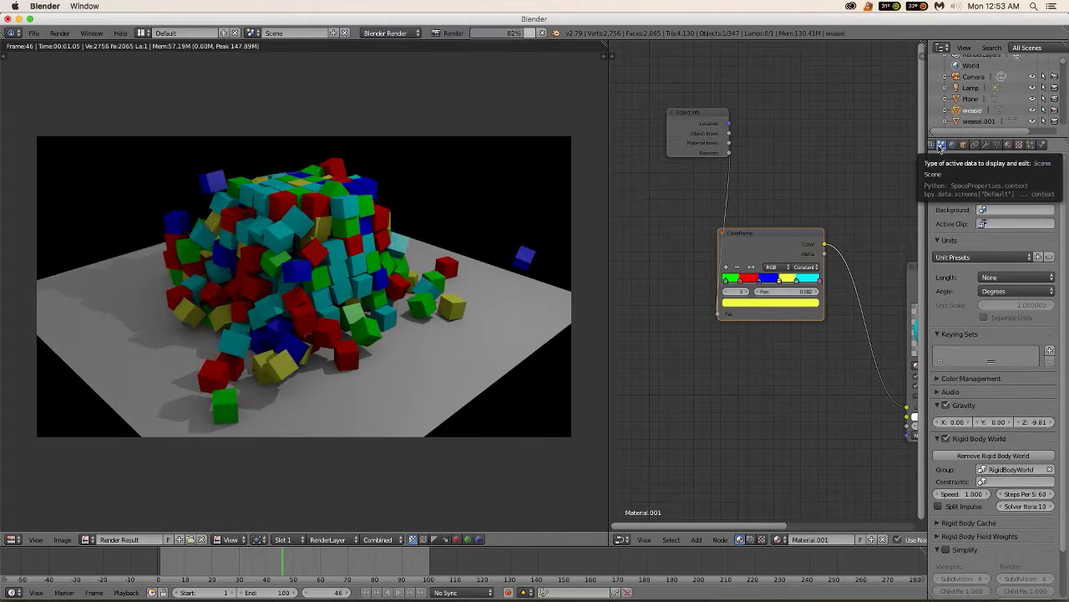
{"action": "left_click", "coordinate": [952, 144]}
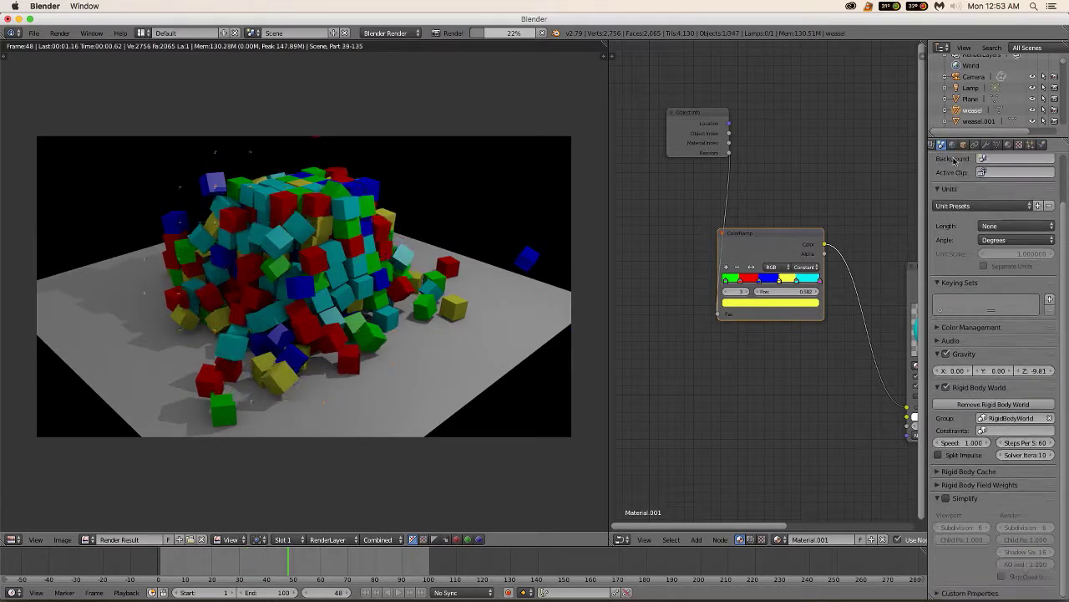
{"action": "left_click", "coordinate": [963, 144]}
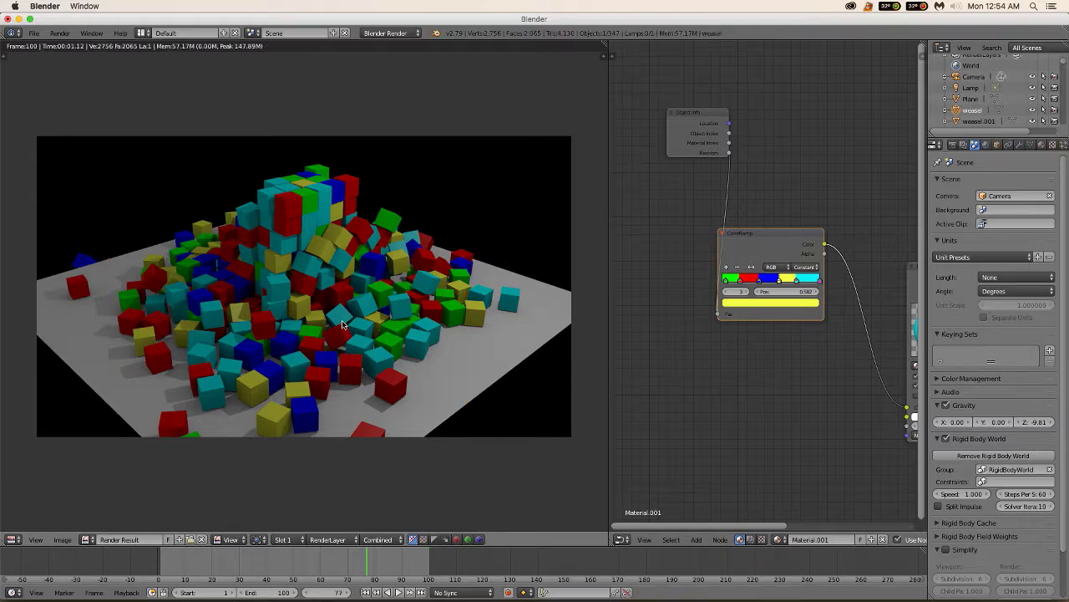
Step: Play back the rendered animation and move its player window to the middle of the screen
{"action": "key", "text": "ctrl+F11"}
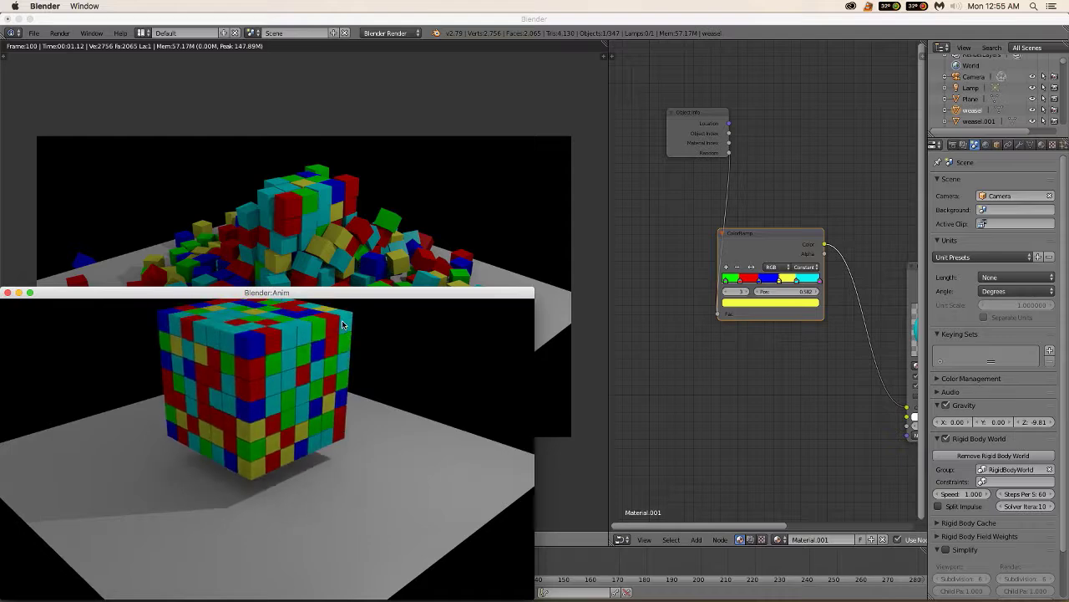
{"action": "left_click_drag", "start_coordinate": [332, 297], "coordinate": [549, 169]}
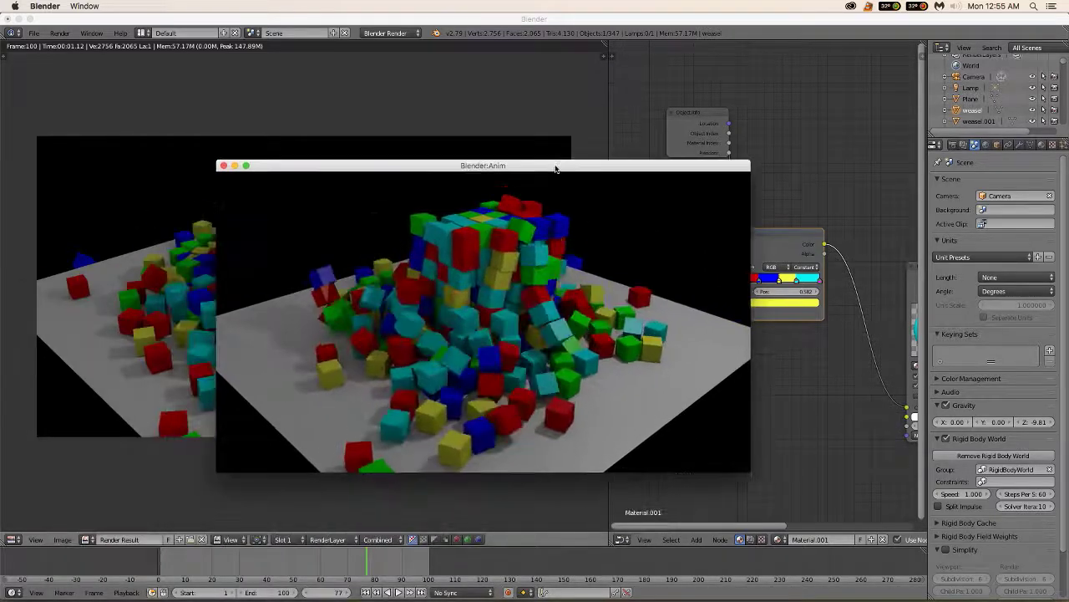